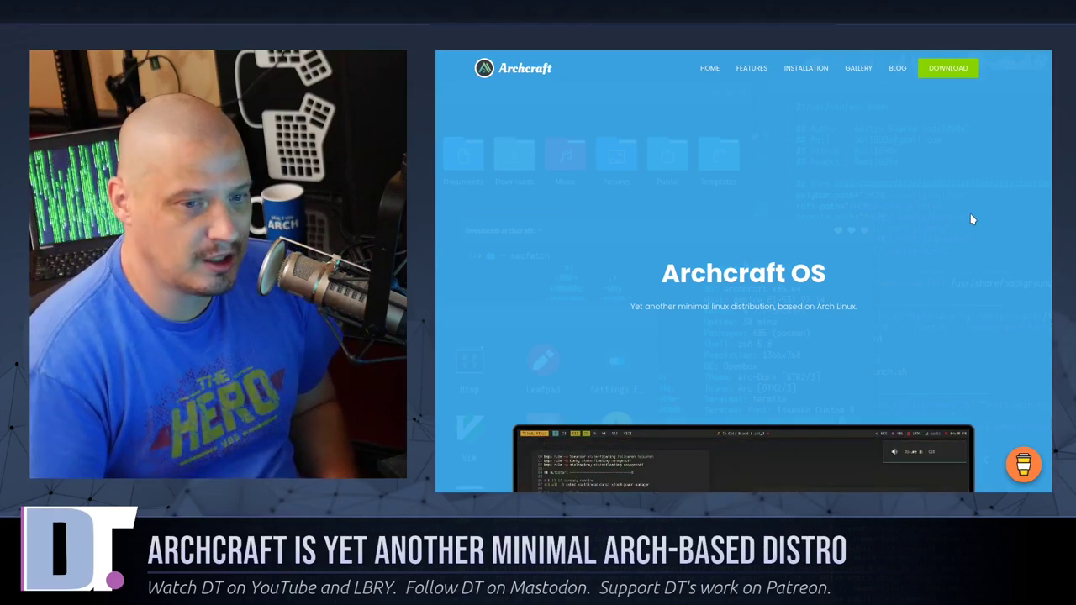
# Look through the Archcraft home page, covering the distribution's description cards and the Download Archcraft section.
pyautogui.scroll(-3, 901, 210)
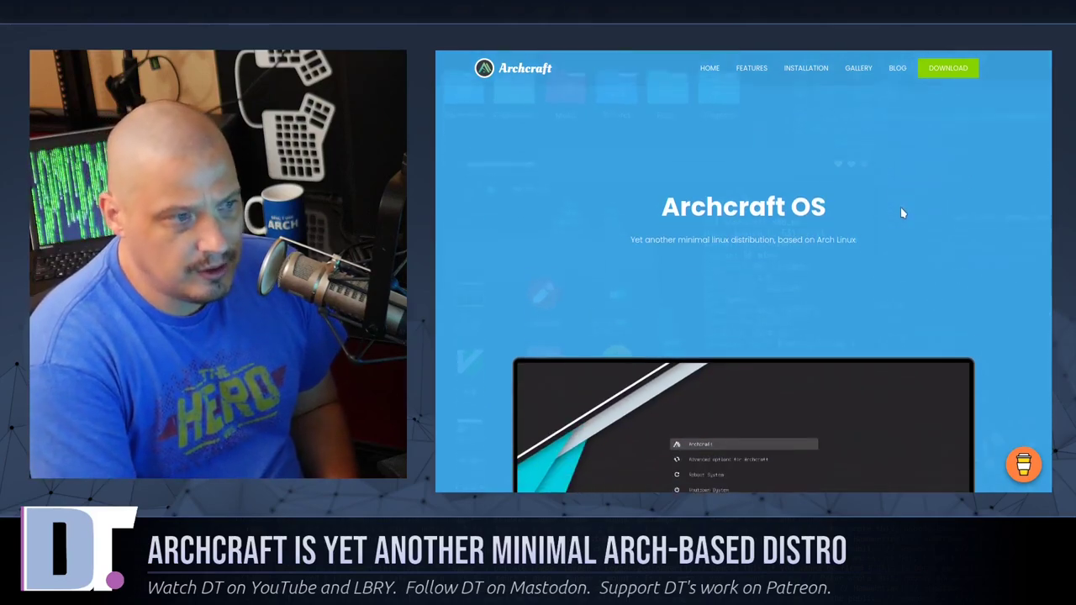
pyautogui.scroll(-5, 903, 213)
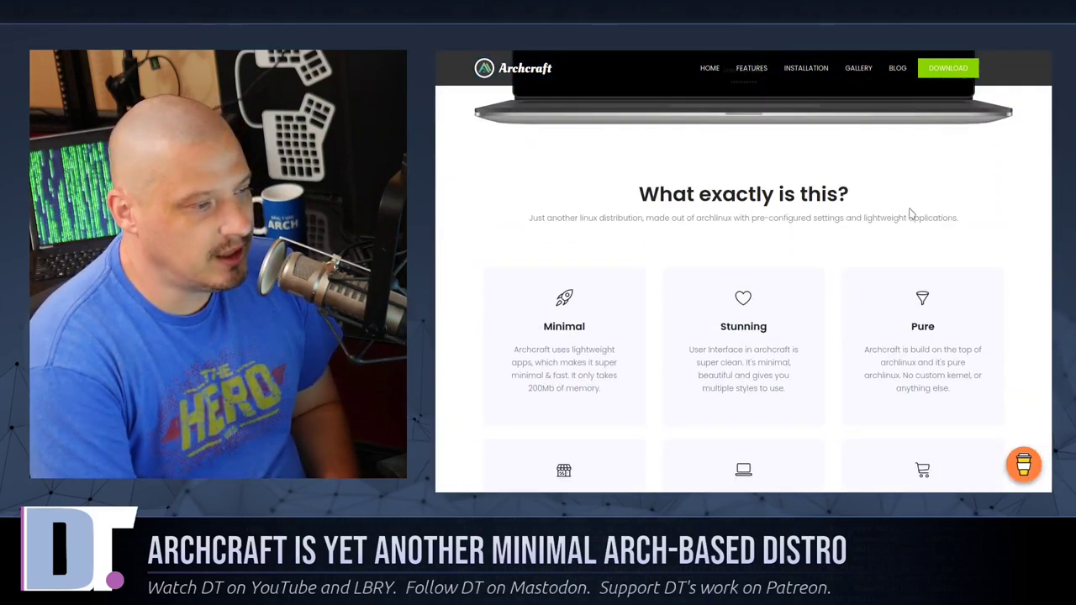
pyautogui.scroll(-3, 974, 428)
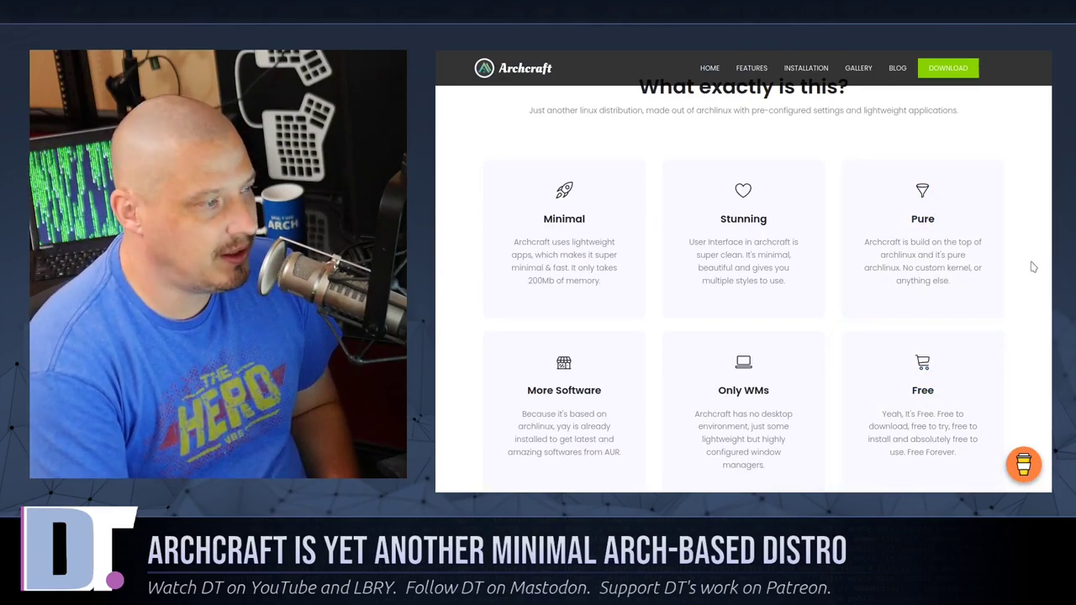
pyautogui.scroll(-1, 1035, 267)
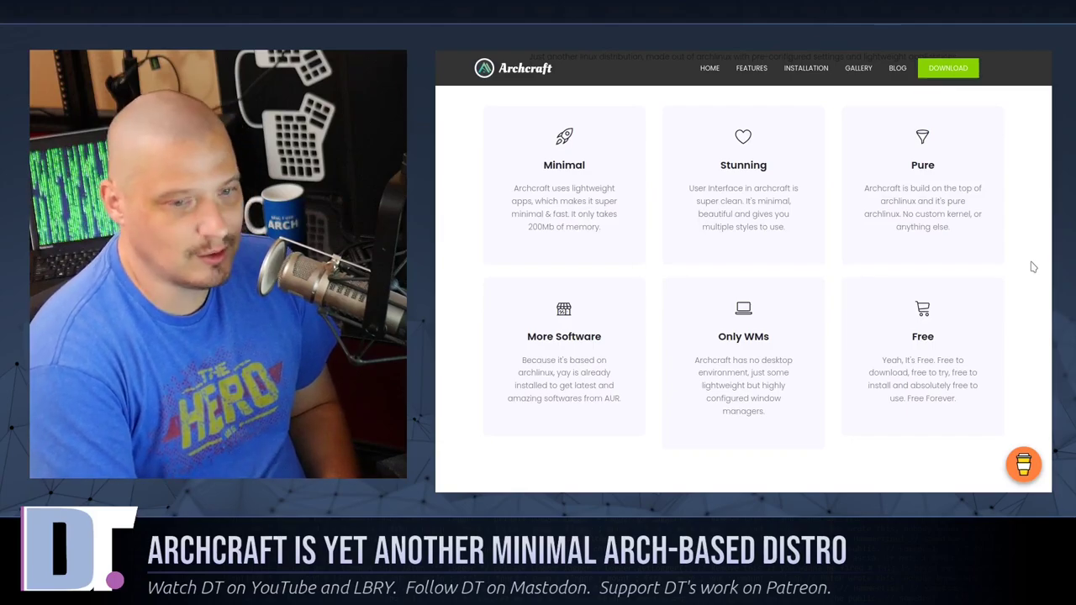
pyautogui.scroll(-5, 1033, 267)
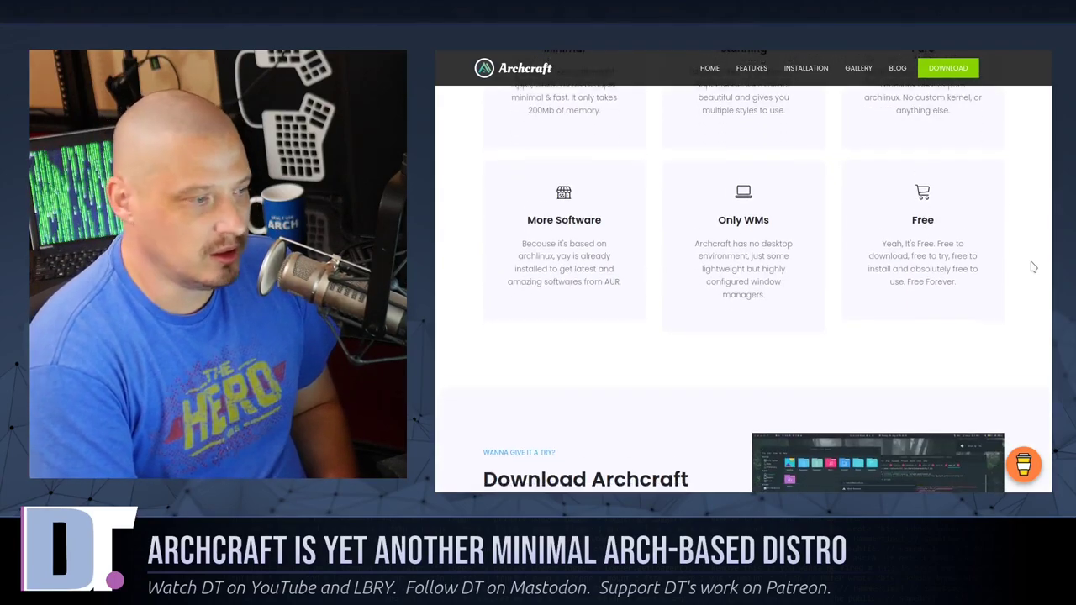
pyautogui.scroll(4, 1034, 266)
pyautogui.scroll(-2, 924, 326)
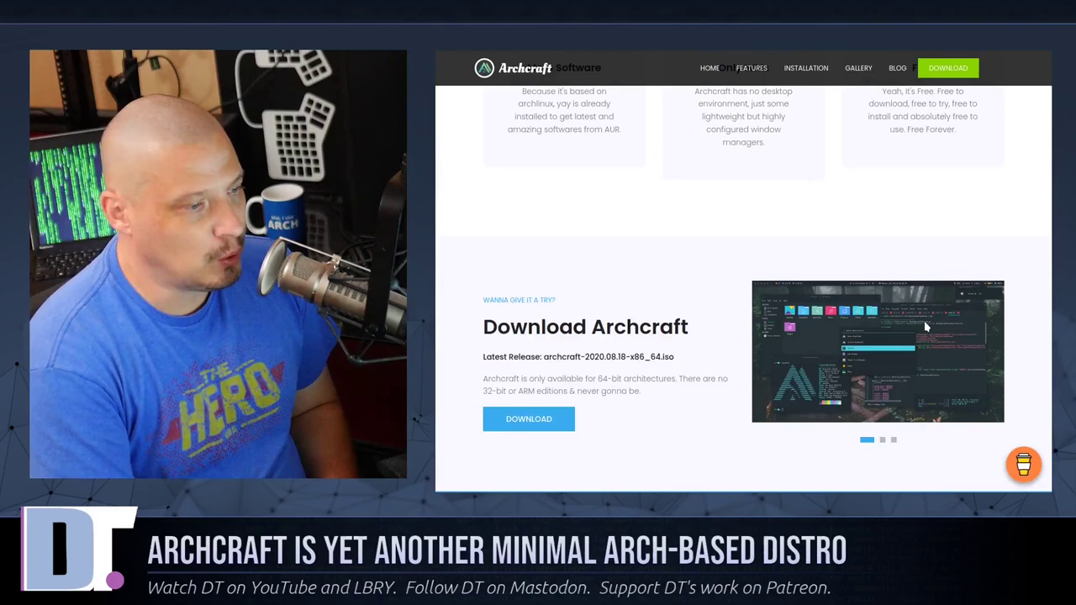
# Open the Archcraft site's Features page and review the program table and the installed packages list.
pyautogui.click(755, 68)
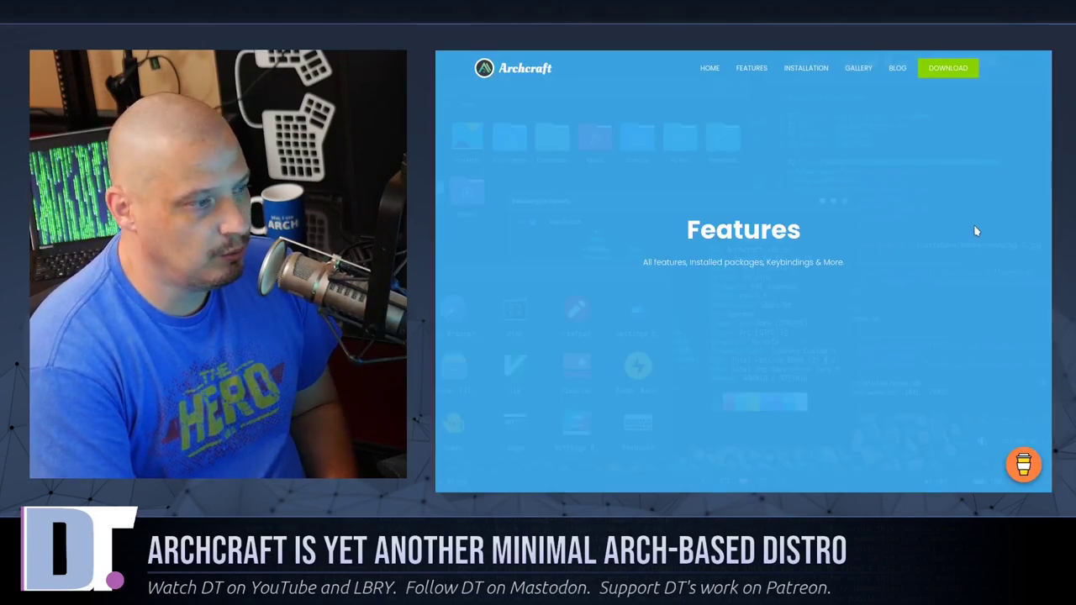
pyautogui.scroll(-3, 976, 220)
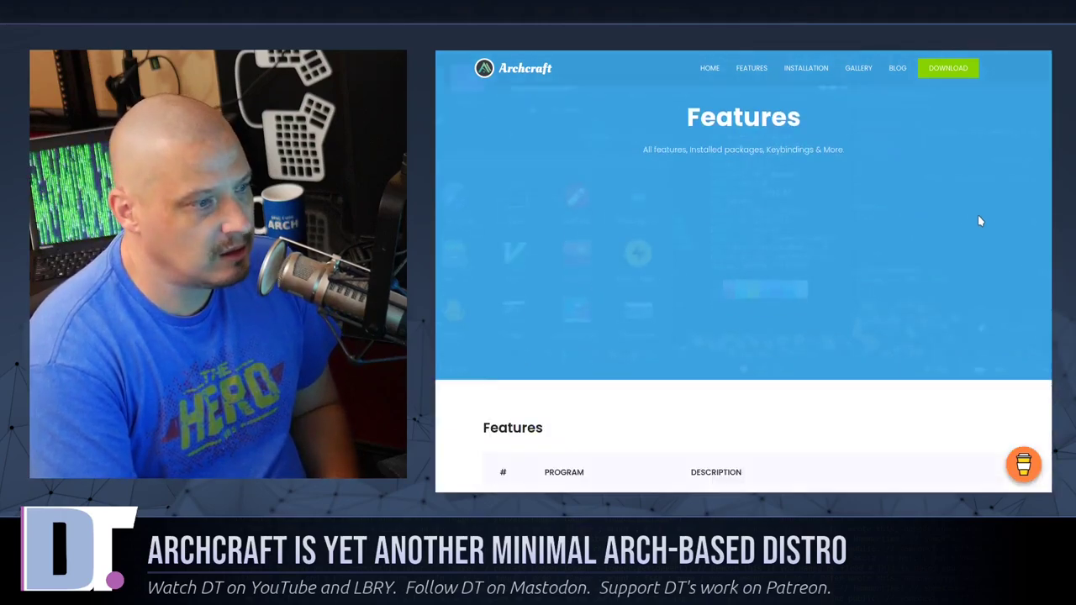
pyautogui.scroll(-2, 979, 221)
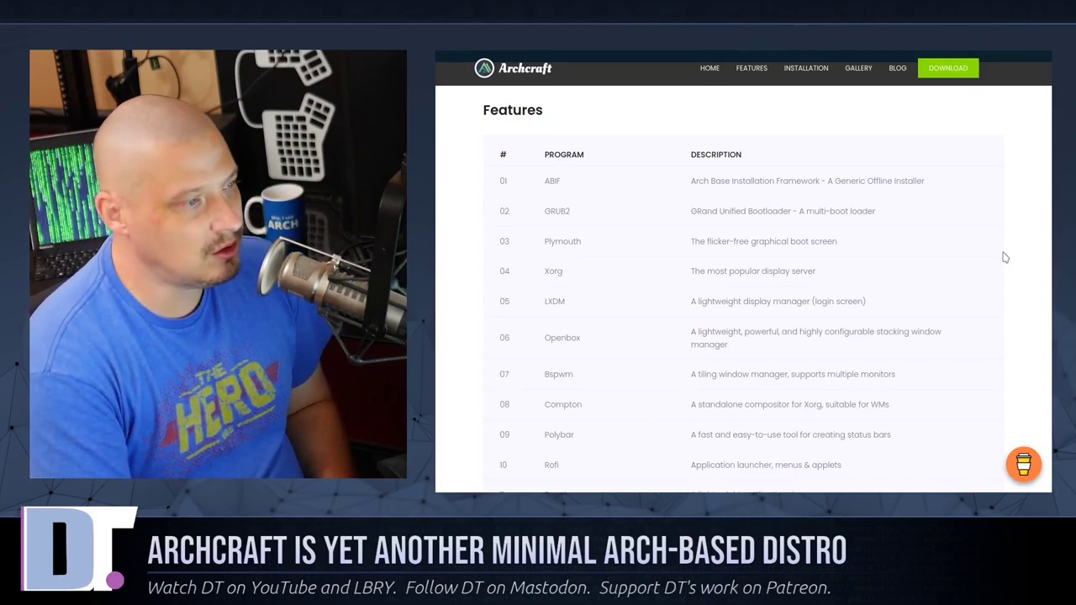
pyautogui.scroll(-1, 1005, 257)
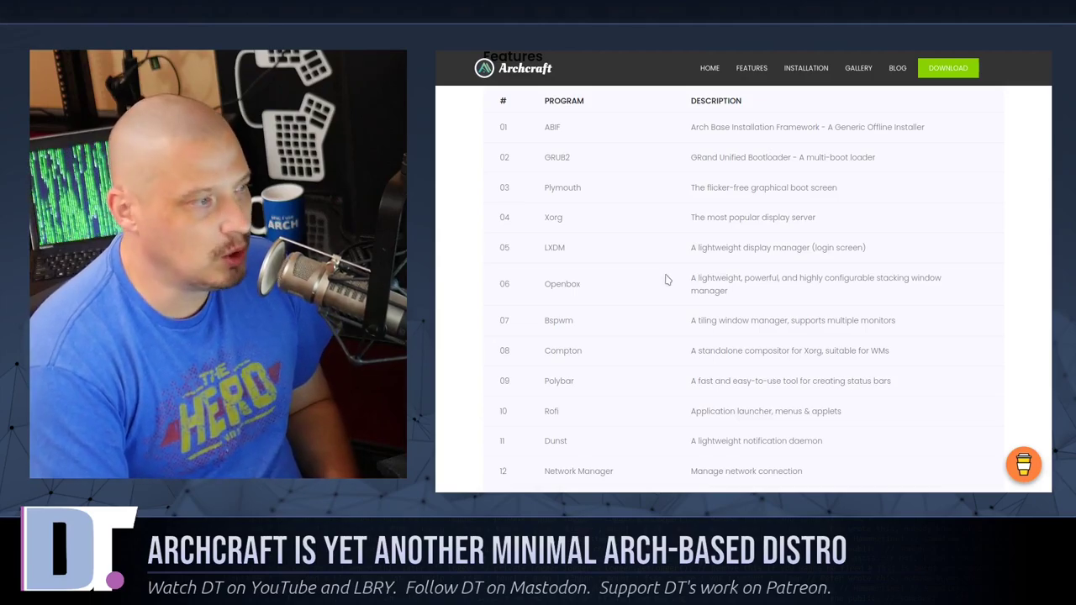
pyautogui.scroll(-3, 954, 311)
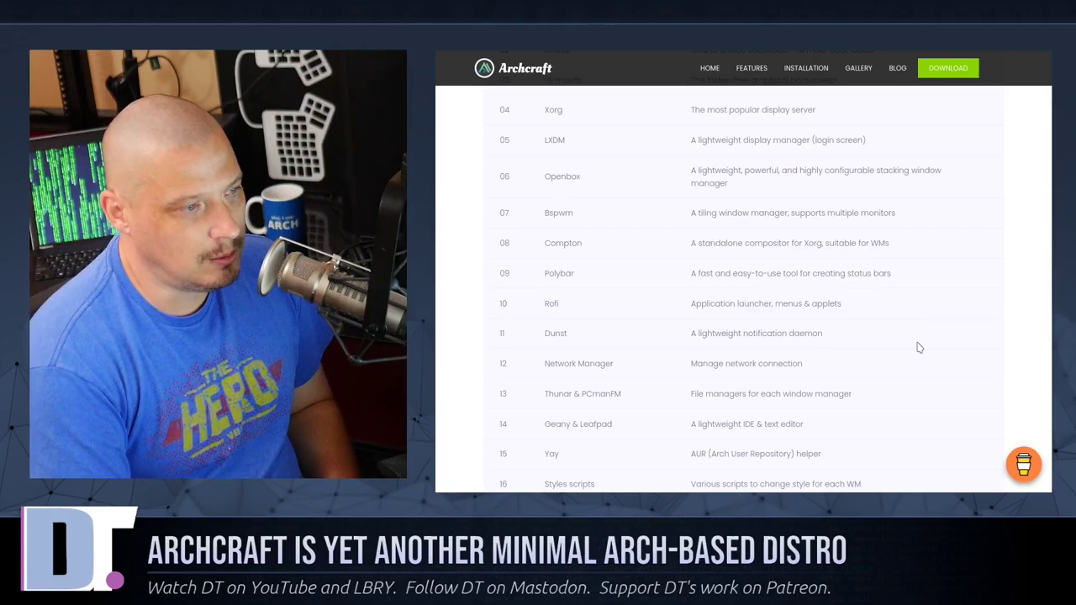
pyautogui.scroll(-1, 919, 347)
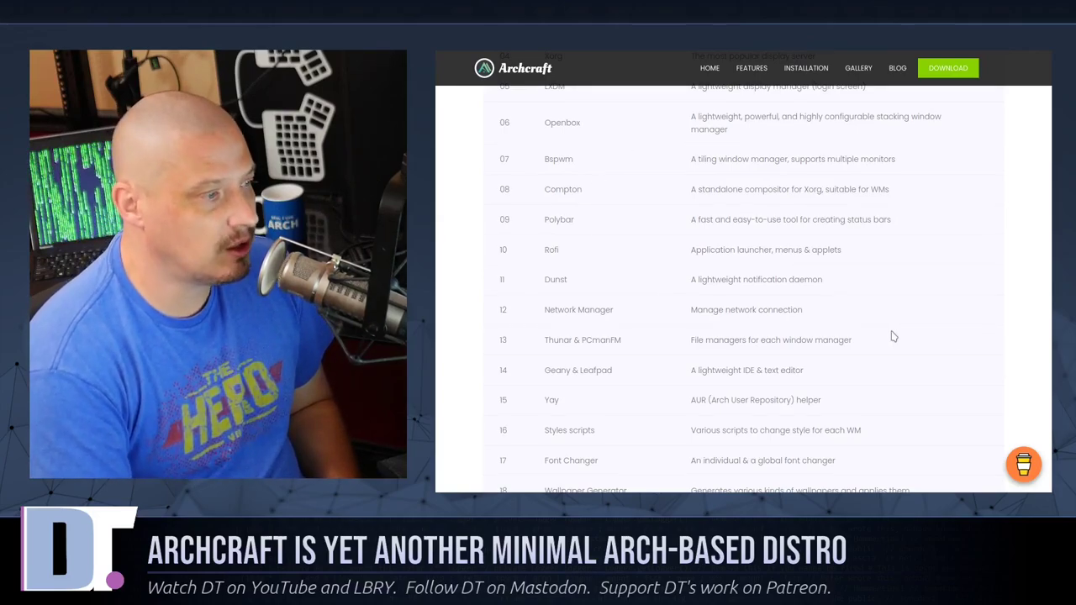
pyautogui.scroll(-5, 894, 336)
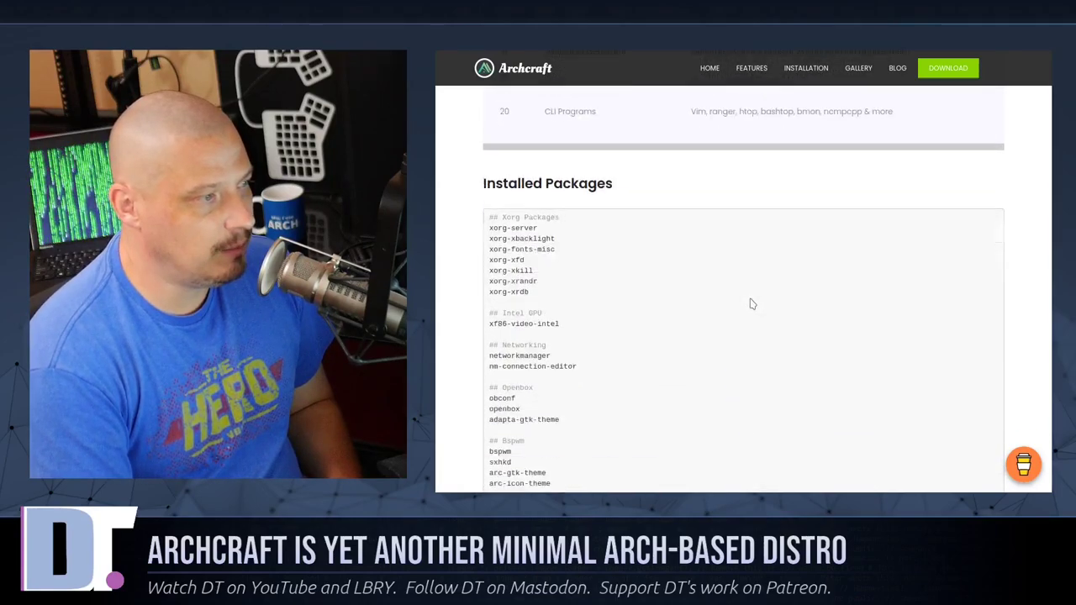
pyautogui.scroll(-15, 752, 304)
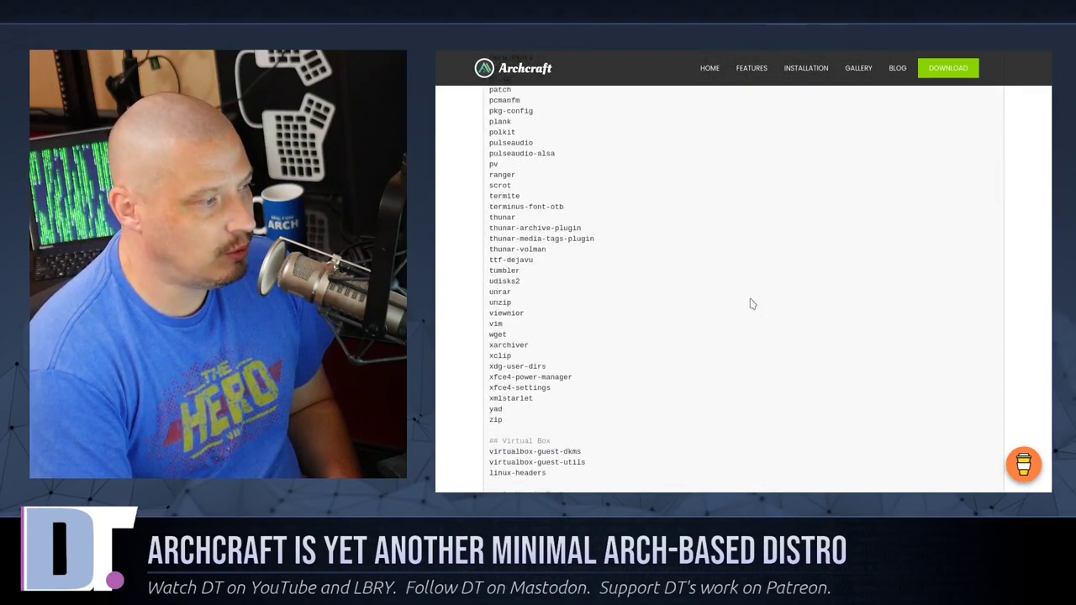
# Examine the Openbox and Bspwm keybinding tables on the Features page.
pyautogui.scroll(-15, 753, 304)
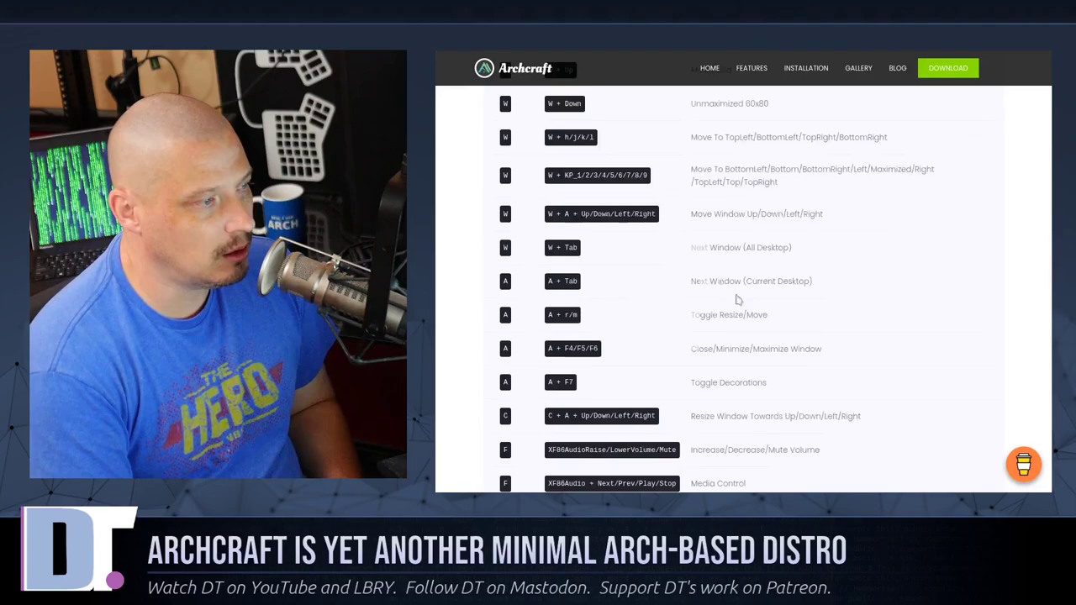
pyautogui.scroll(-10, 737, 300)
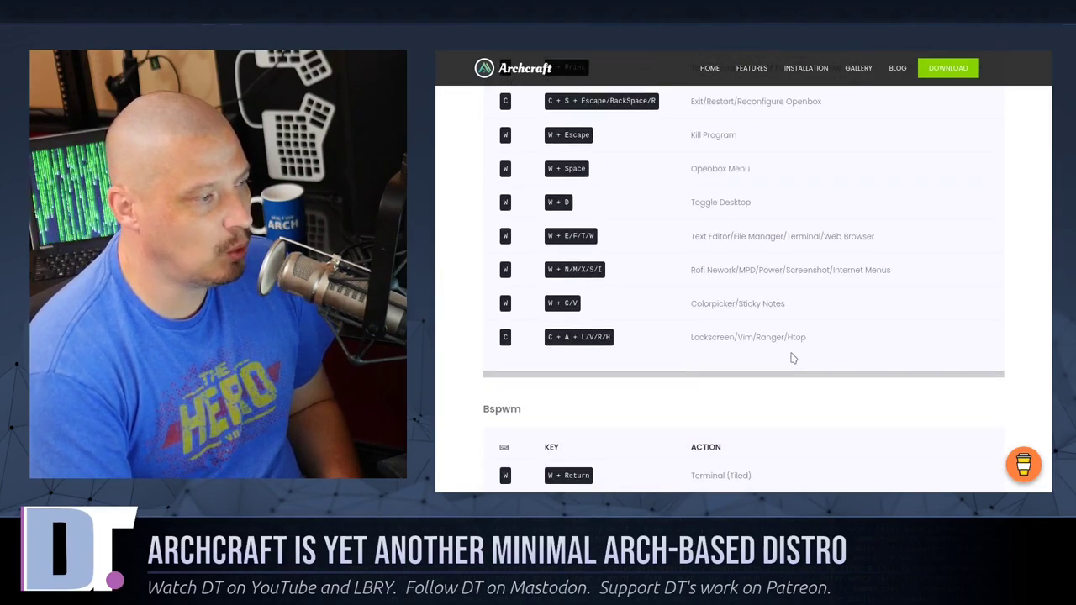
pyautogui.scroll(-10, 793, 358)
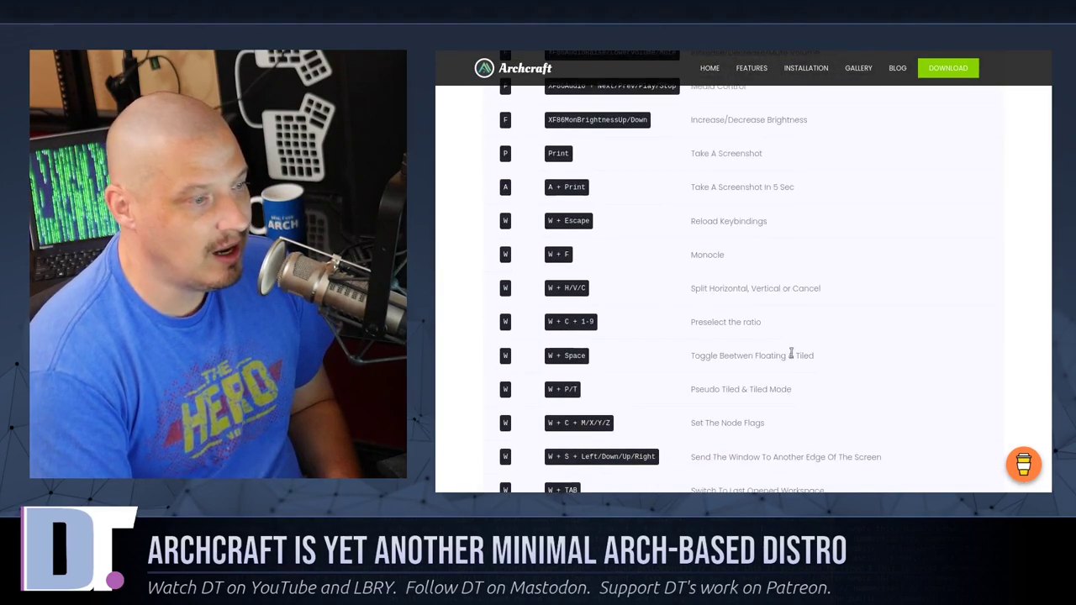
pyautogui.scroll(-3, 986, 357)
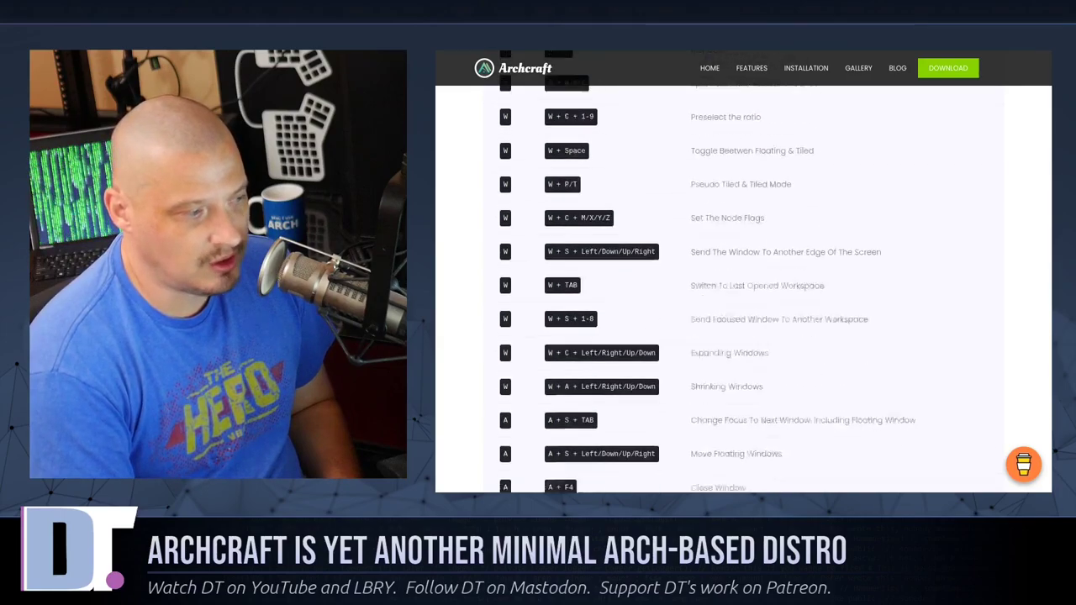
pyautogui.scroll(-2, 1051, 439)
pyautogui.scroll(1, 1050, 440)
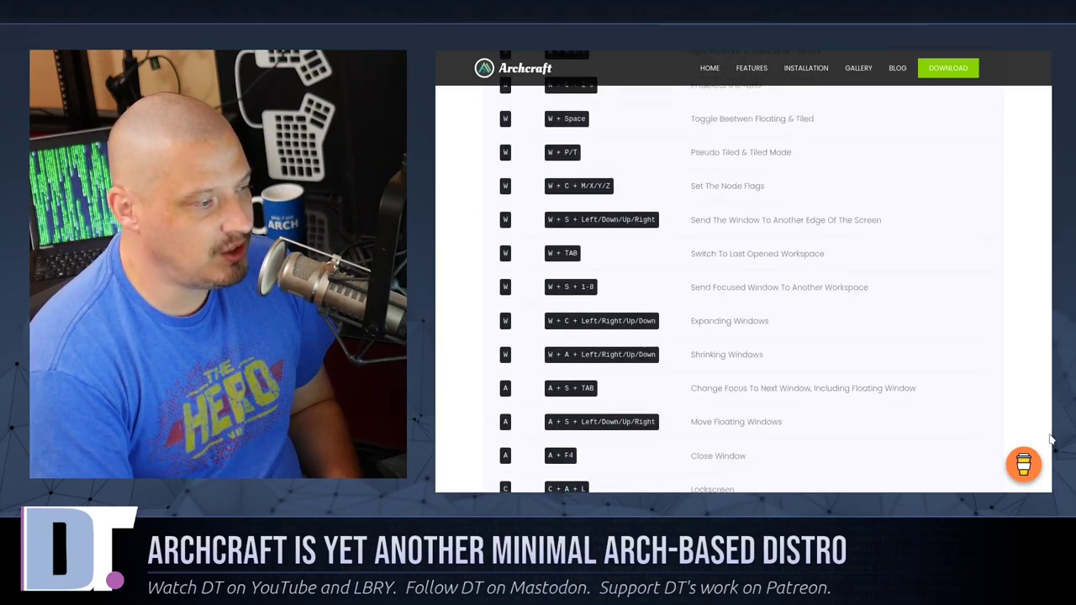
pyautogui.scroll(15, 1050, 375)
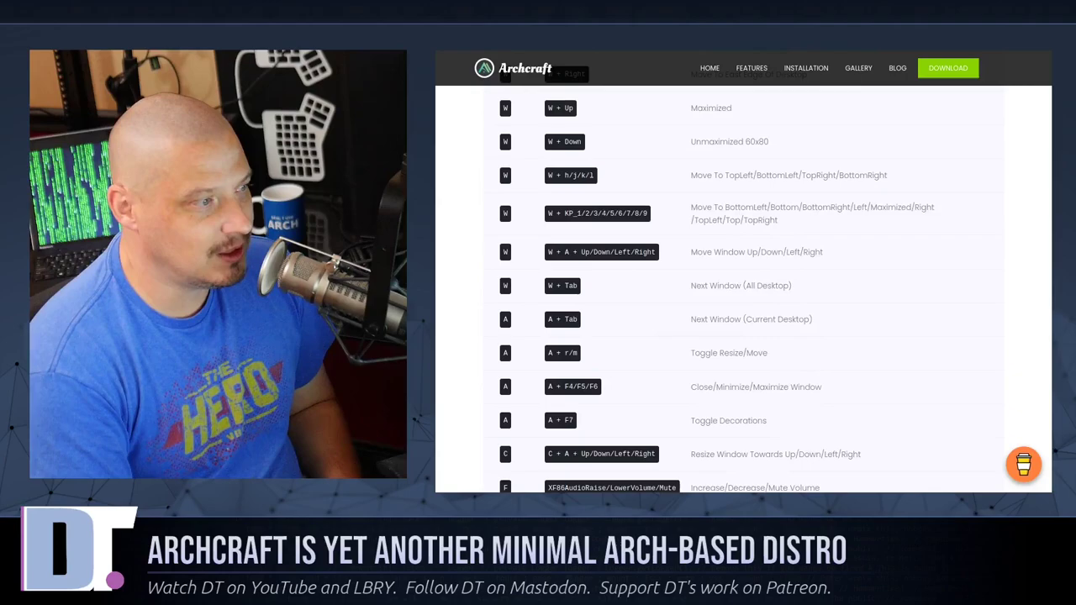
pyautogui.scroll(5, 1050, 375)
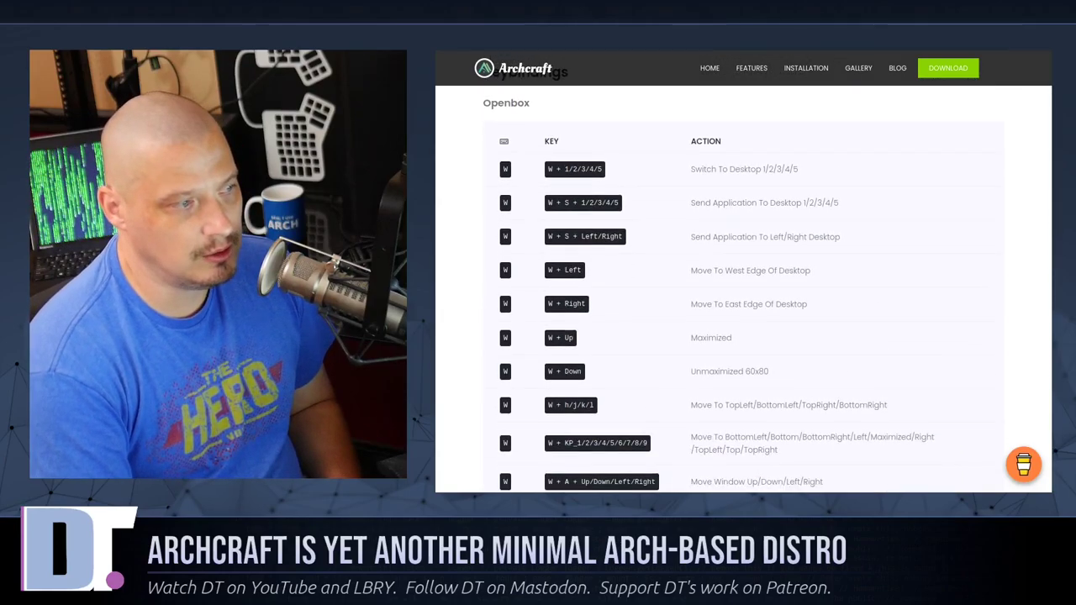
pyautogui.scroll(-1, 744, 286)
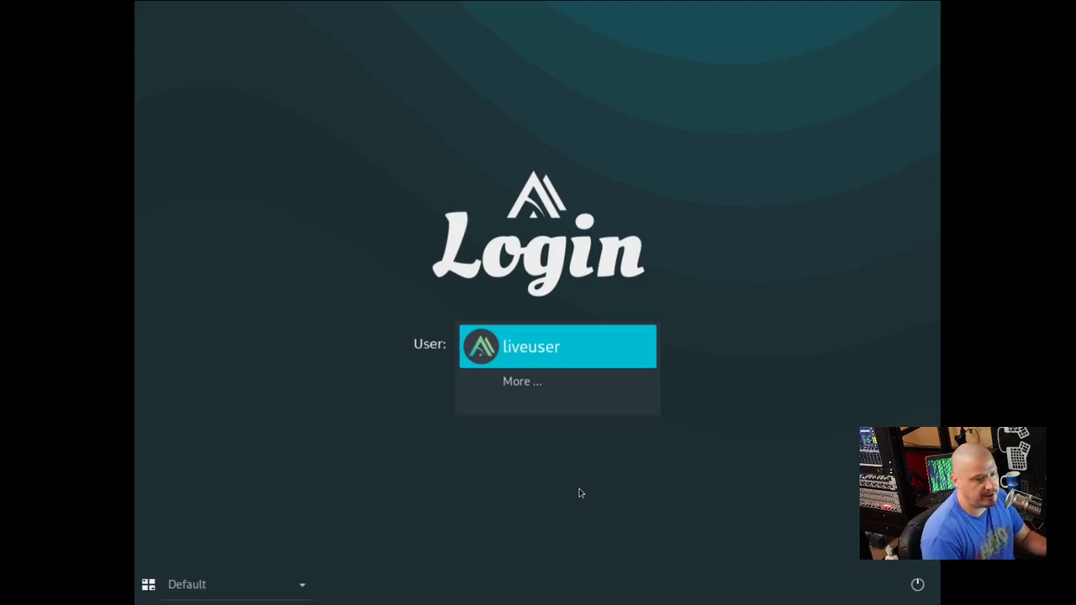
# Log in to the Archcraft live session as liveuser, entering the account password.
pyautogui.click(533, 357)
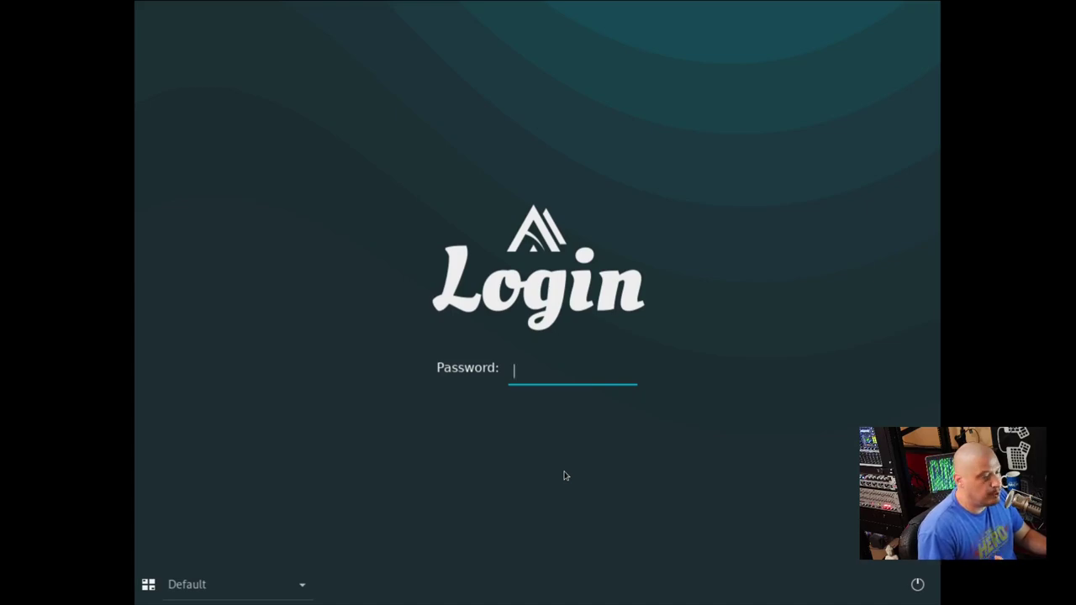
pyautogui.write('****')
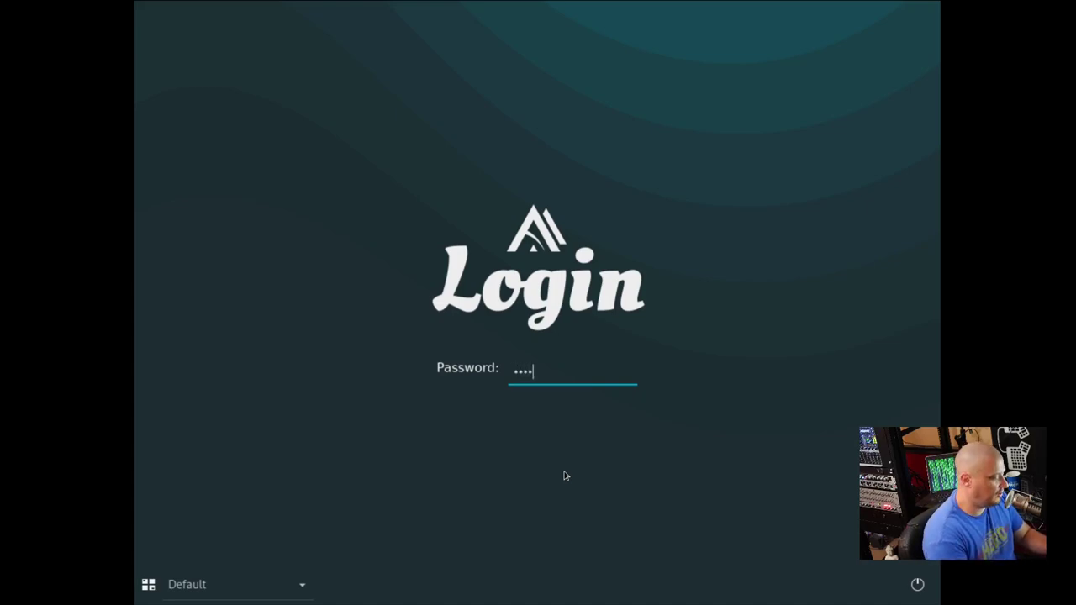
pyautogui.write('***')
pyautogui.press('Return')
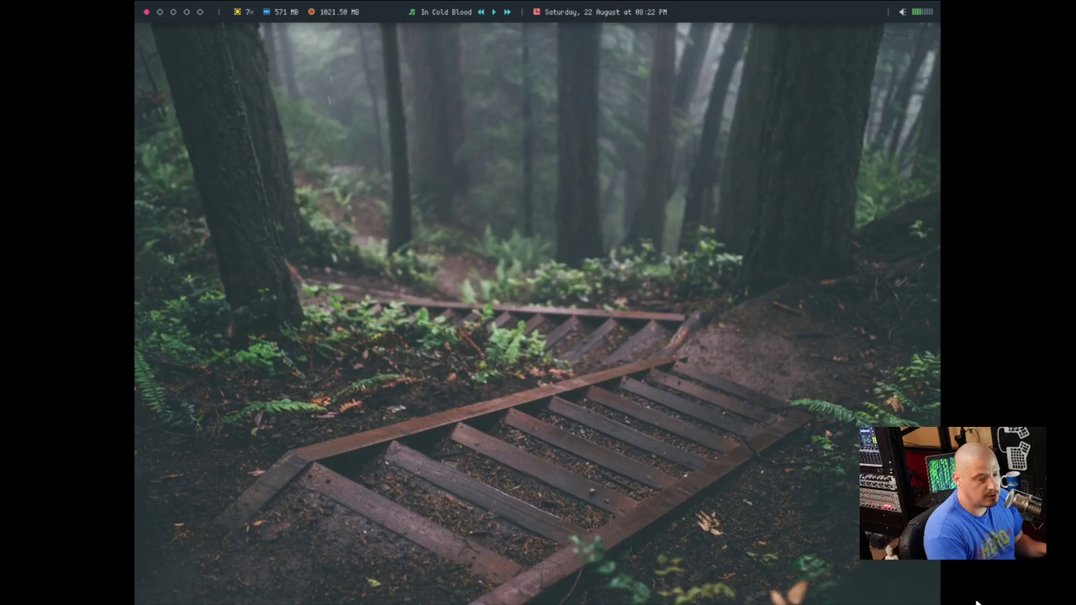
# Search the application launcher for termite and launch the Termite terminal.
pyautogui.press('super')
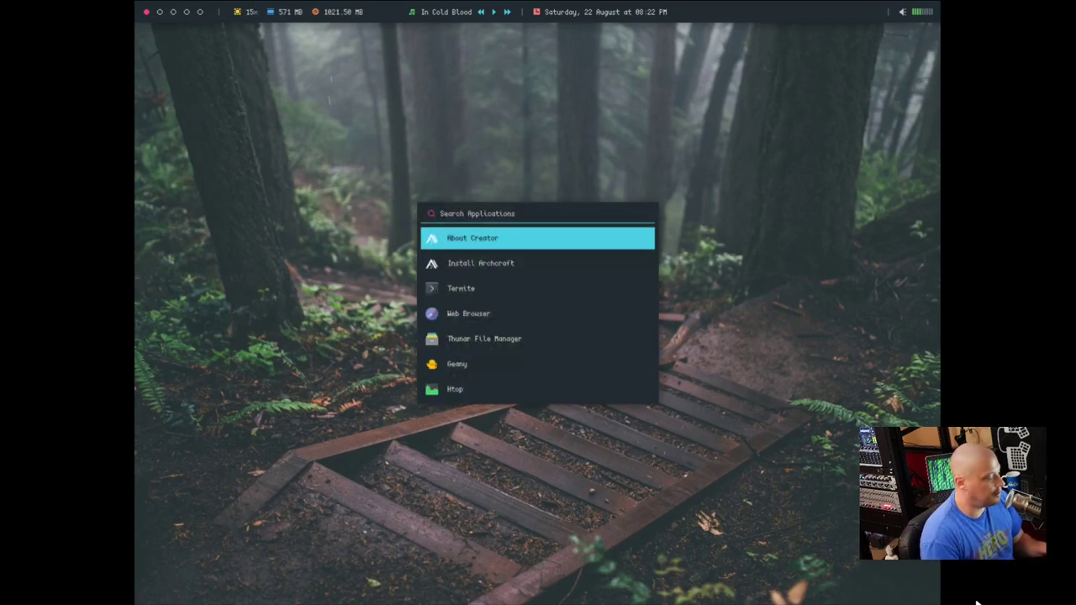
pyautogui.write('edi')
pyautogui.press('BackSpace')
pyautogui.press('BackSpace')
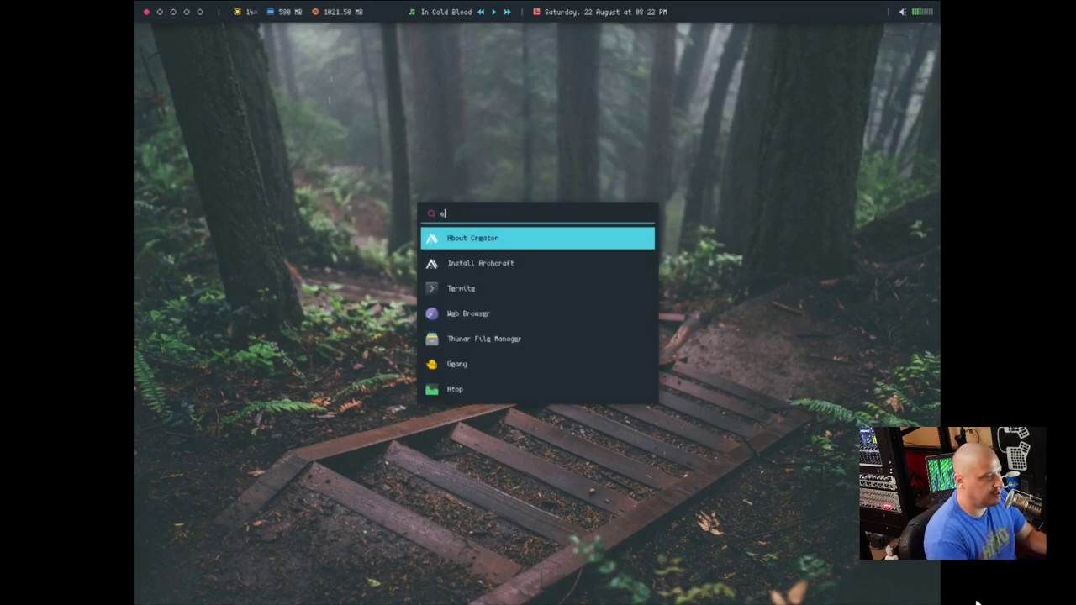
pyautogui.press('BackSpace')
pyautogui.write('termi')
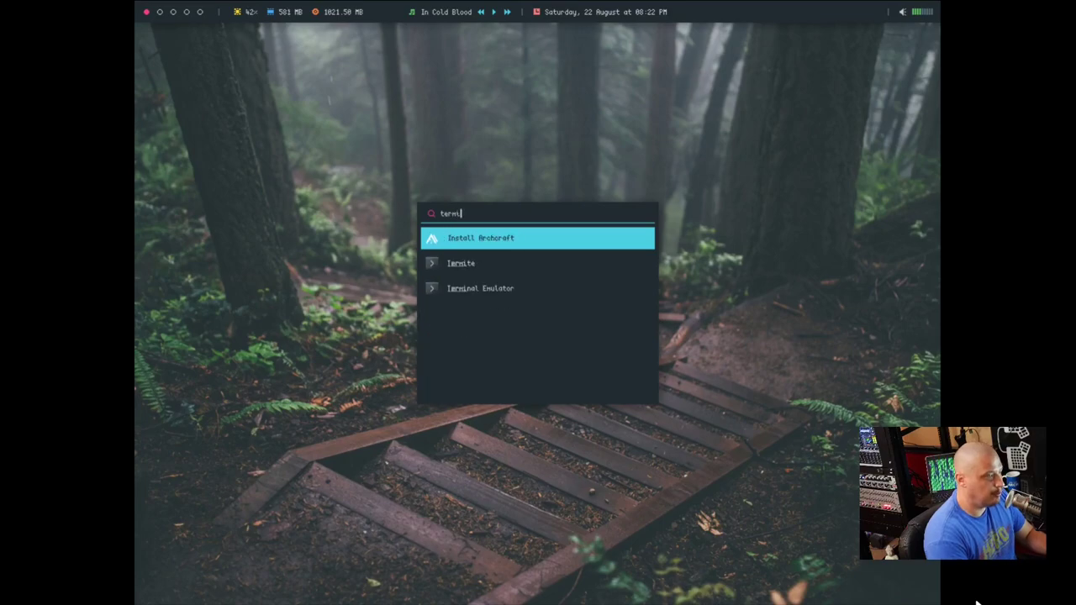
pyautogui.write('te')
pyautogui.press('Down')
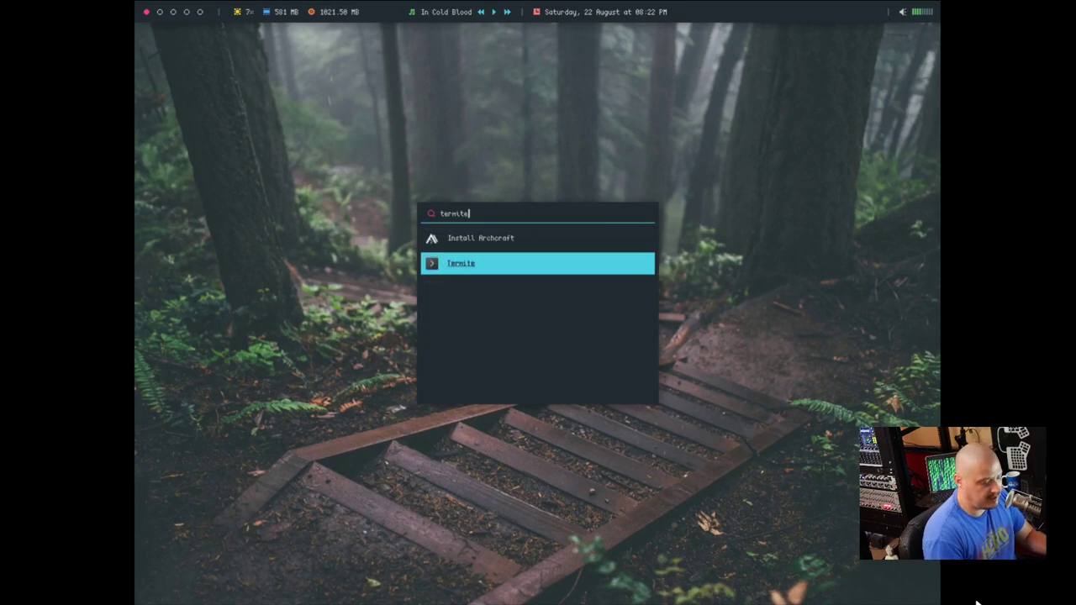
pyautogui.press('Return')
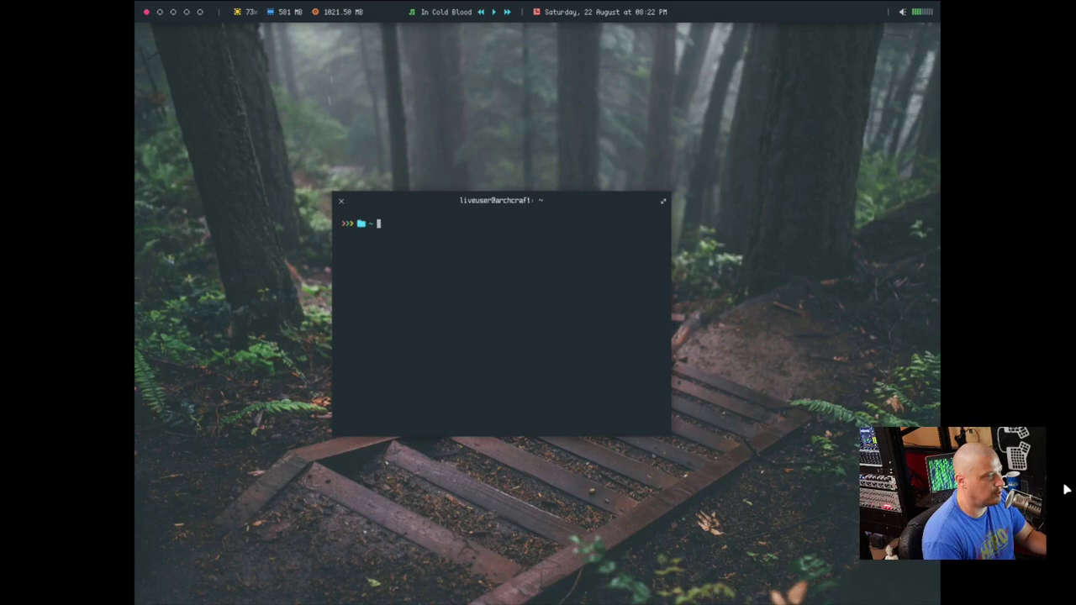
# Maximize the terminal window and set the display resolution by running xrandr -s 1920x1080.
pyautogui.doubleClick(544, 198)
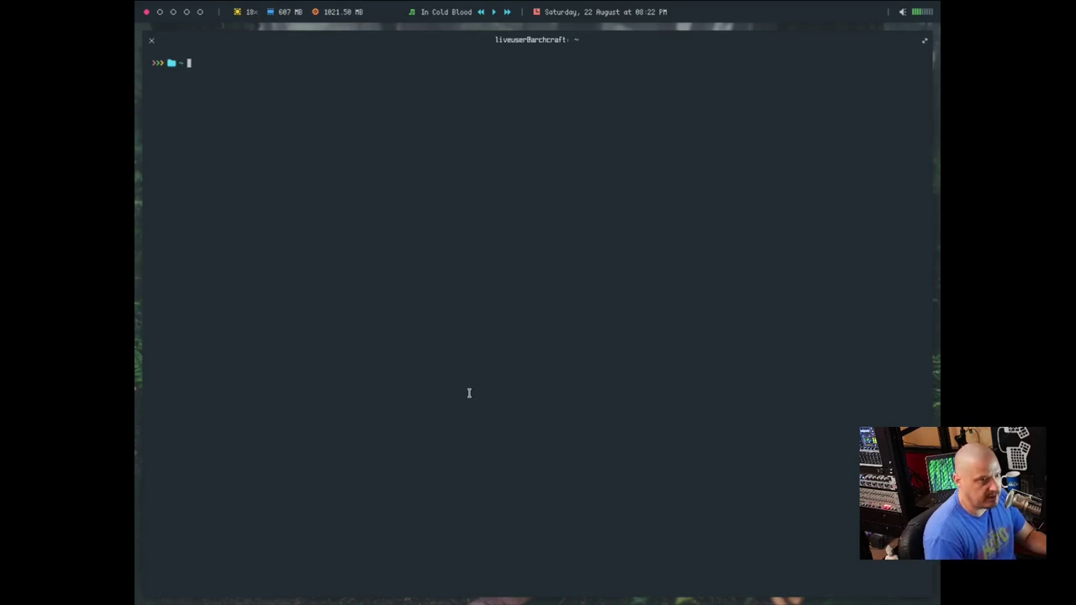
pyautogui.write('xr')
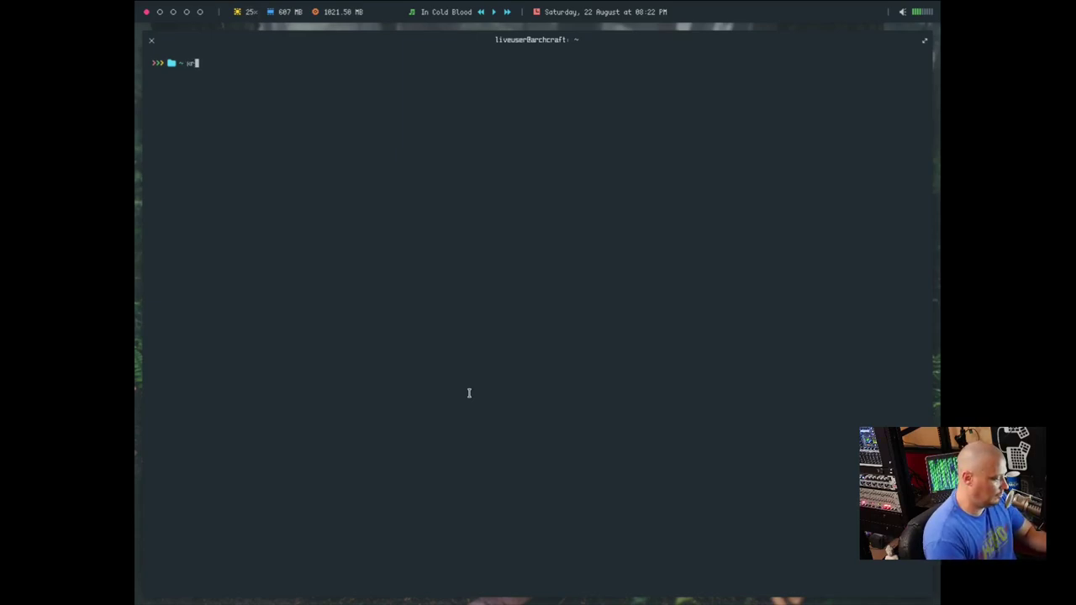
pyautogui.write('andr ')
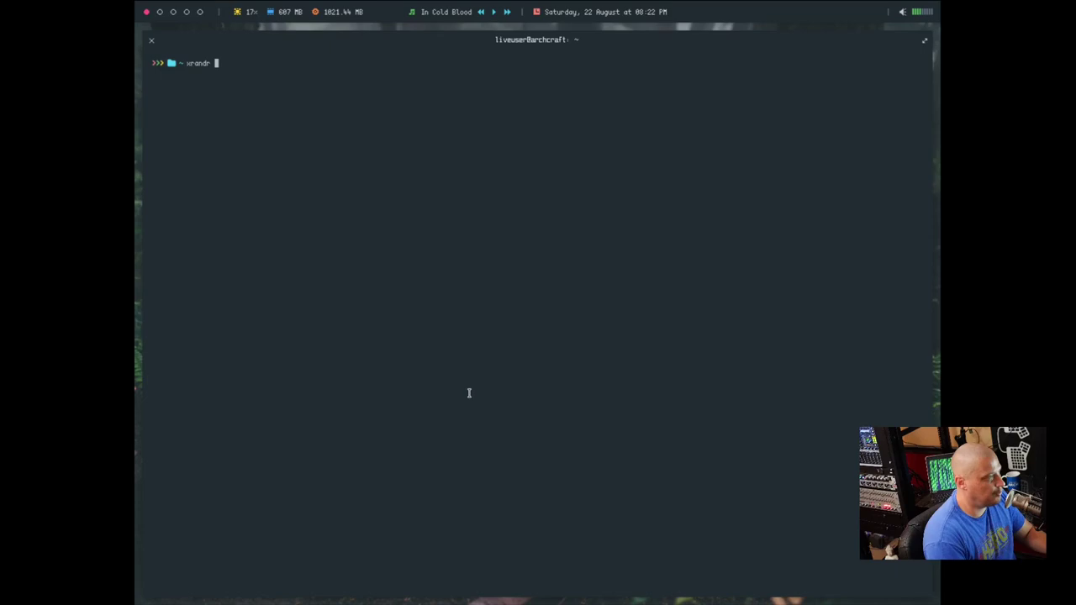
pyautogui.write('-s 1920')
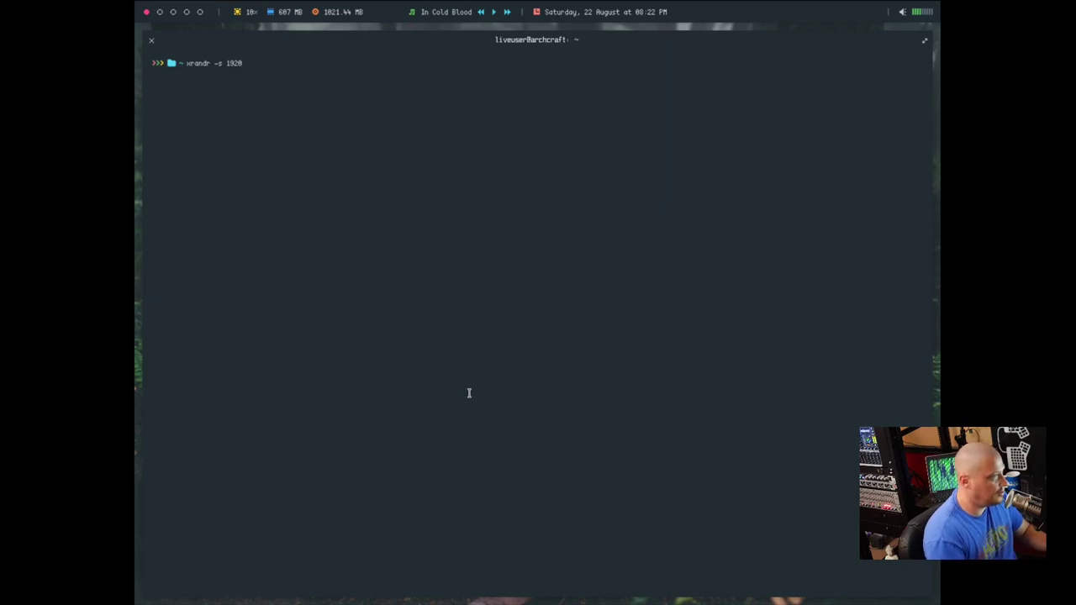
pyautogui.write('x1080')
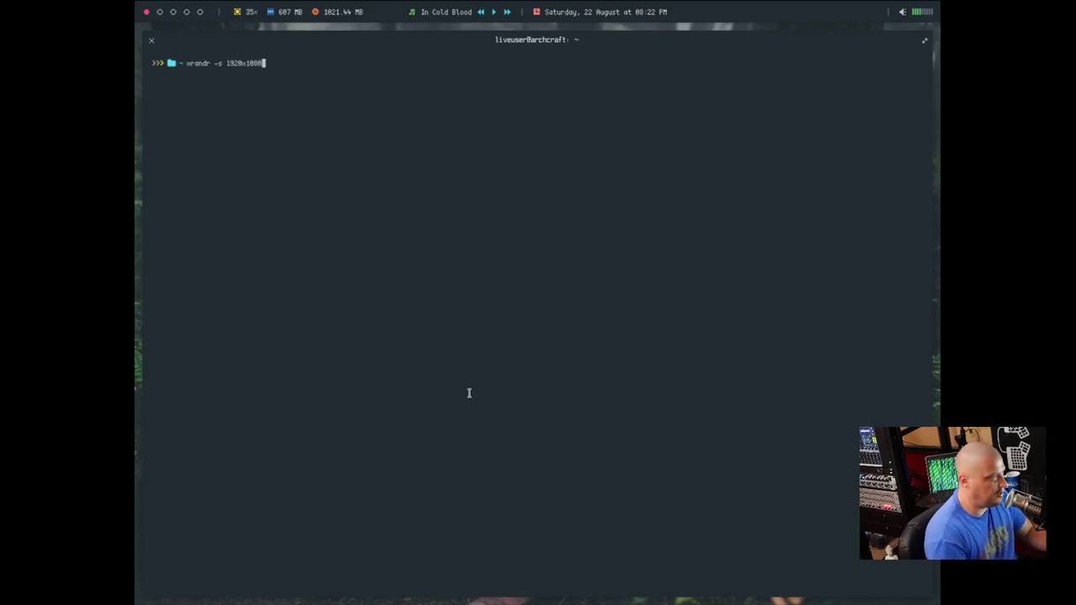
pyautogui.press('Return')
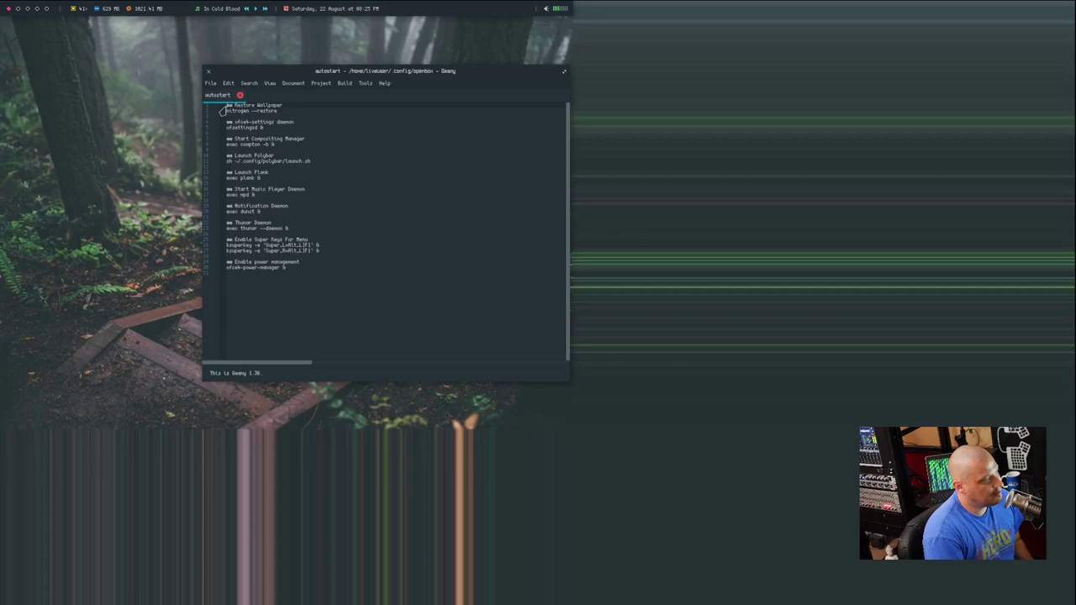
pyautogui.press('Return')
pyautogui.press('BackSpace')
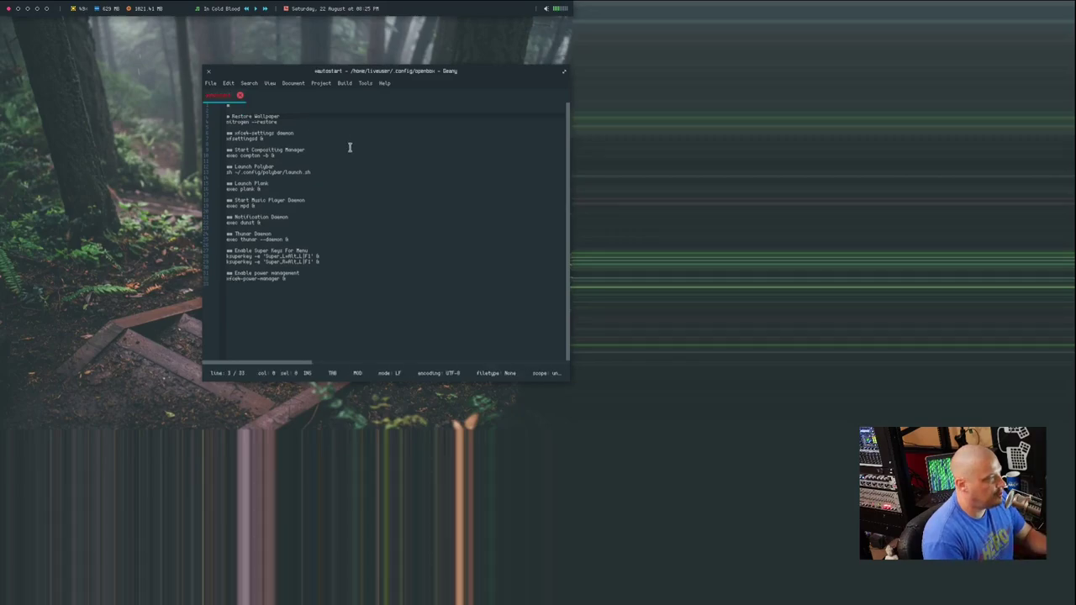
pyautogui.press('Return')
pyautogui.press('BackSpace')
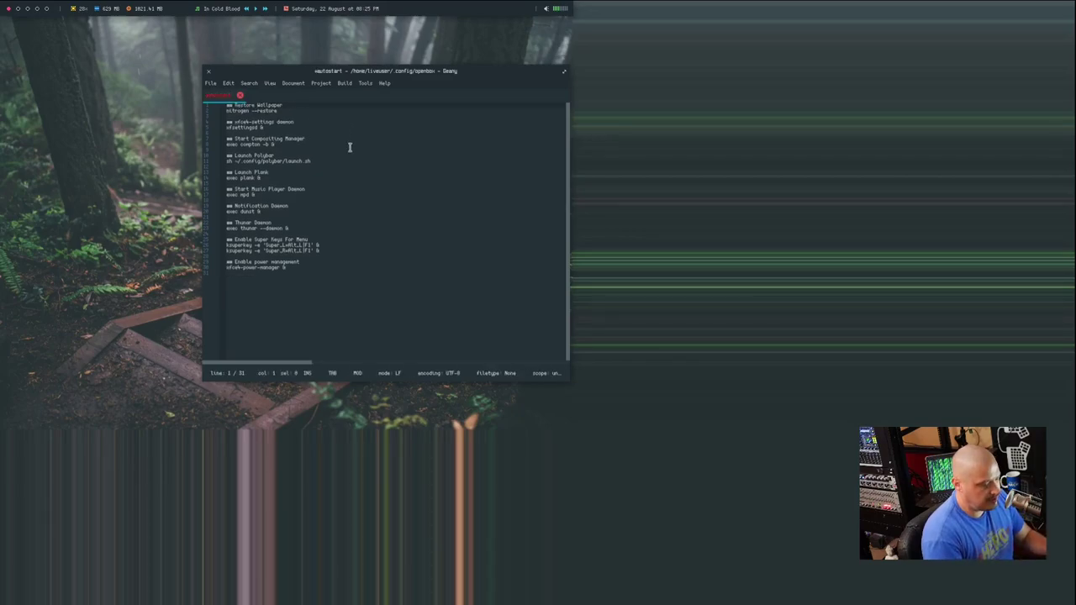
# Add the line "xrandr -s 1920x1080 &" above the Restore Wallpaper entry in the Openbox autostart file and save it.
pyautogui.press('Return')
pyautogui.press('Return')
pyautogui.press('Return')
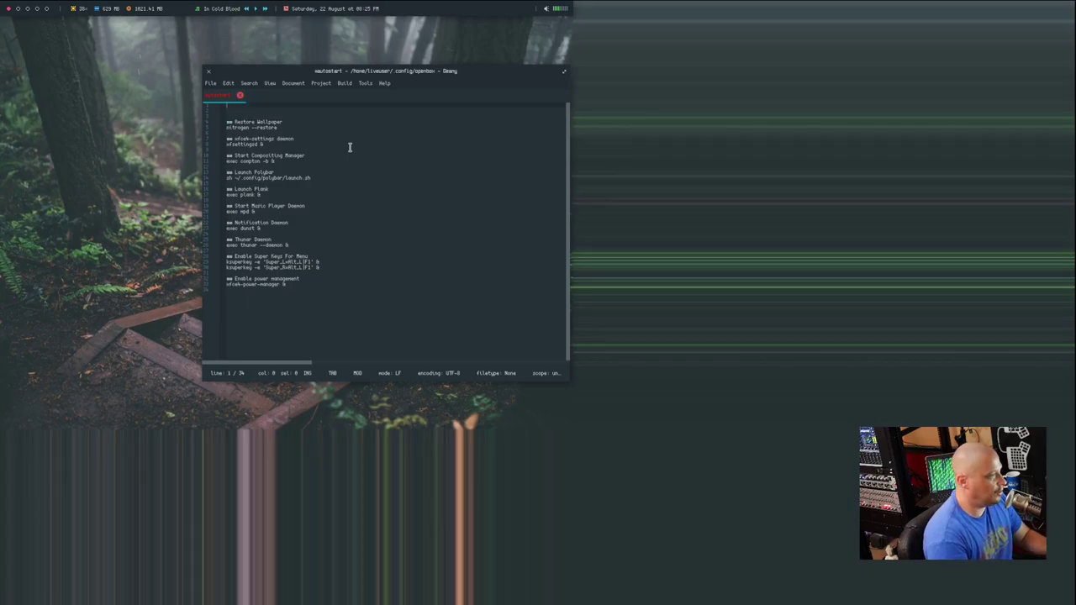
pyautogui.write('ml')
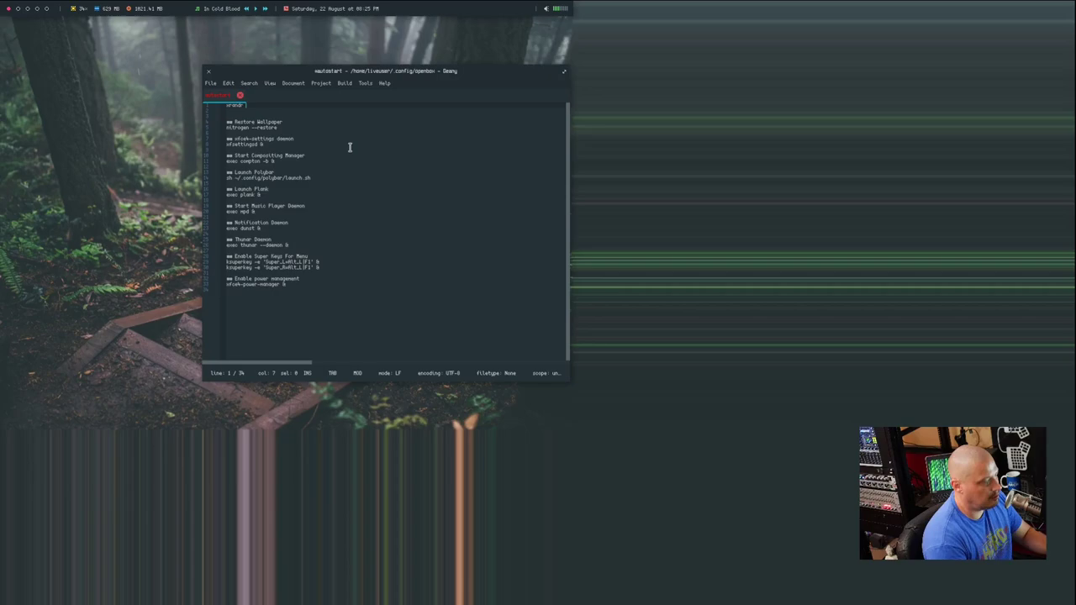
pyautogui.write('dr -s 1920x1080')
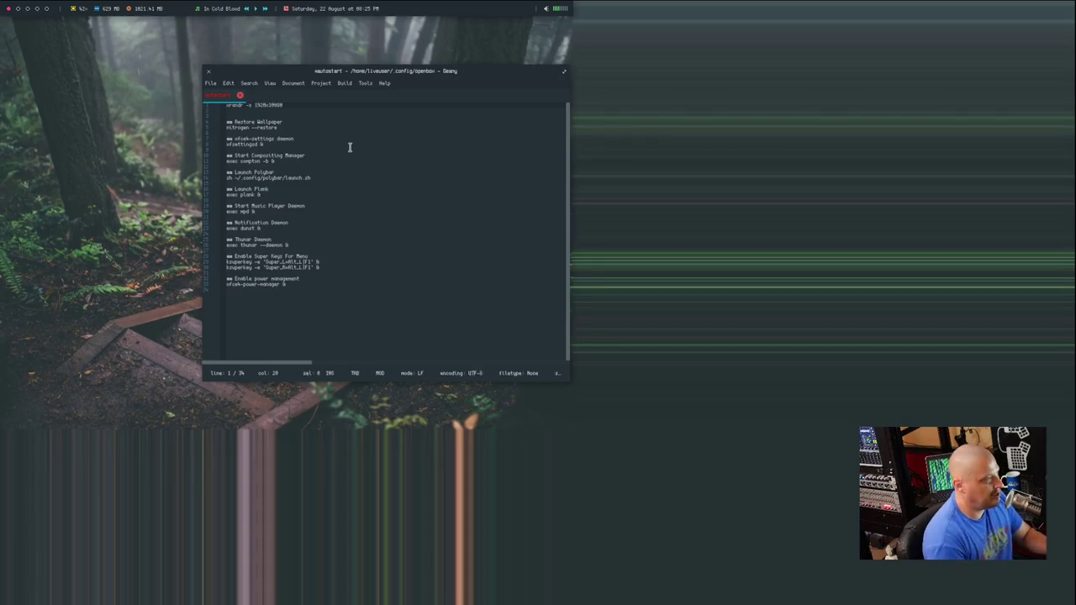
pyautogui.write(' &')
pyautogui.click(210, 83)
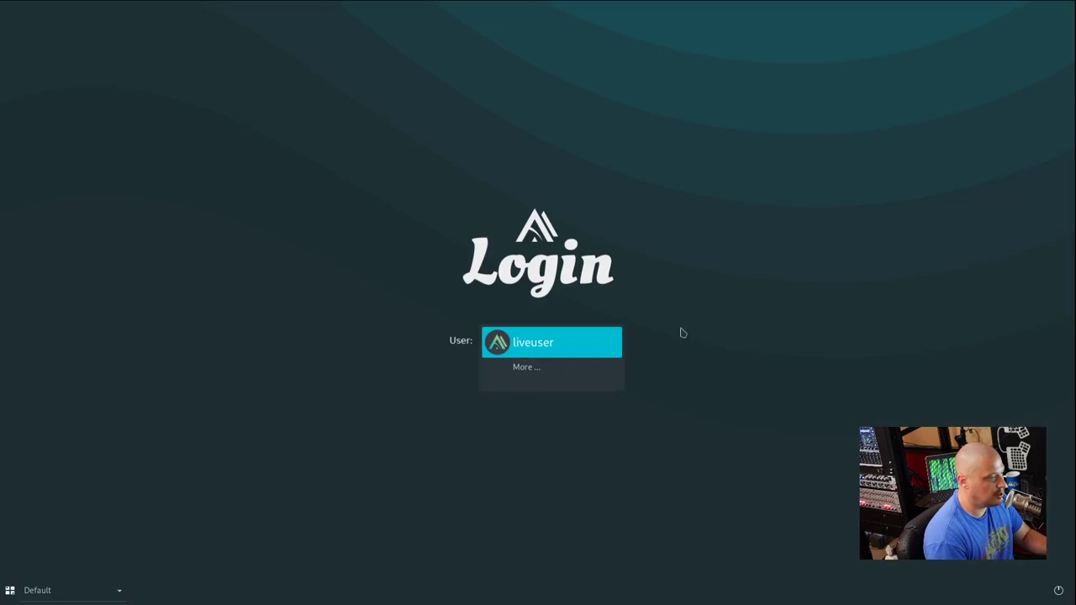
# Log back in to the live session as liveuser, entering the account password.
pyautogui.click(512, 346)
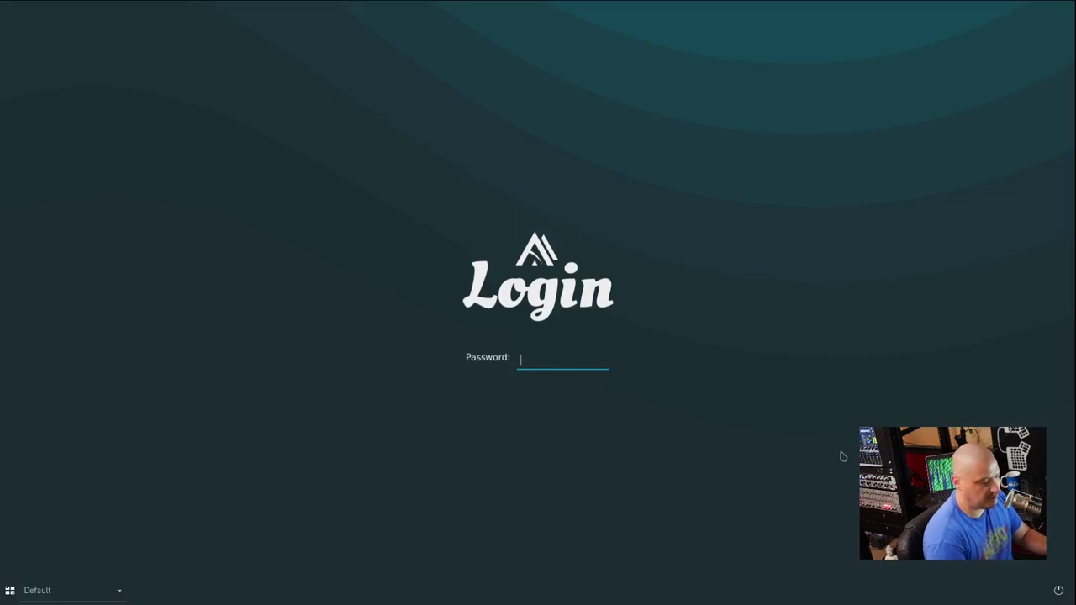
pyautogui.write('liveuser')
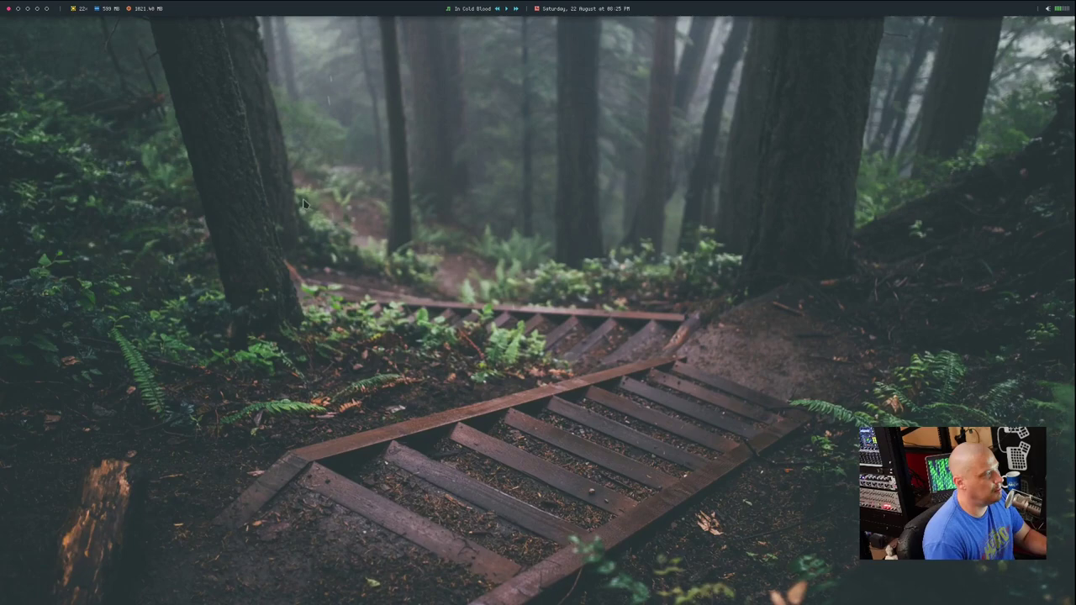
# Open the Appearance settings from the desktop's preferences and move the window slightly up and to the side.
pyautogui.rightClick(280, 180)
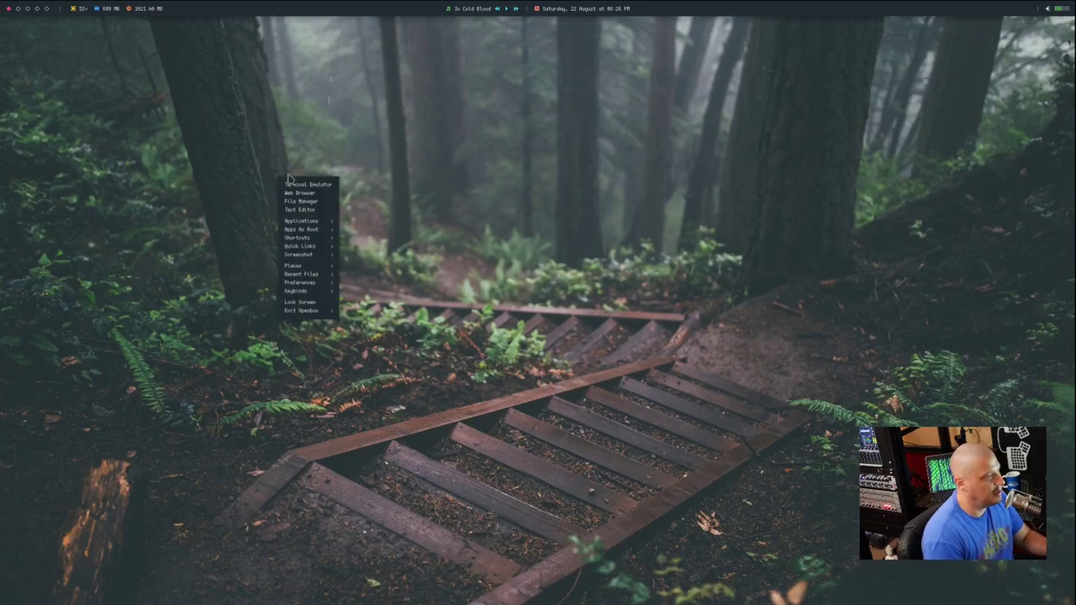
pyautogui.moveTo(311, 267)
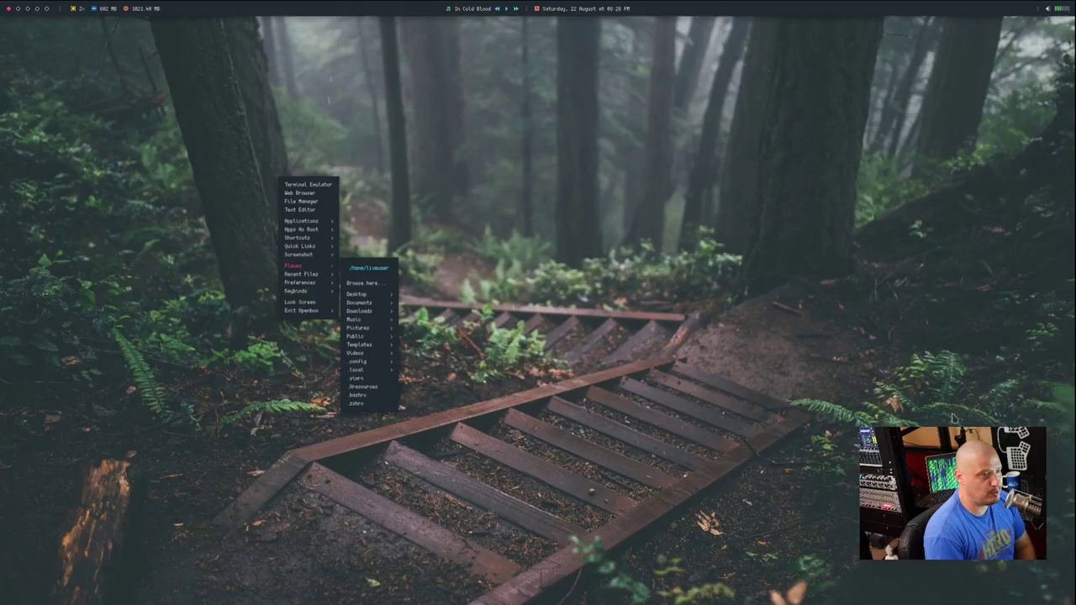
pyautogui.rightClick(257, 214)
pyautogui.moveTo(277, 316)
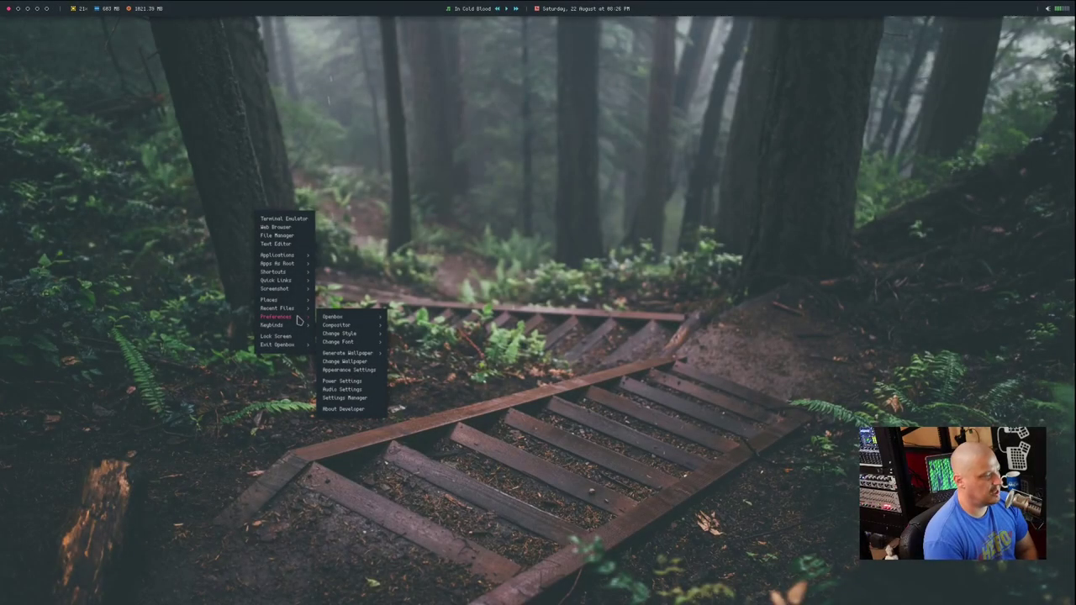
pyautogui.click(367, 371)
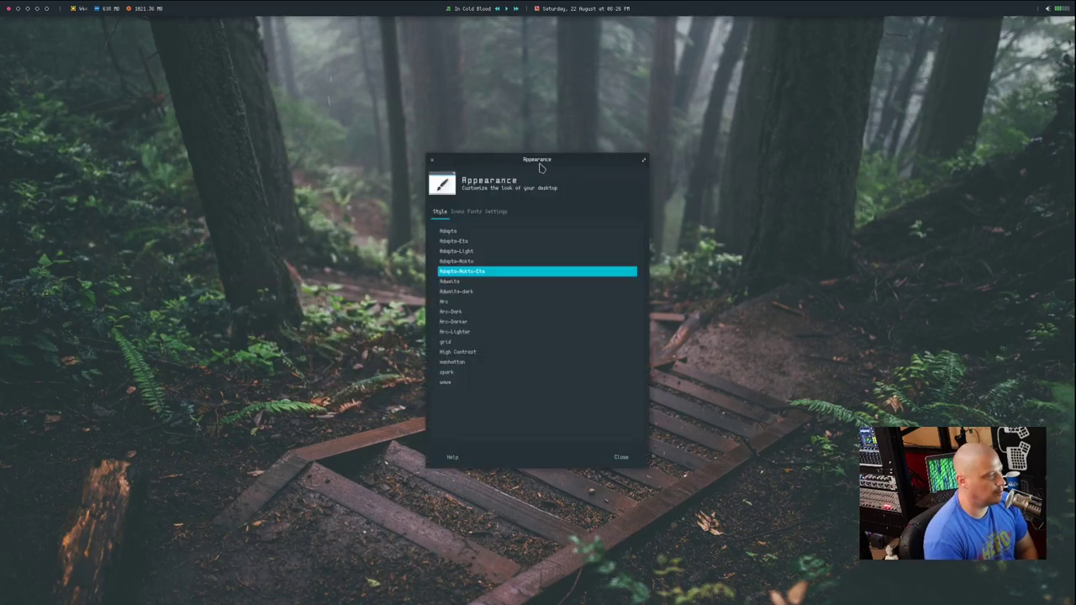
pyautogui.moveTo(522, 159); pyautogui.dragTo(462, 142)
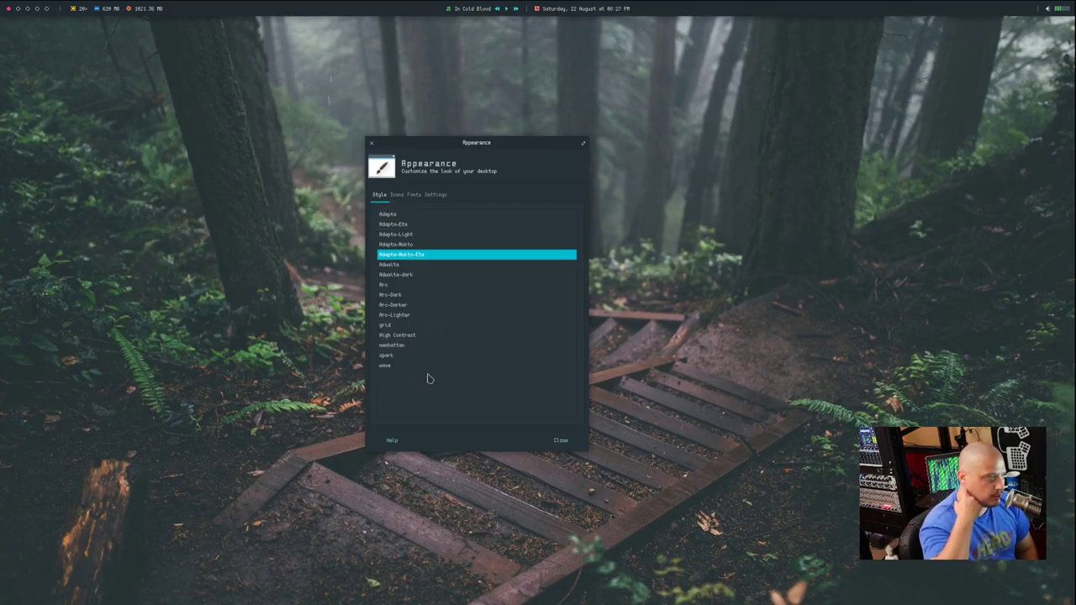
# Set the default font, scientifica Medium, to size 11 in the appearance font settings.
pyautogui.click(415, 195)
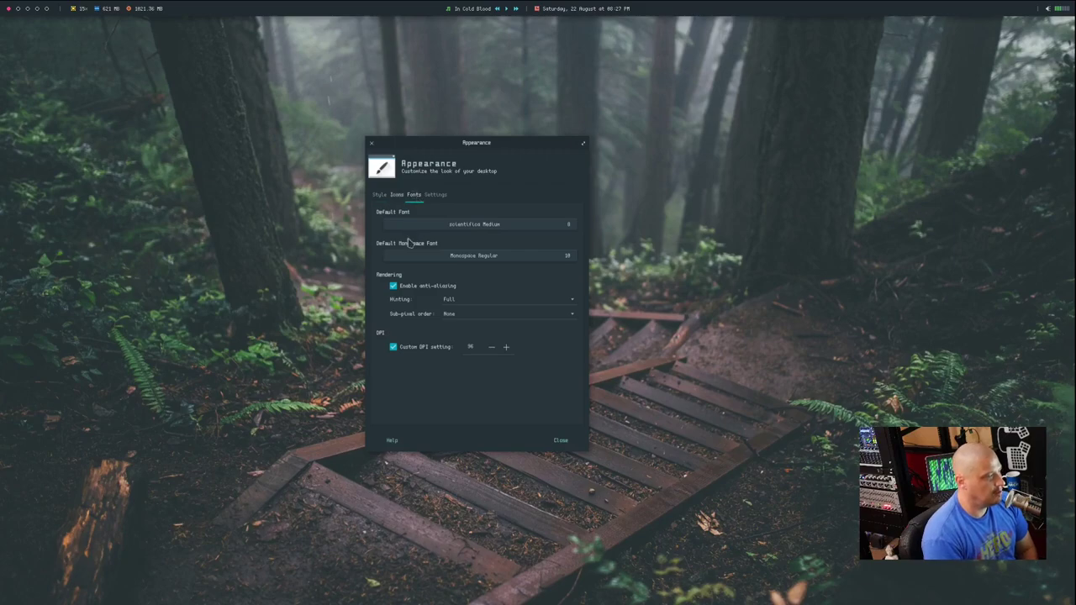
pyautogui.click(566, 229)
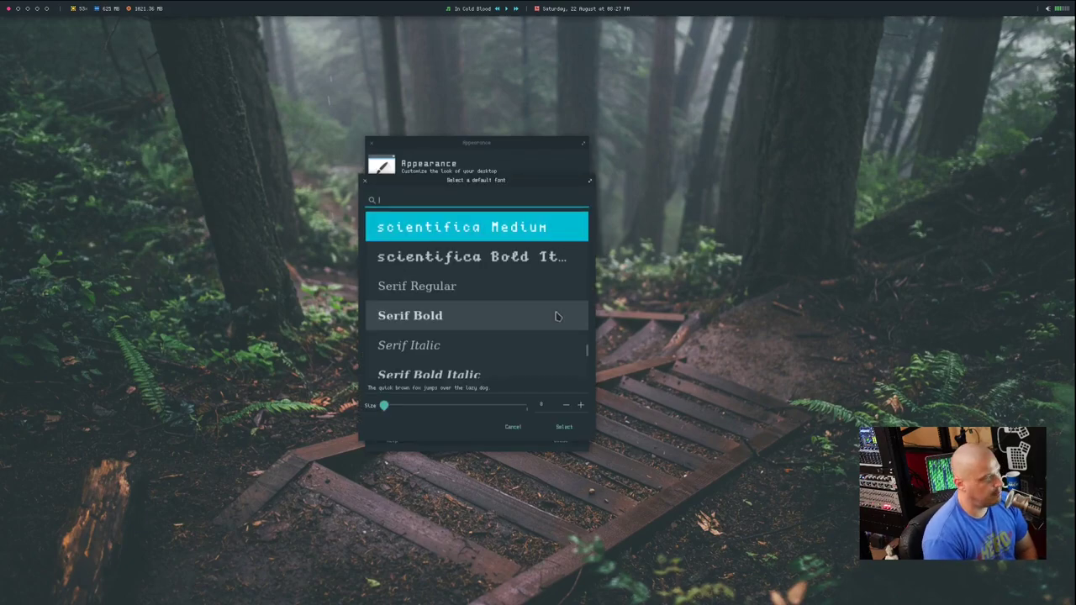
pyautogui.click(580, 406)
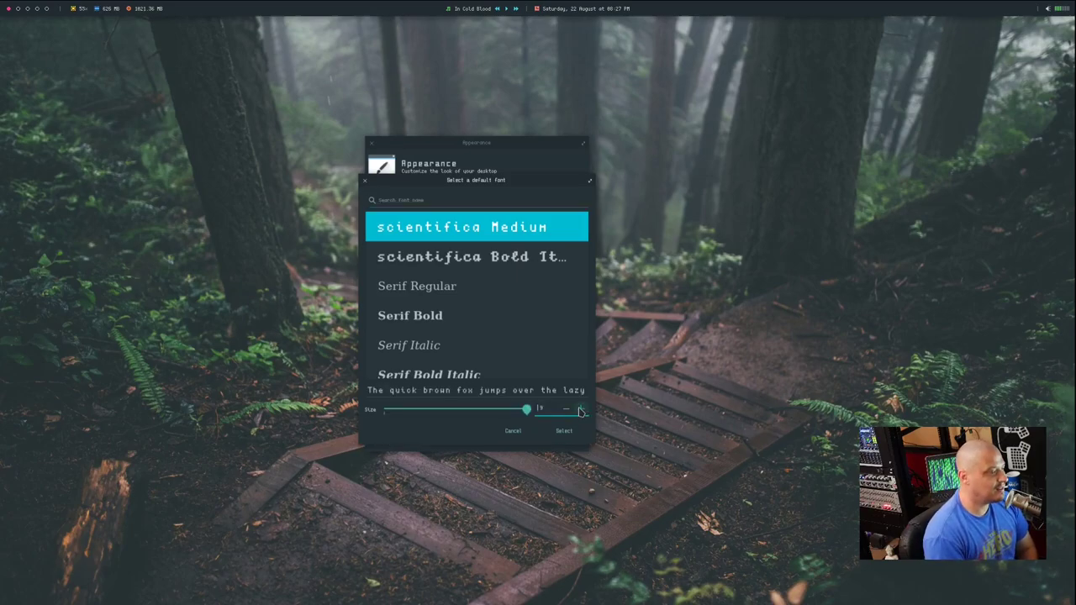
pyautogui.click(579, 410)
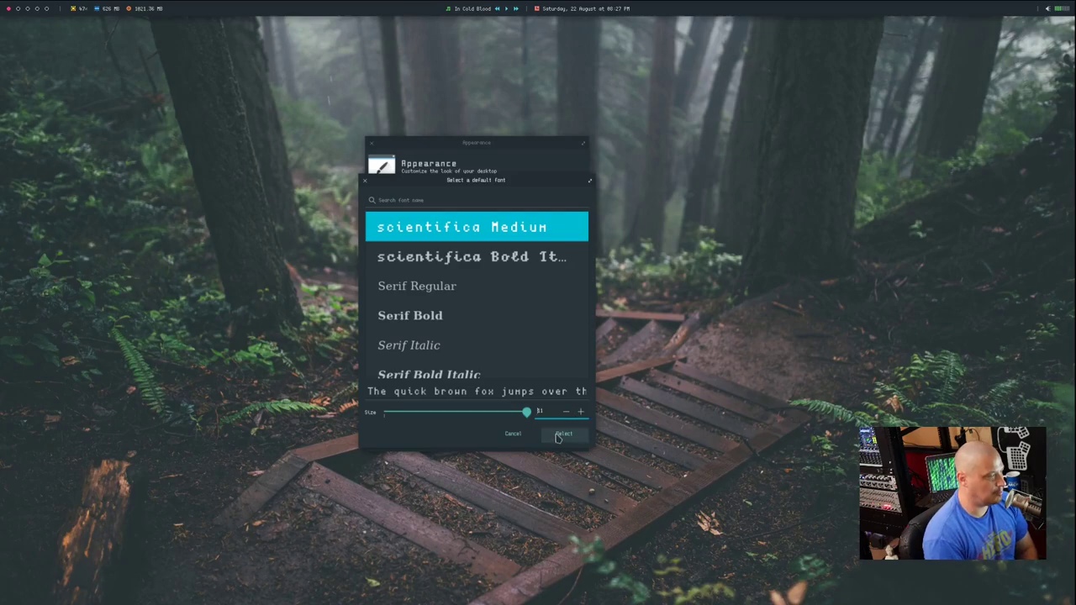
pyautogui.click(562, 435)
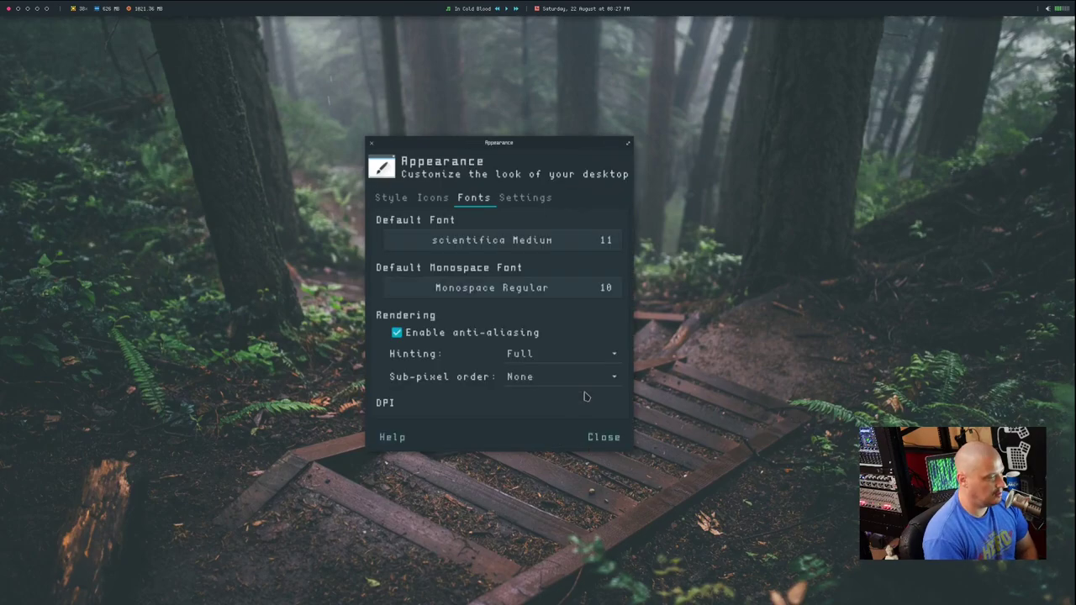
# Check the desktop menu's text and its Quick Links submenu after the font change.
pyautogui.rightClick(691, 188)
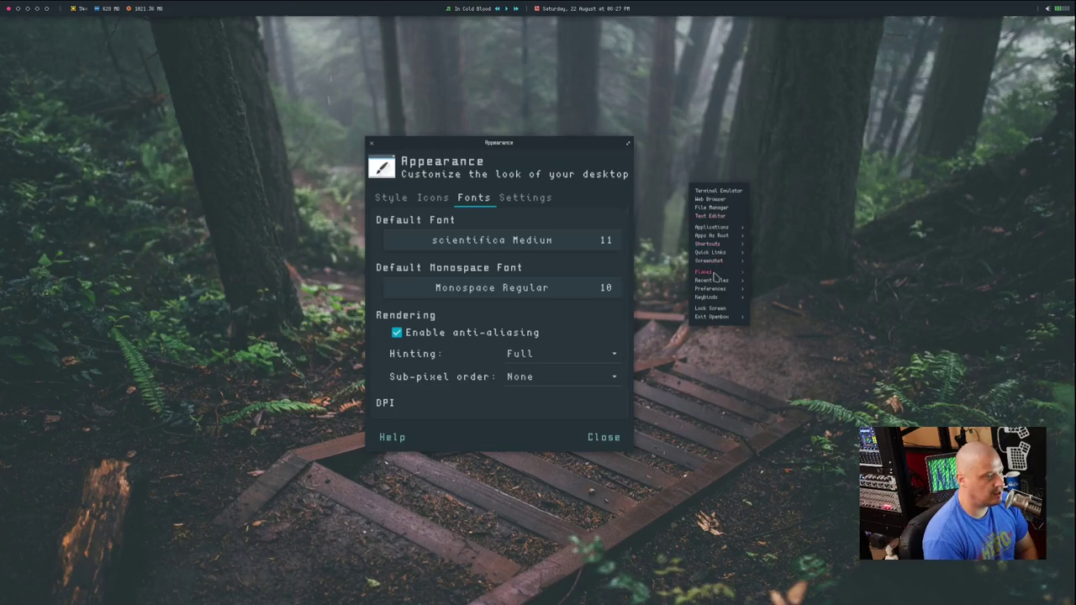
pyautogui.moveTo(716, 277)
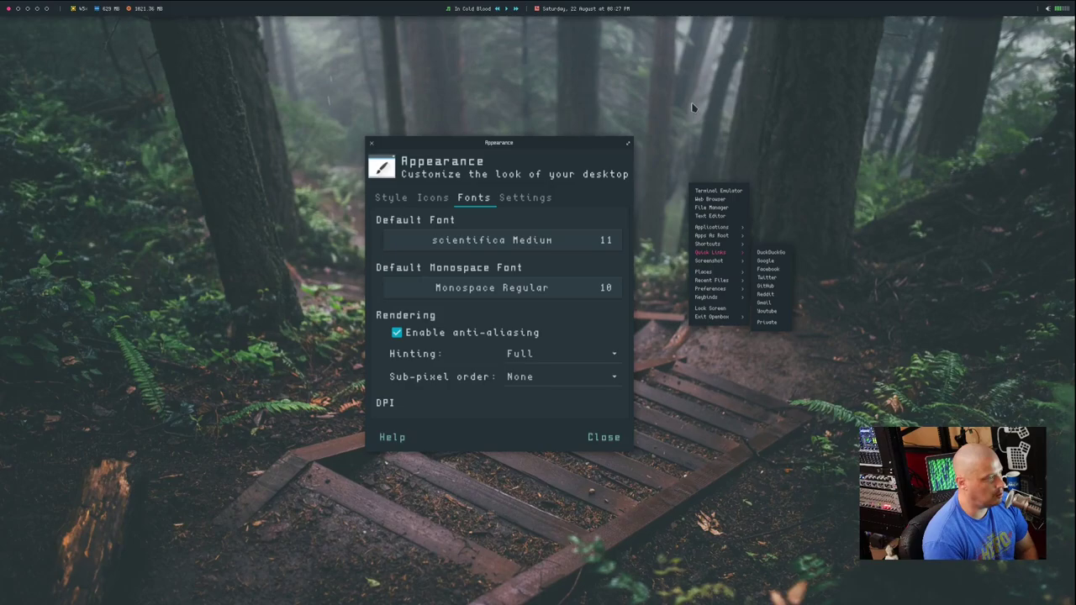
pyautogui.click(406, 260)
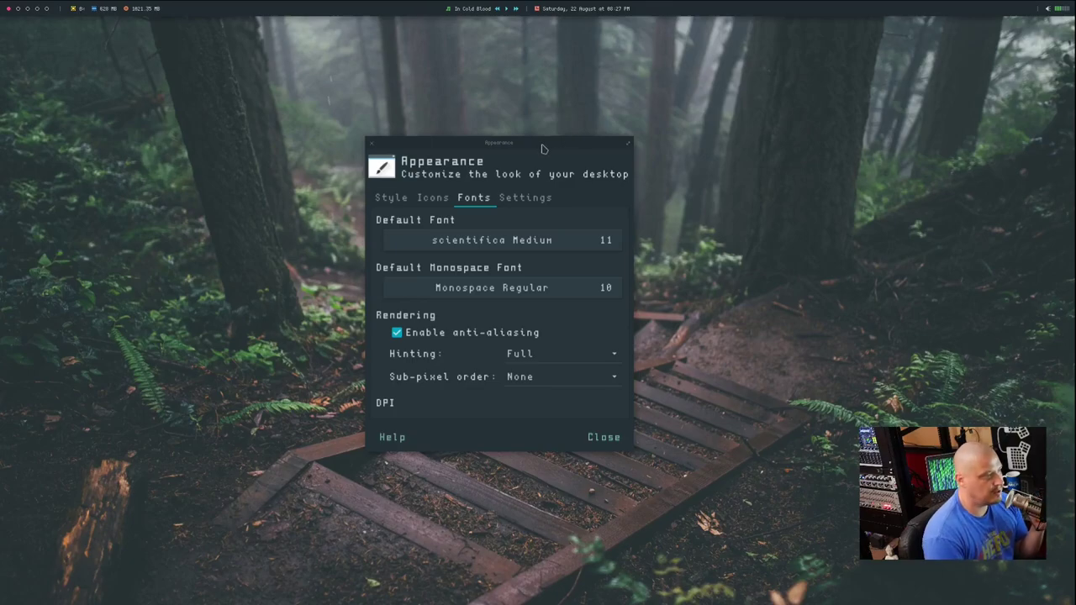
# Open the Openbox autostart and rc.xml files in Geany and place the editor beside the Appearance window.
pyautogui.moveTo(543, 149); pyautogui.dragTo(343, 111)
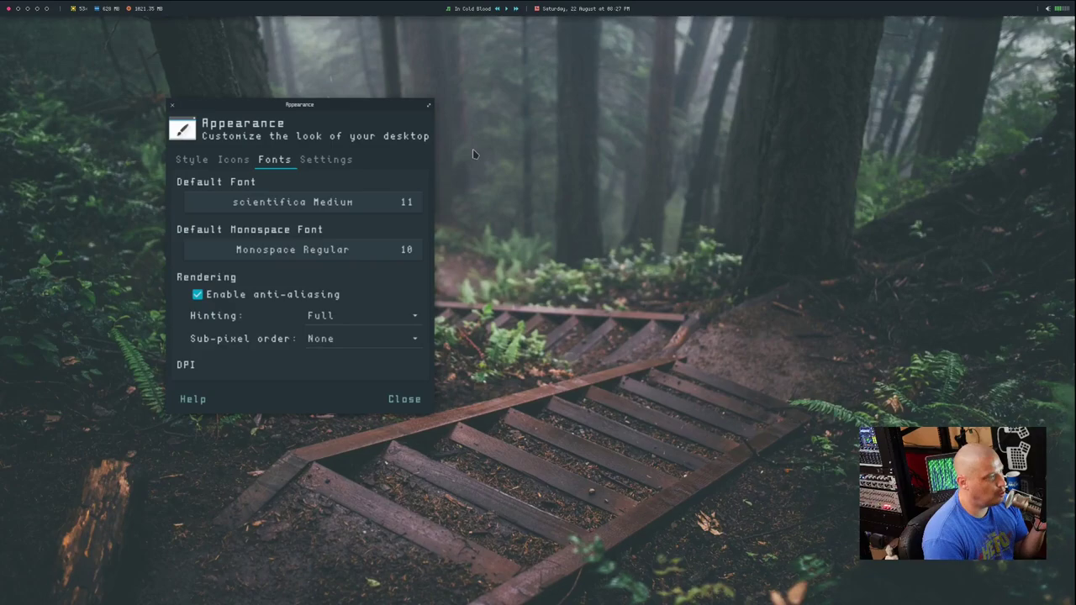
pyautogui.rightClick(561, 155)
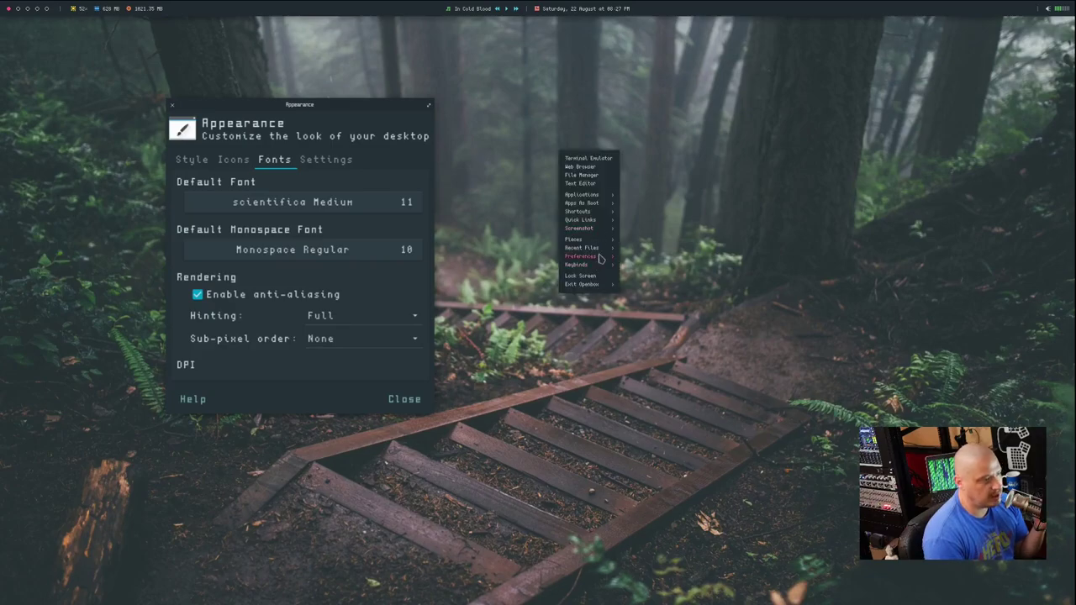
pyautogui.moveTo(601, 257)
pyautogui.moveTo(654, 258)
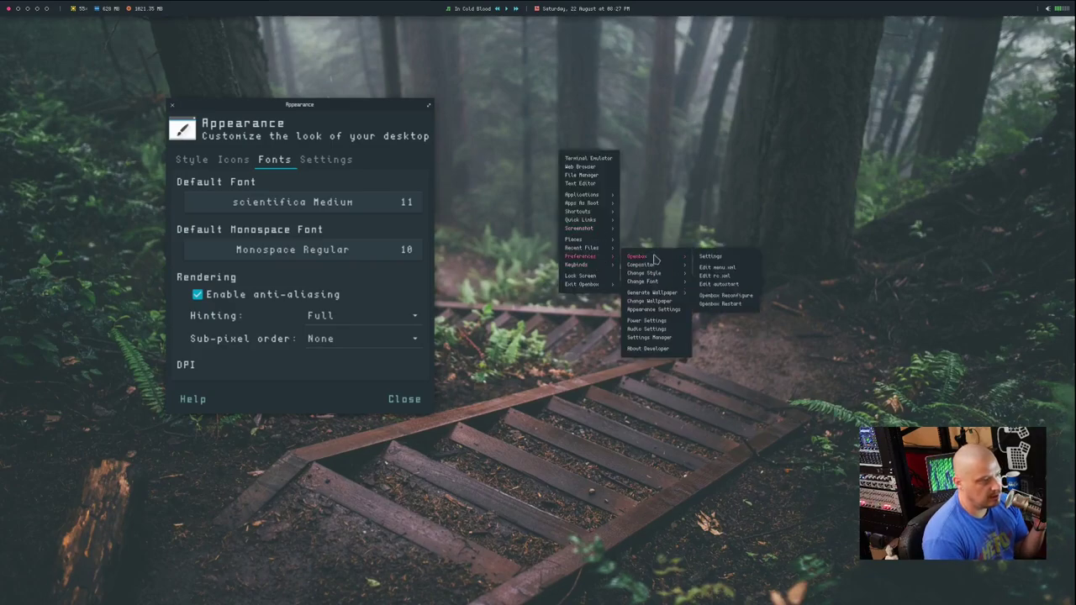
pyautogui.click(743, 284)
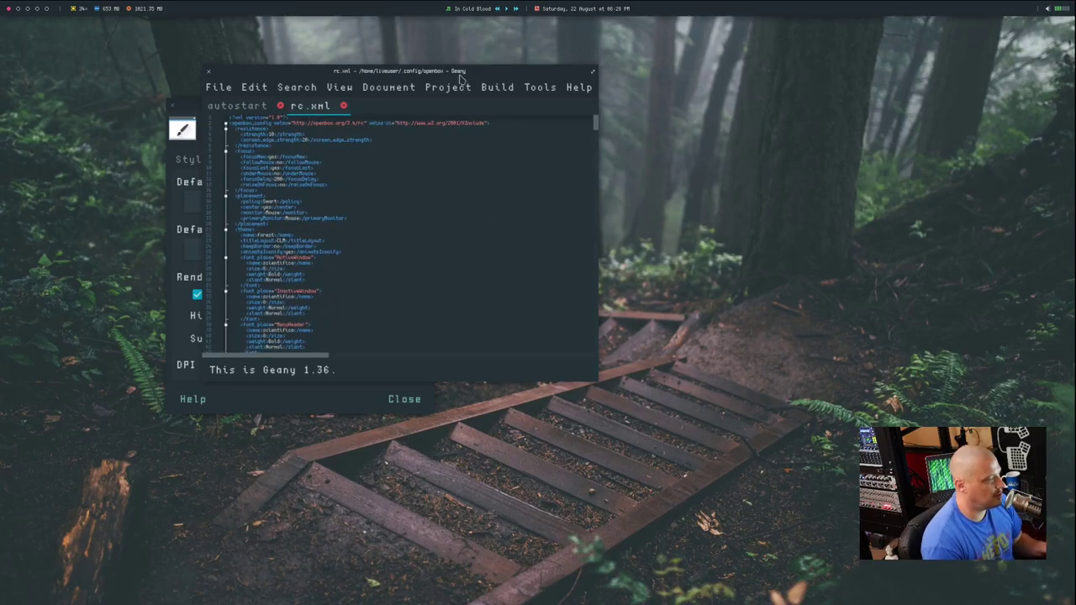
pyautogui.moveTo(401, 70); pyautogui.dragTo(747, 84)
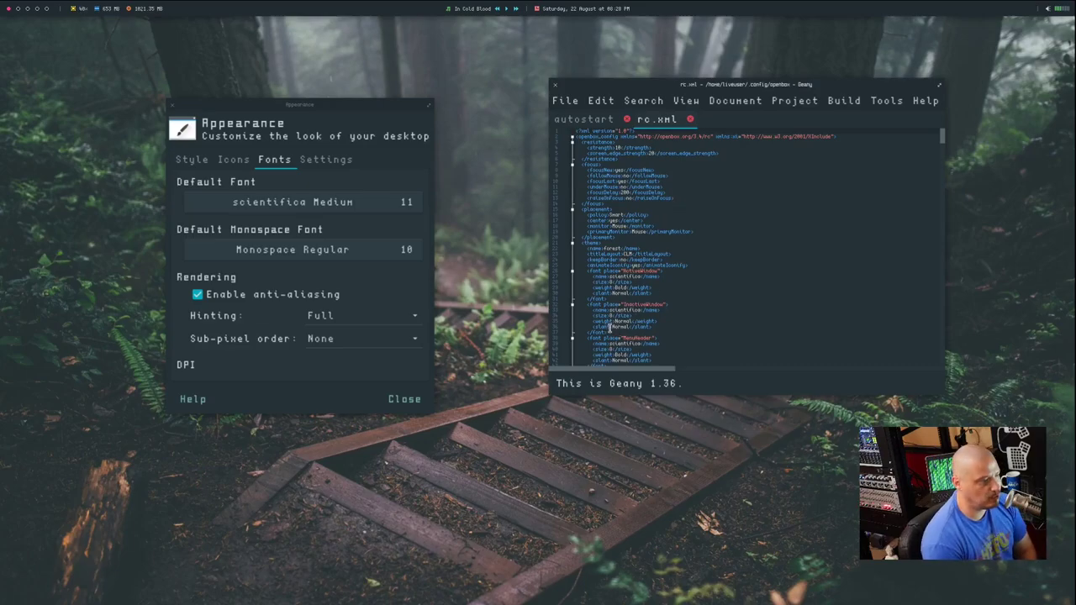
# Set the font size to 11 for the InactiveWindow, ActiveWindow and MenuHeader entries in rc.xml.
pyautogui.click(613, 317)
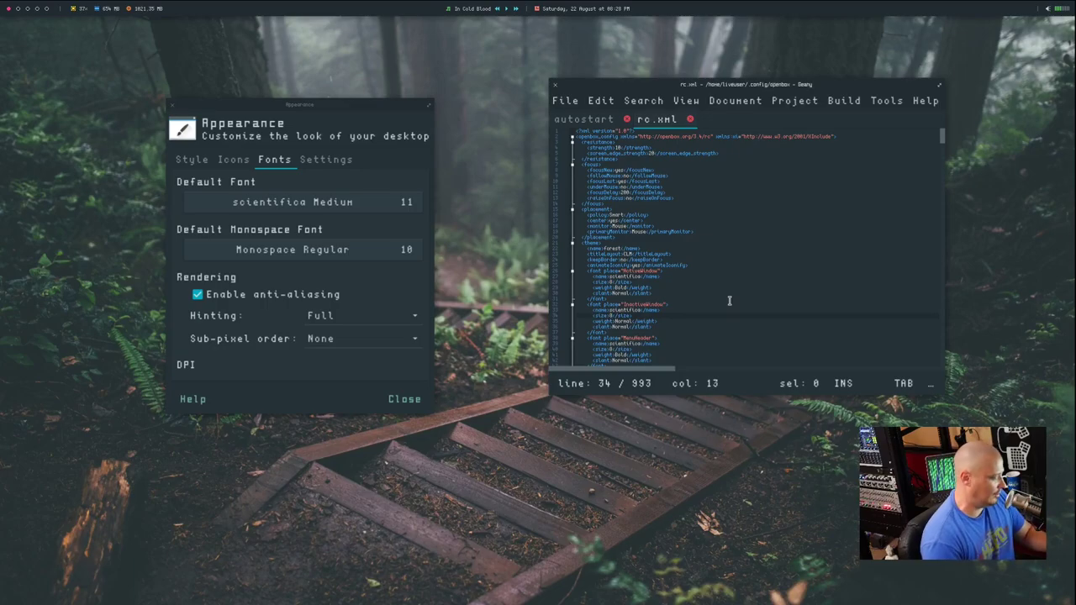
pyautogui.write('11')
pyautogui.click(613, 282)
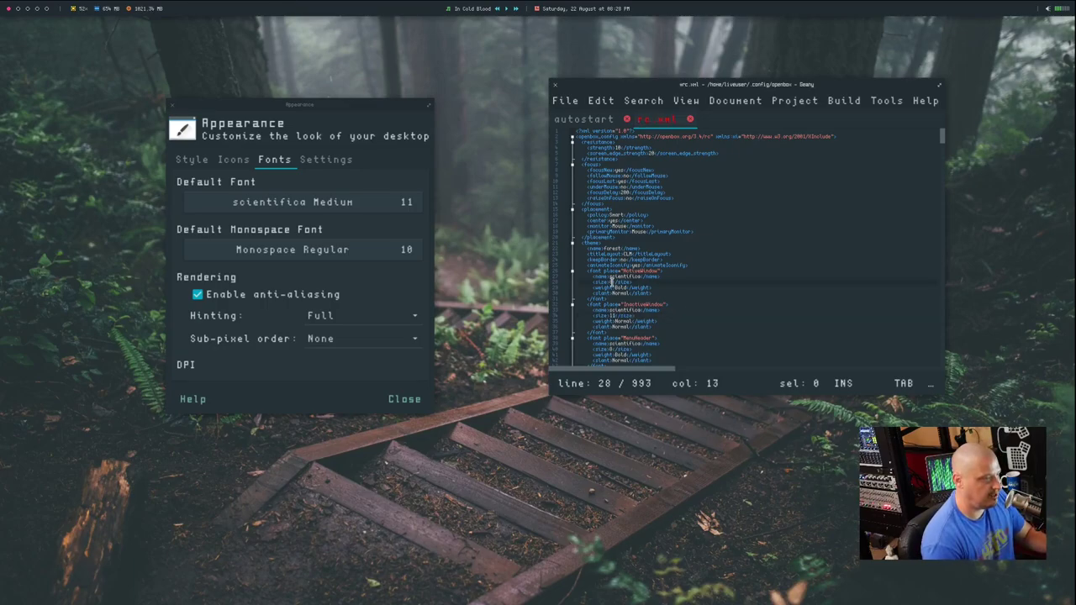
pyautogui.scroll(-2, 613, 282)
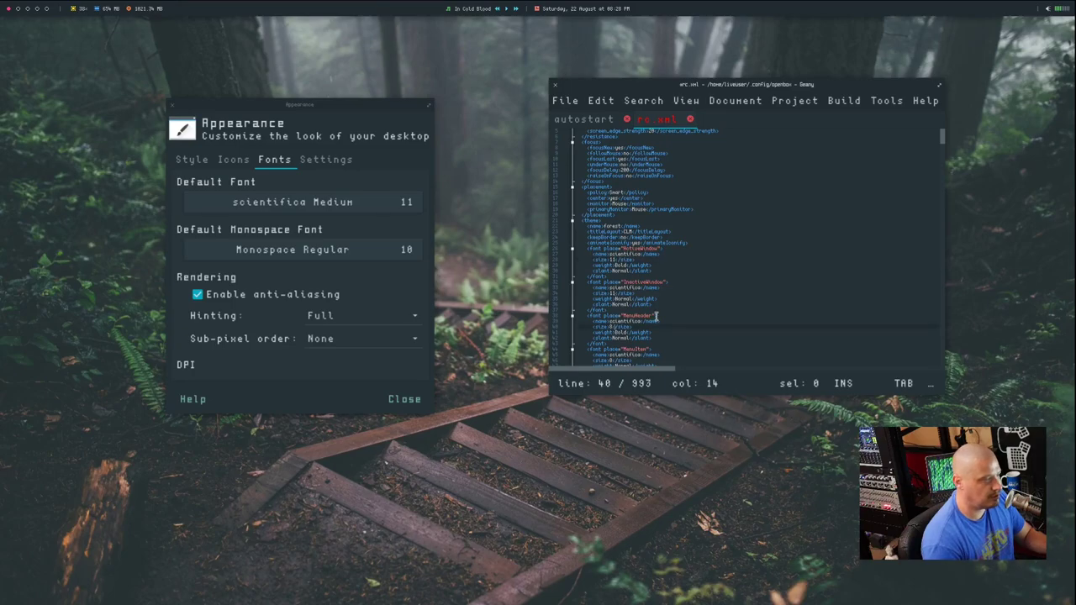
pyautogui.write('11')
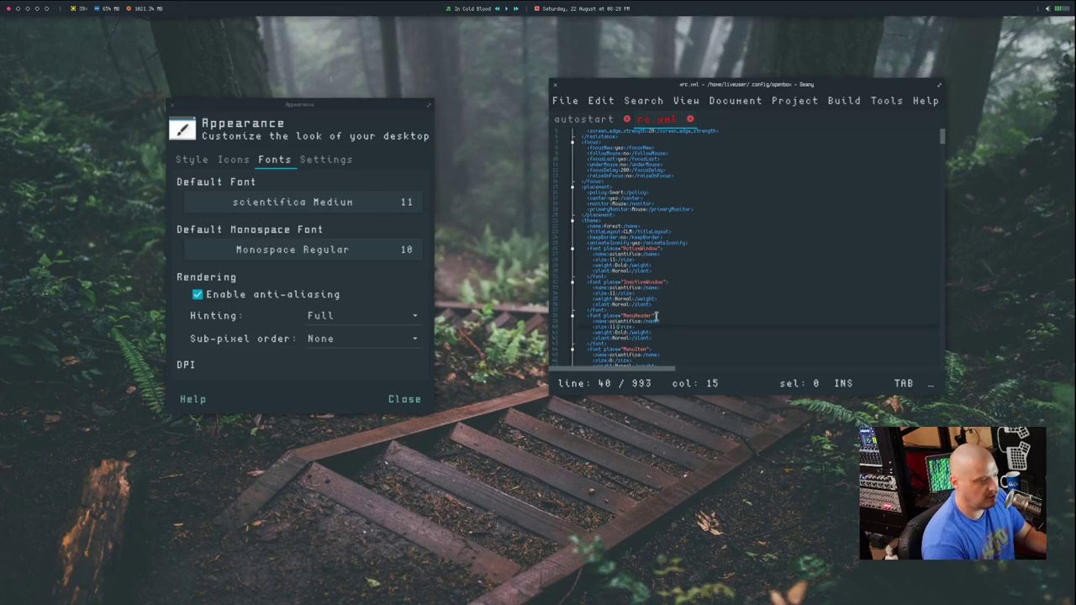
# Set the ActiveOnScreenDisplay and InactiveOnScreenDisplay font sizes to 11 in rc.xml and save the file.
pyautogui.scroll(-10, 619, 250)
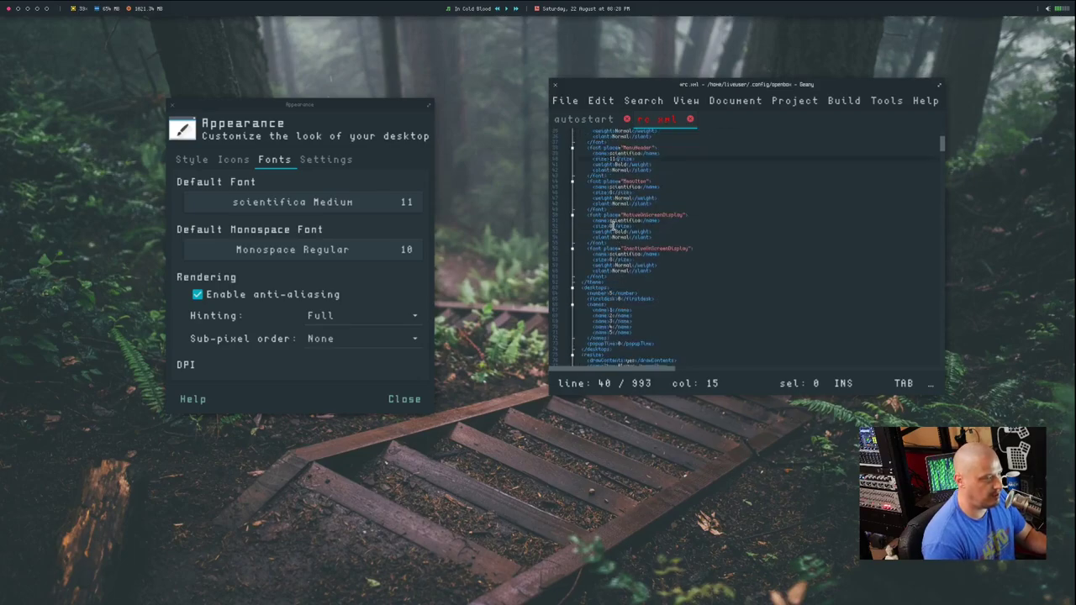
pyautogui.click(614, 225)
pyautogui.write('11')
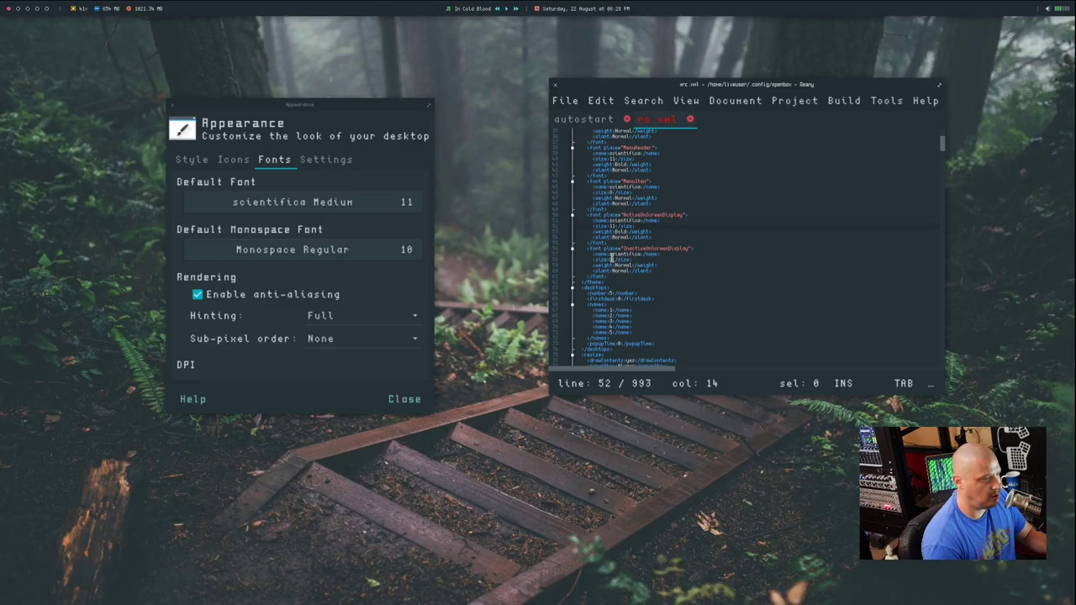
pyautogui.click(613, 259)
pyautogui.press('Delete')
pyautogui.write('11')
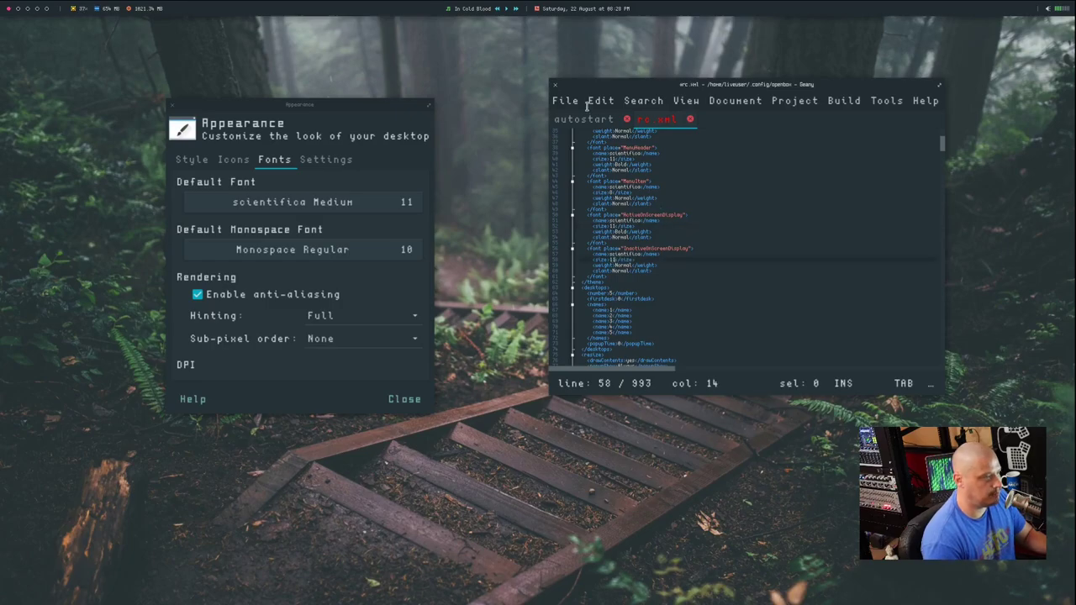
pyautogui.click(563, 102)
pyautogui.press('Escape')
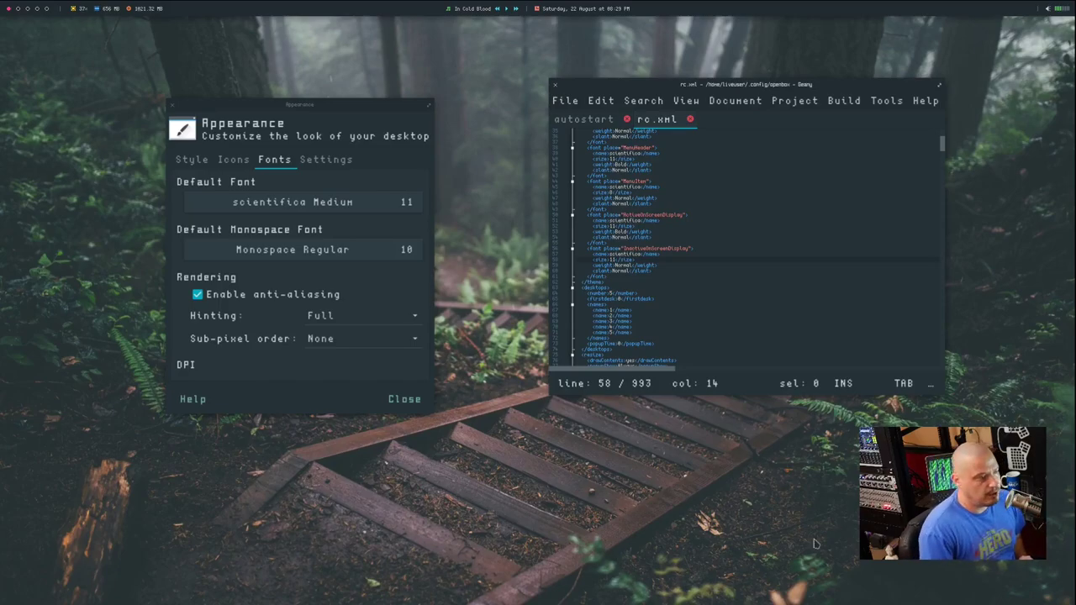
pyautogui.click(565, 100)
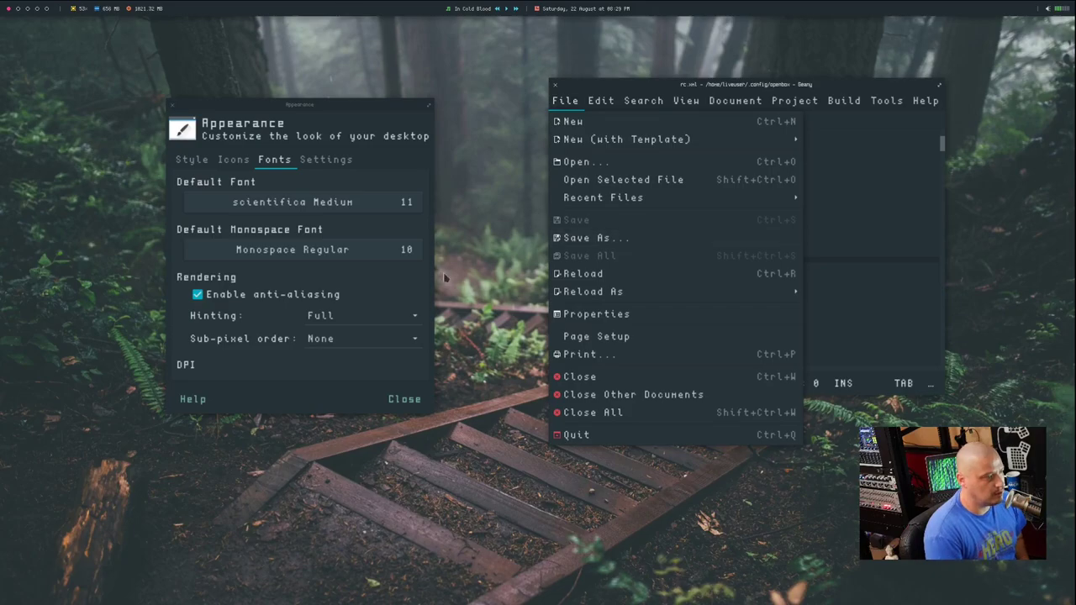
pyautogui.click(482, 276)
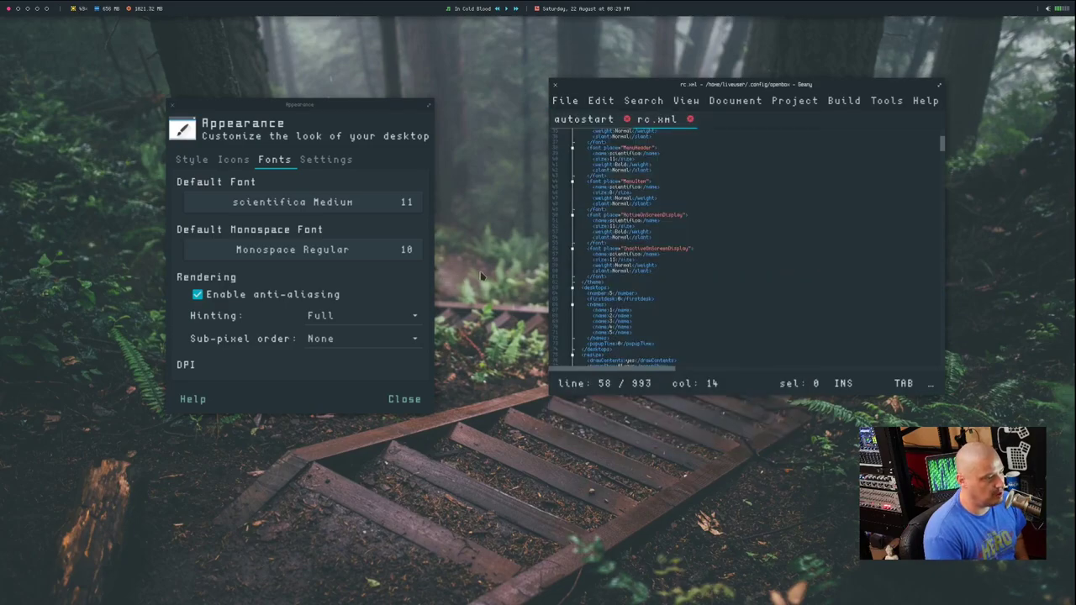
# Restart Openbox from the desktop's preferences and check the text of the desktop menu and its Applications submenu.
pyautogui.rightClick(482, 276)
pyautogui.moveTo(516, 366)
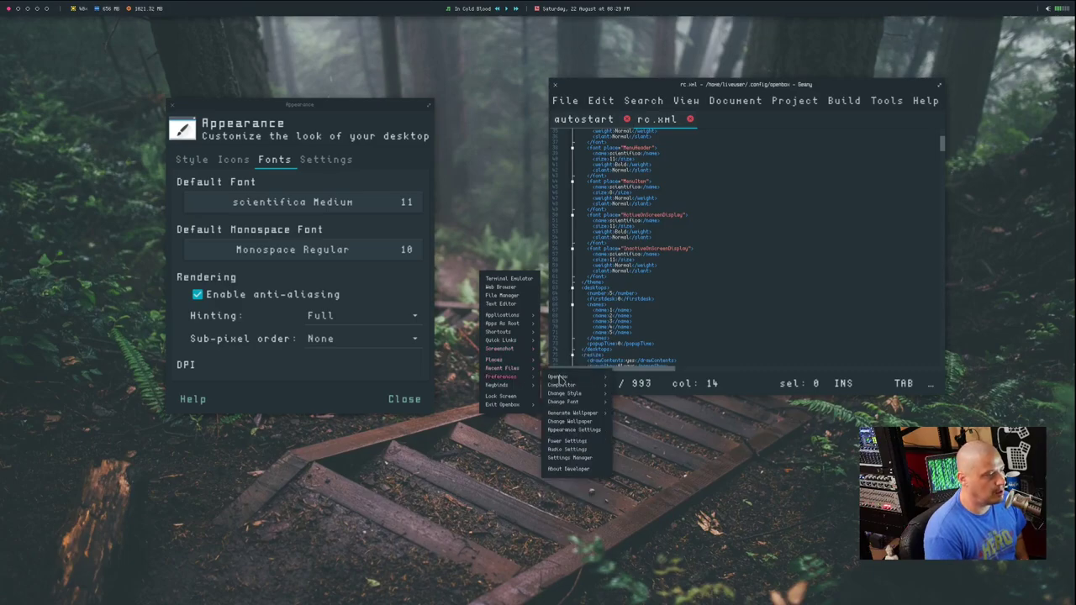
pyautogui.moveTo(609, 388)
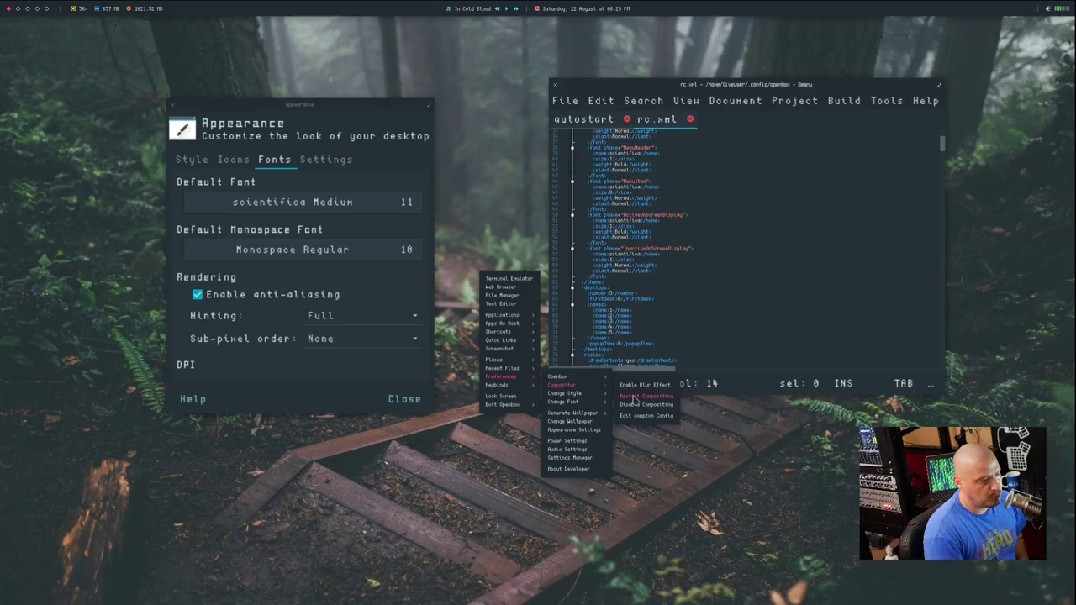
pyautogui.moveTo(560, 377)
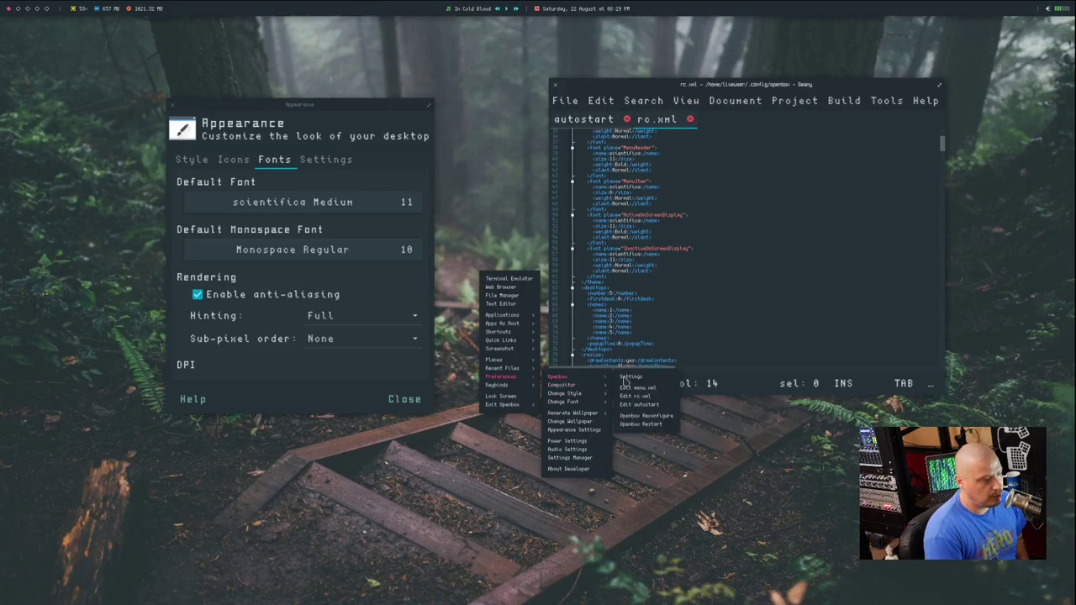
pyautogui.click(636, 425)
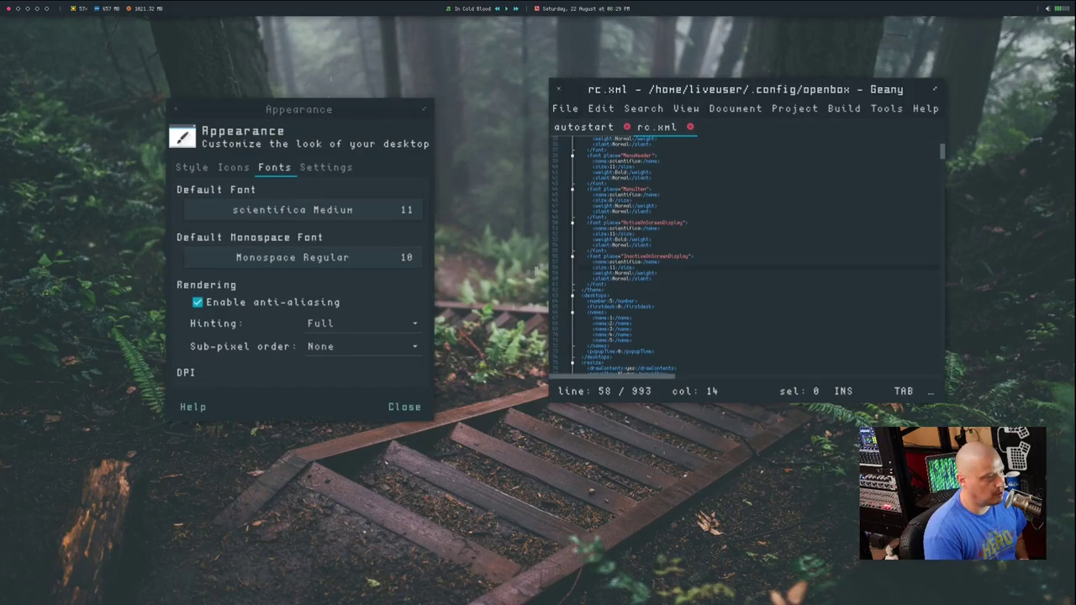
pyautogui.rightClick(484, 178)
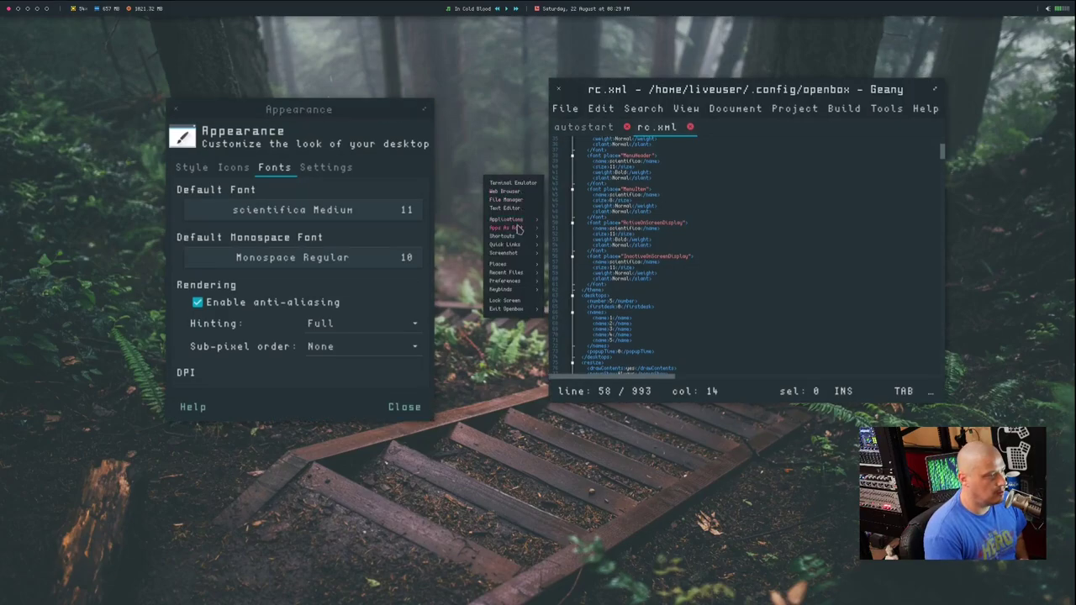
pyautogui.moveTo(518, 221)
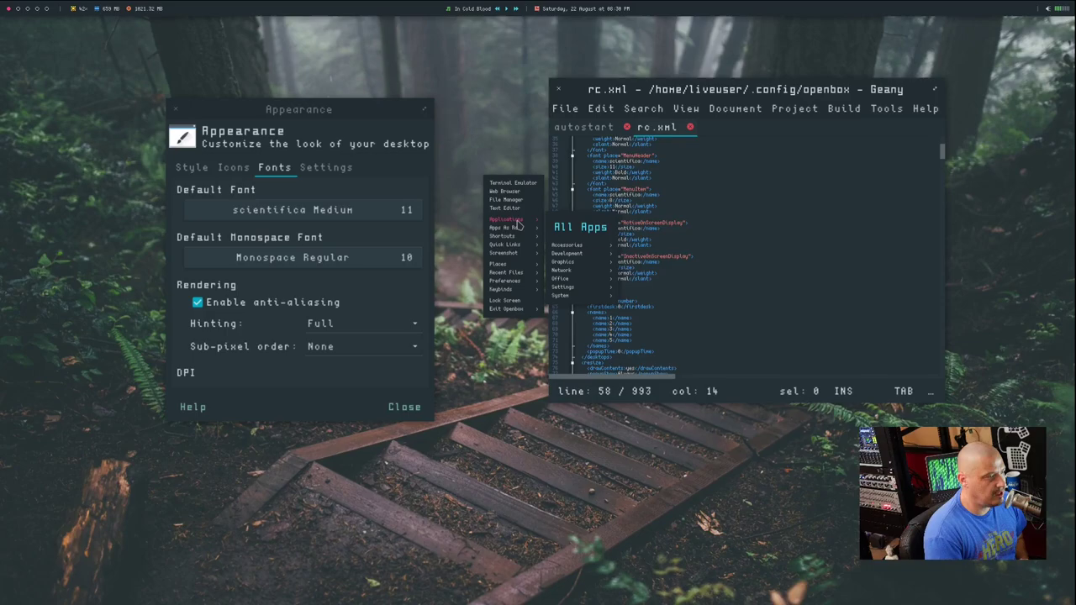
# Log out of the Openbox session, confirm the logout and log back in as liveuser.
pyautogui.rightClick(476, 202)
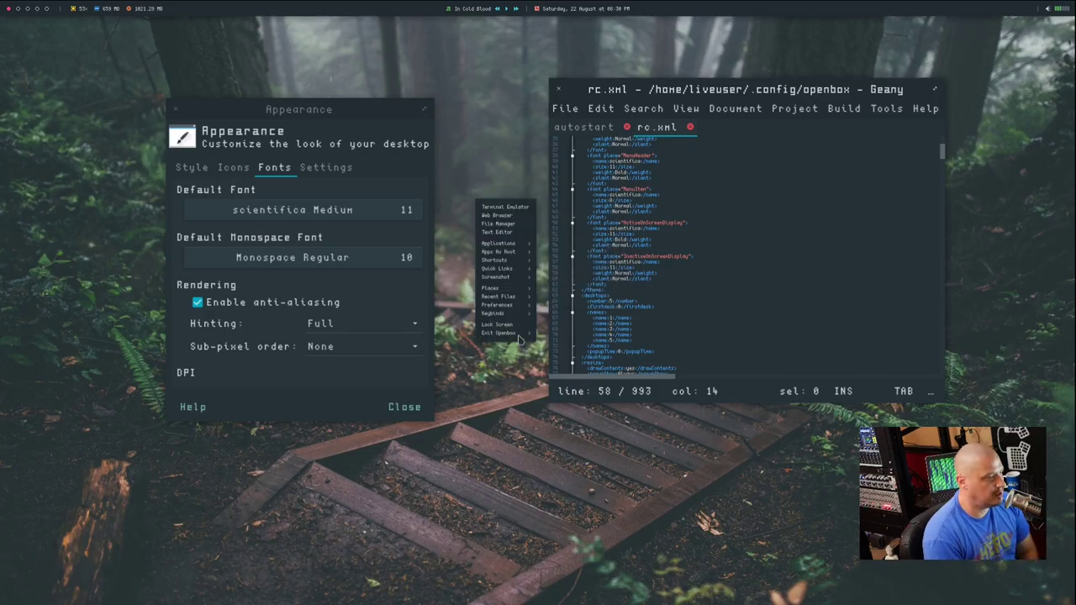
pyautogui.moveTo(521, 335)
pyautogui.click(557, 335)
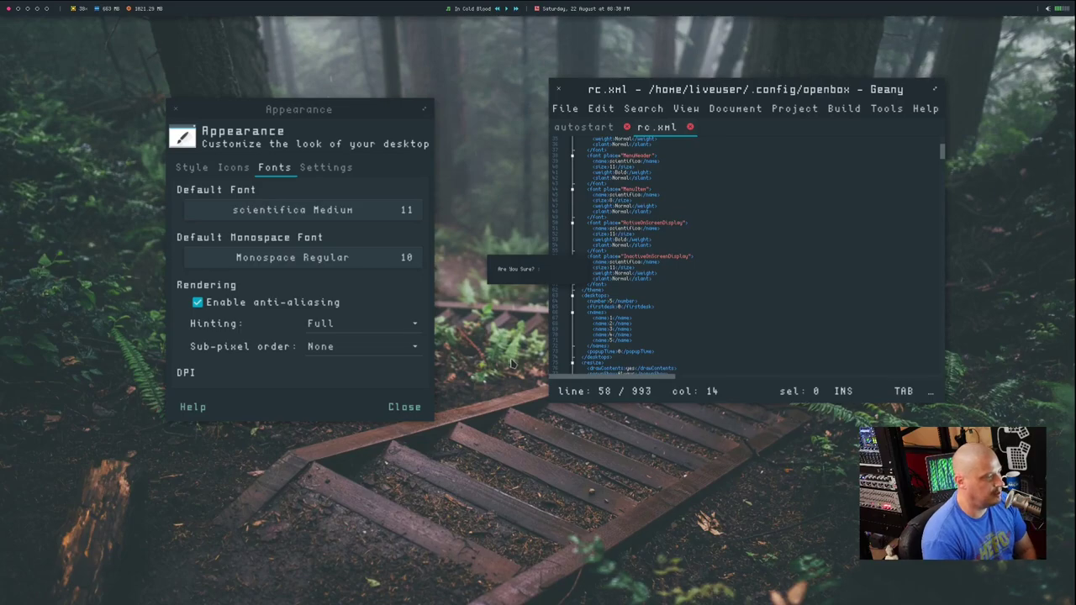
pyautogui.press('Return')
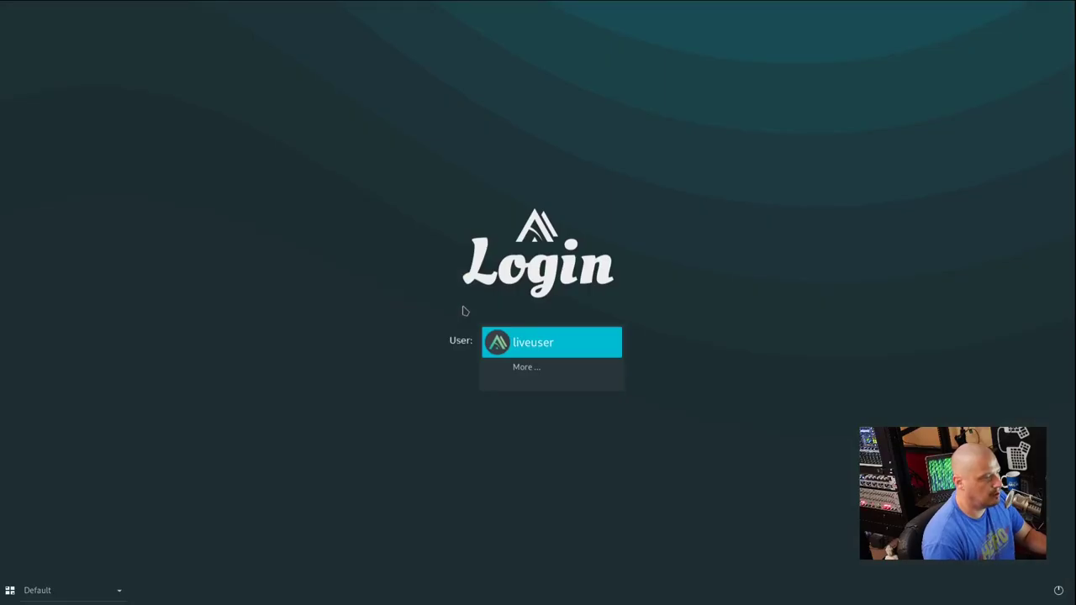
pyautogui.click(516, 341)
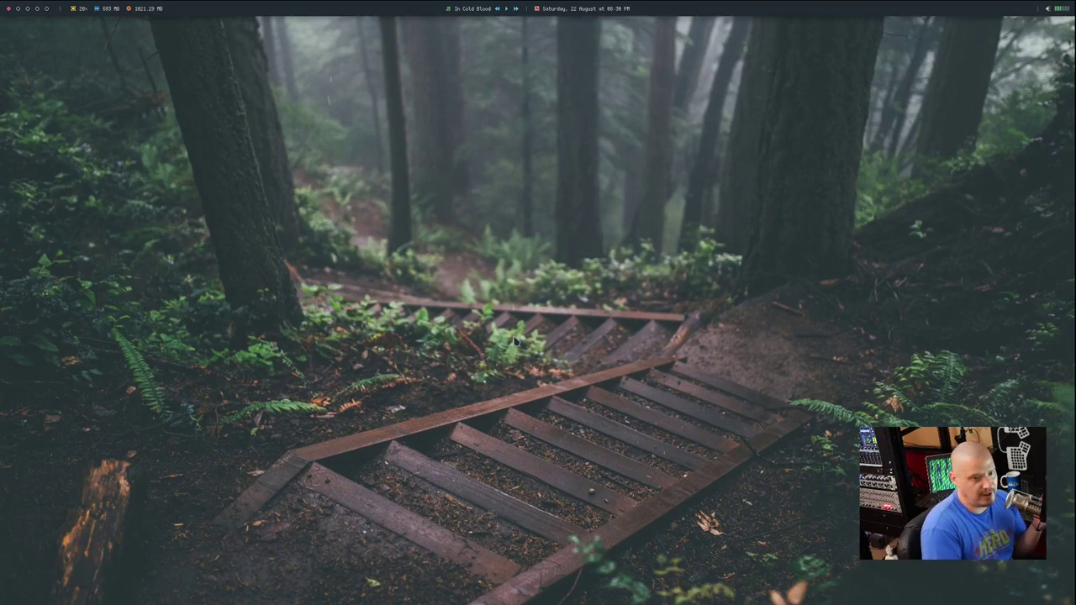
# Change the Openbox font to Sans Regular at size 14 through the desktop's font preferences.
pyautogui.rightClick(366, 207)
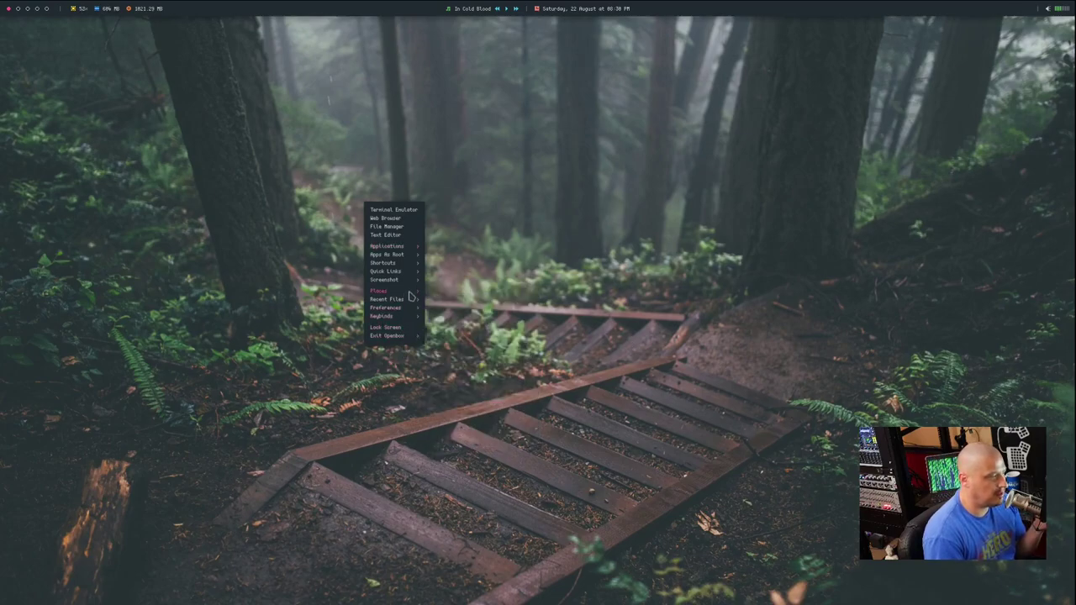
pyautogui.moveTo(411, 290)
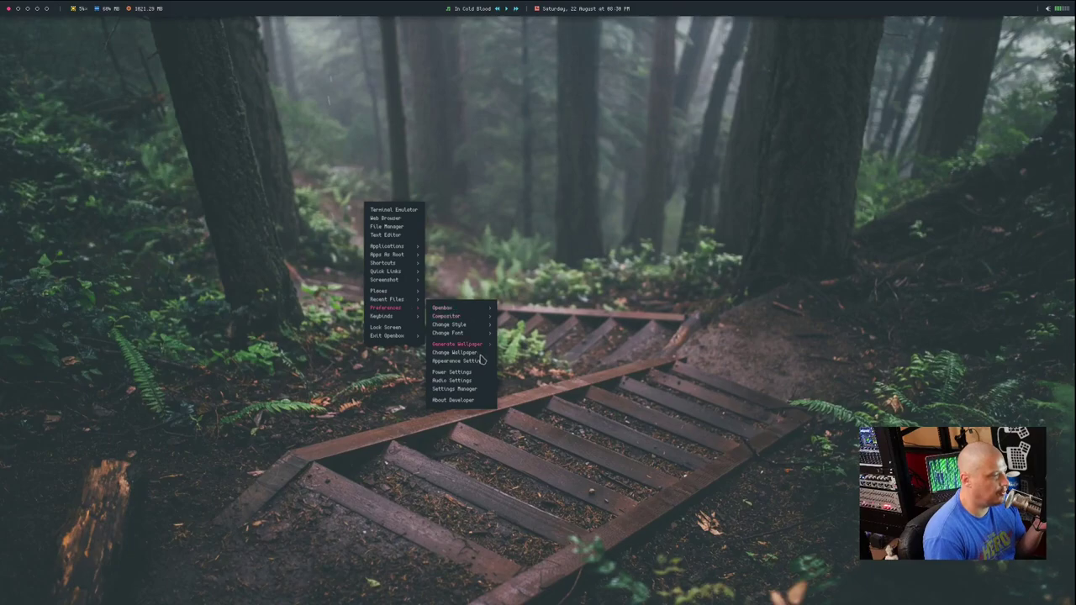
pyautogui.moveTo(479, 336)
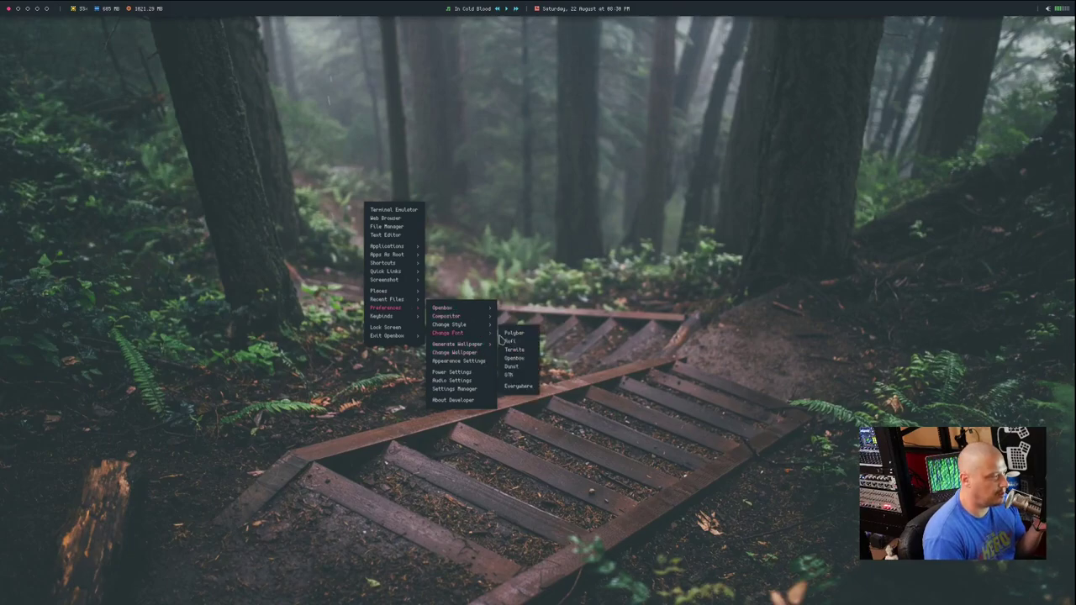
pyautogui.click(522, 361)
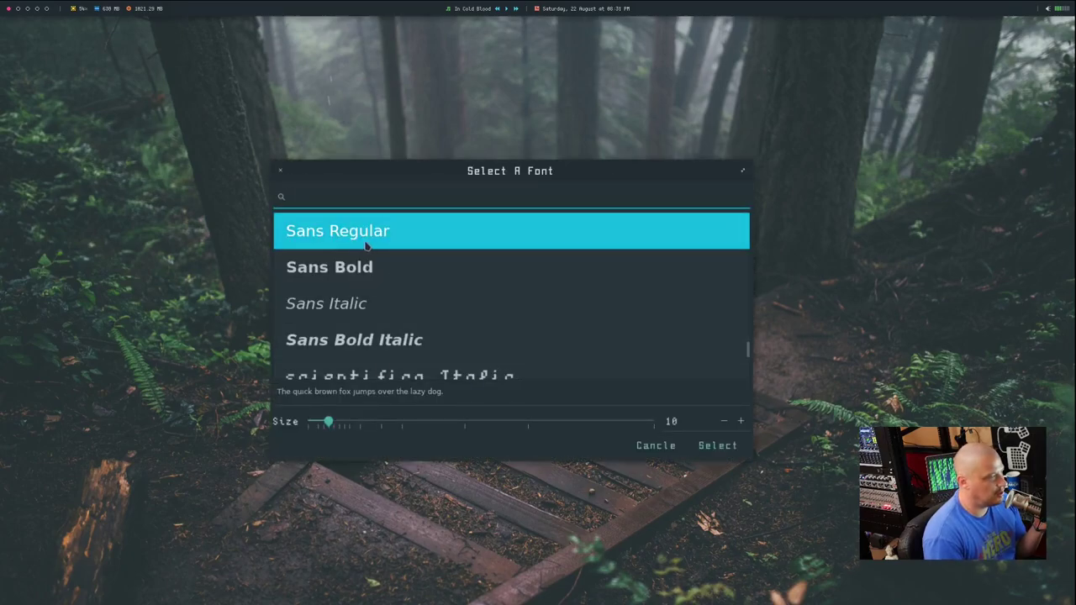
pyautogui.moveTo(328, 421); pyautogui.dragTo(348, 421)
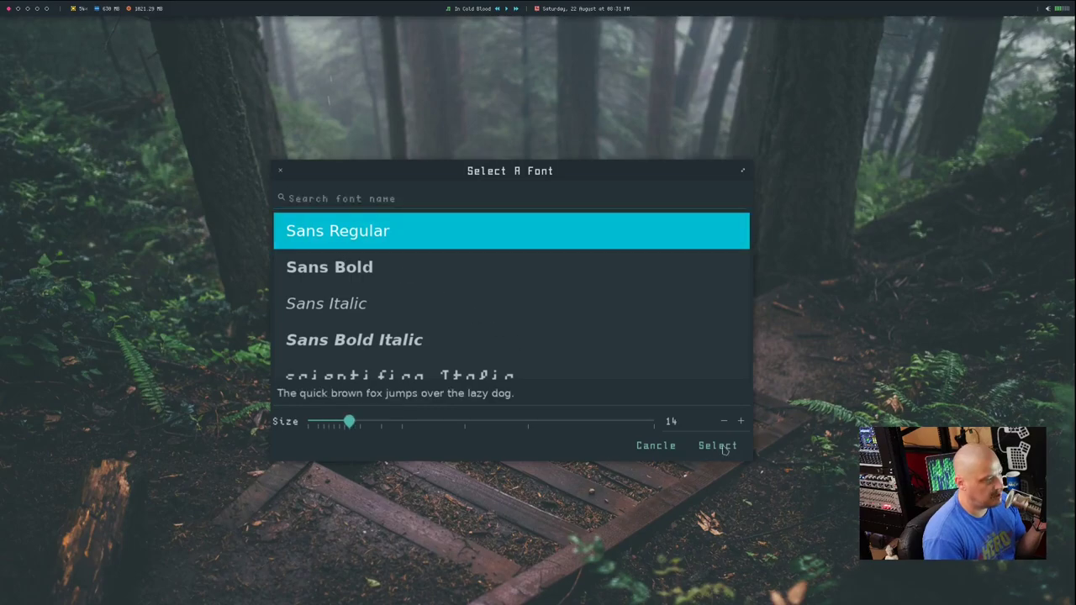
pyautogui.click(718, 446)
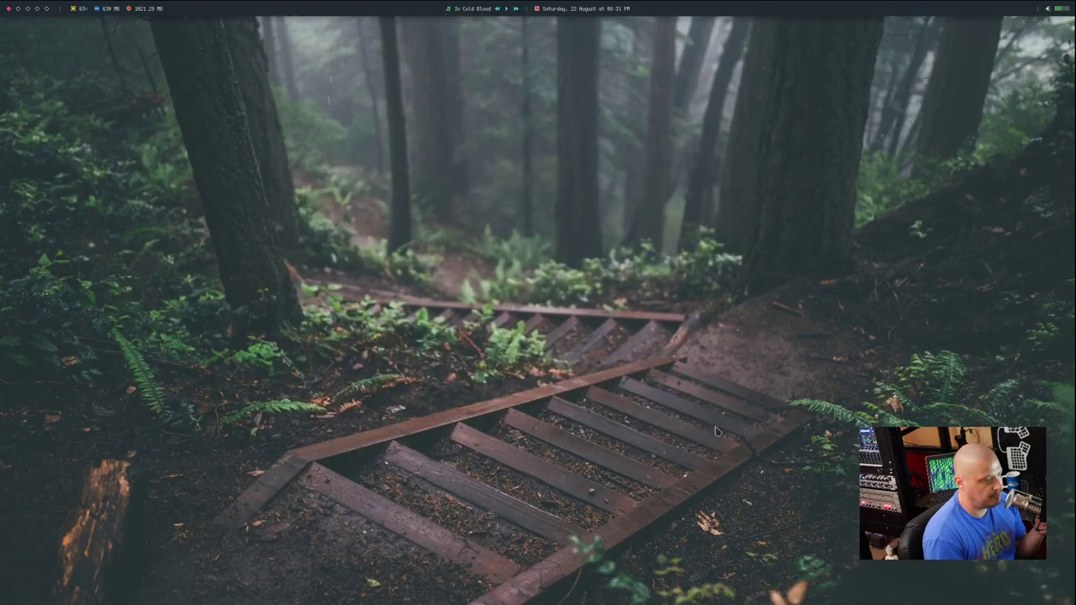
# Check the desktop menu's text and its Exit Openbox and Applications submenus after the Openbox font change.
pyautogui.rightClick(306, 146)
pyautogui.moveTo(379, 358)
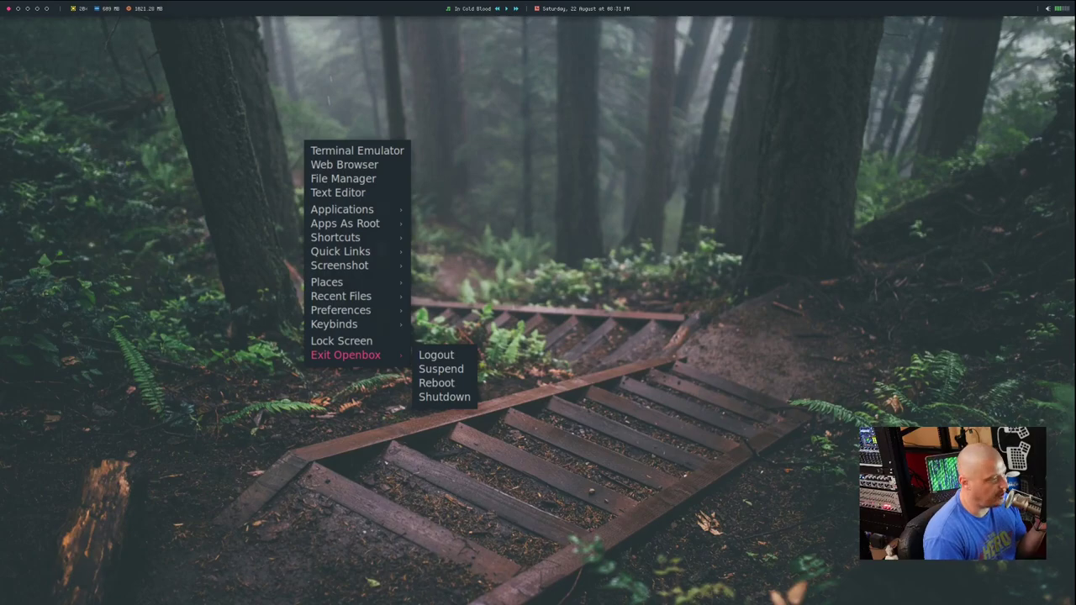
pyautogui.rightClick(285, 199)
pyautogui.moveTo(356, 275)
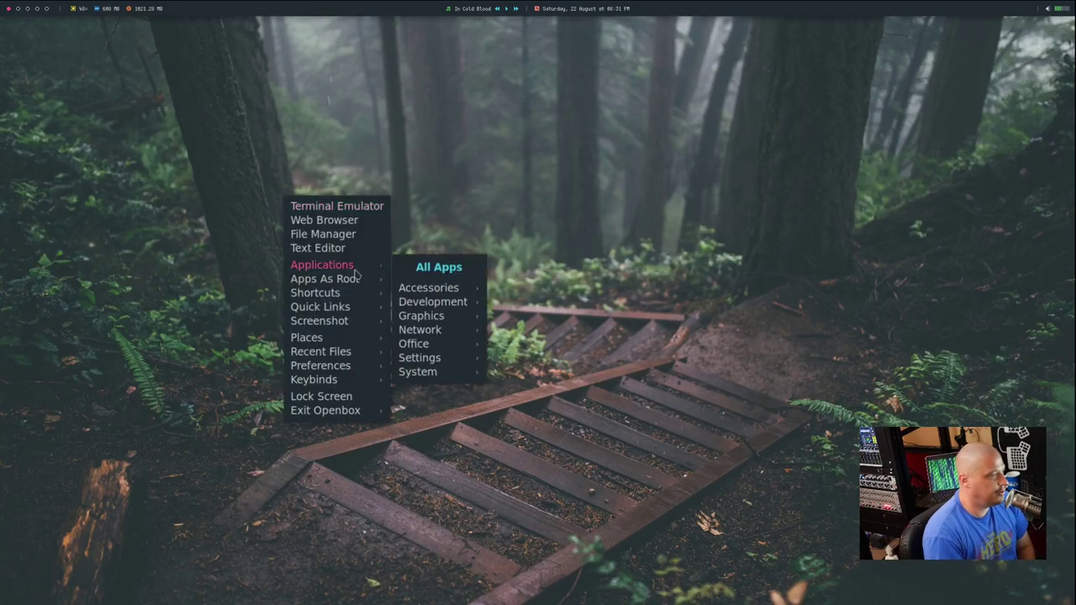
# Open the Documents folder from the desktop's Places and view the file manager's About information.
pyautogui.moveTo(360, 342)
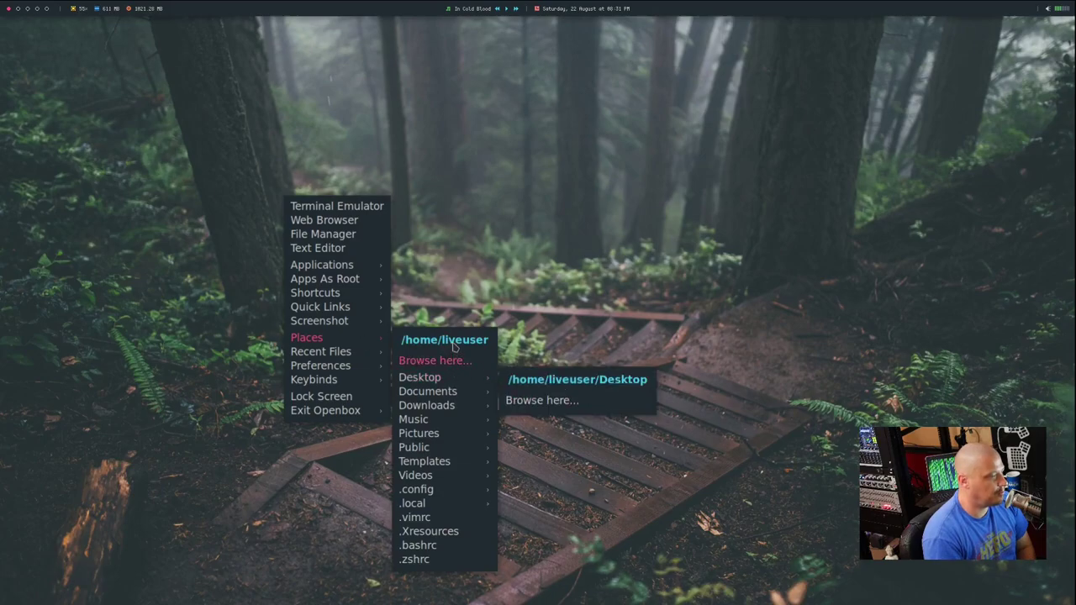
pyautogui.moveTo(460, 392)
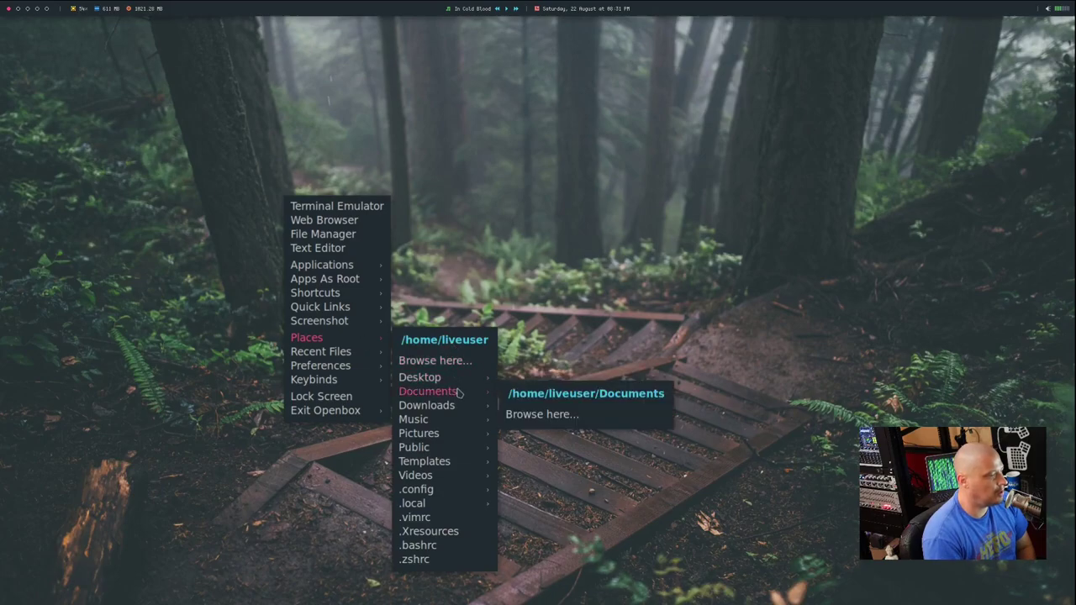
pyautogui.click(526, 416)
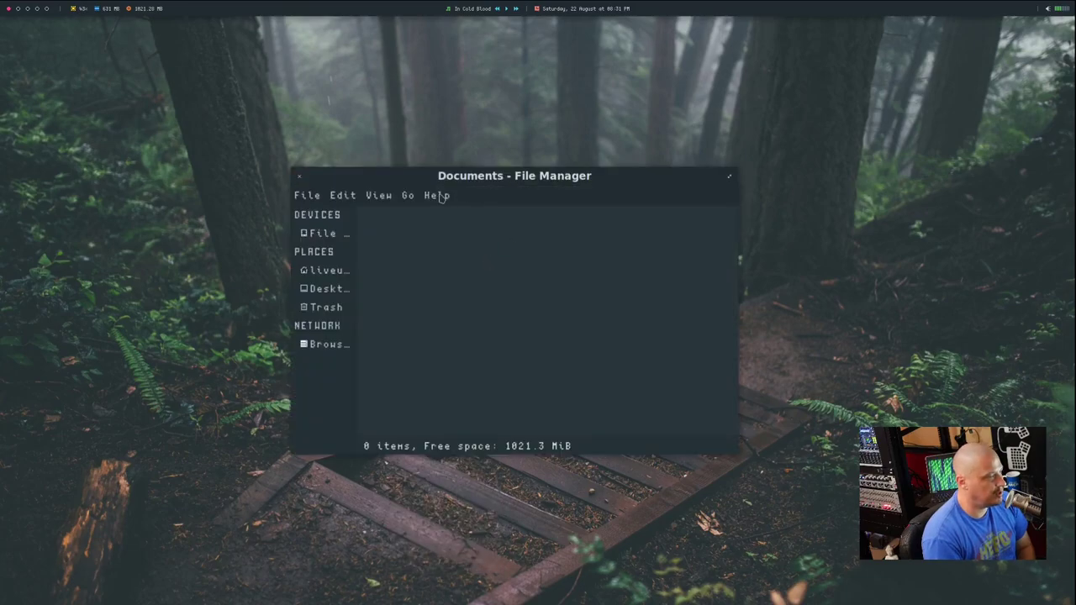
pyautogui.click(440, 197)
pyautogui.click(452, 235)
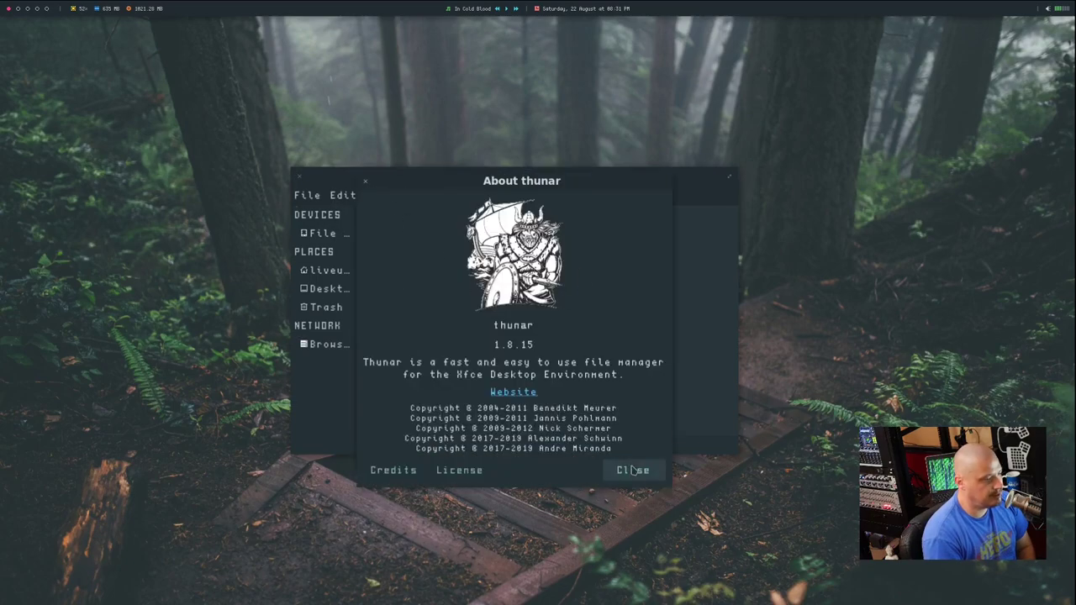
pyautogui.click(635, 470)
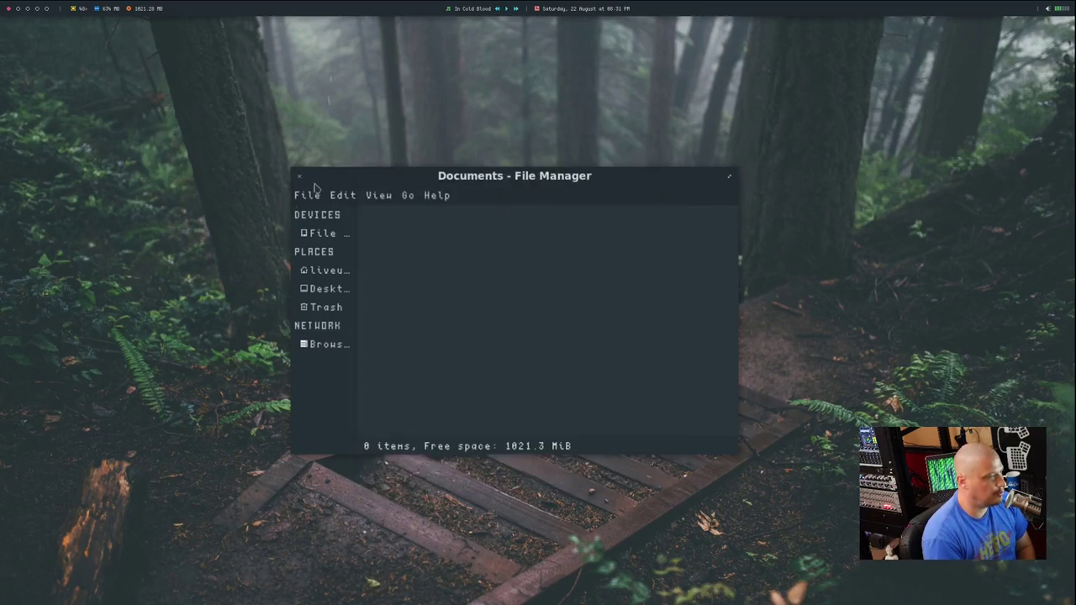
# Show the liveuser home folder and close the file manager.
pyautogui.click(323, 273)
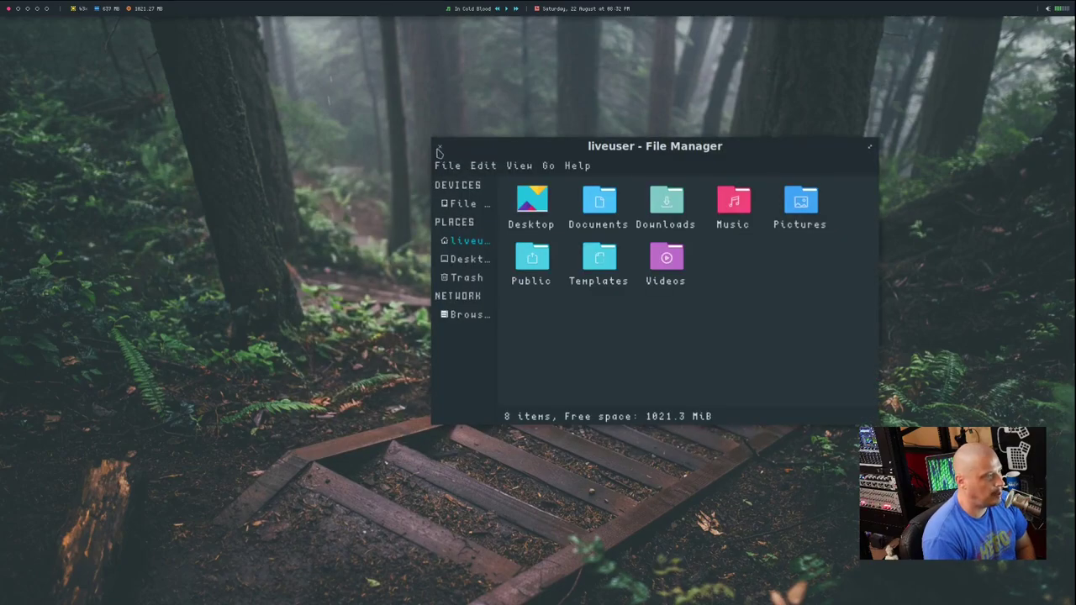
pyautogui.press('super+shift+c')
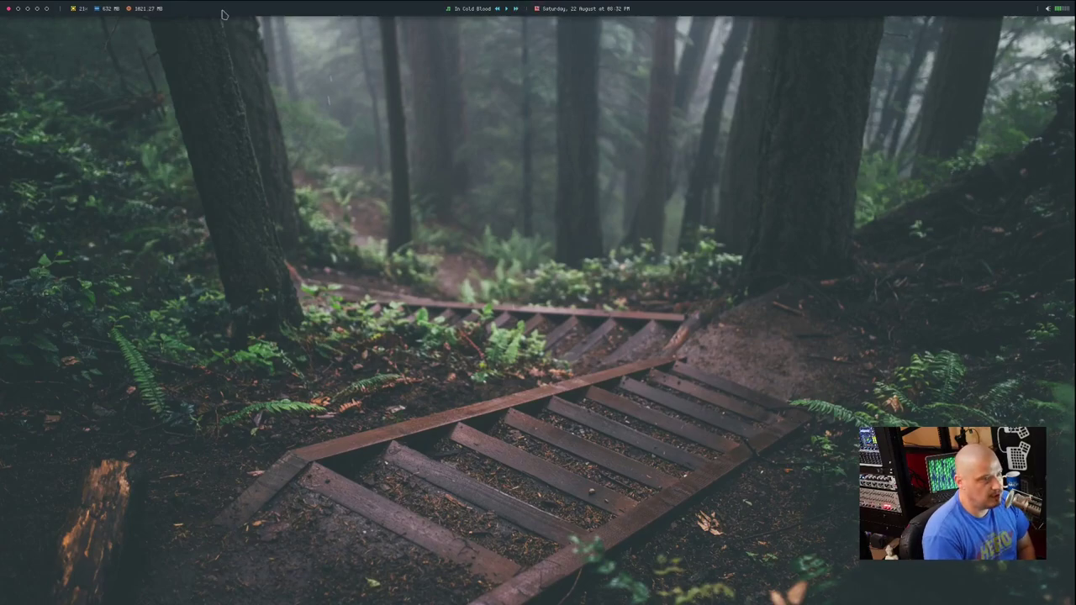
# Change the Polybar font to Sans Regular at a larger size through the desktop's font preferences.
pyautogui.rightClick(308, 120)
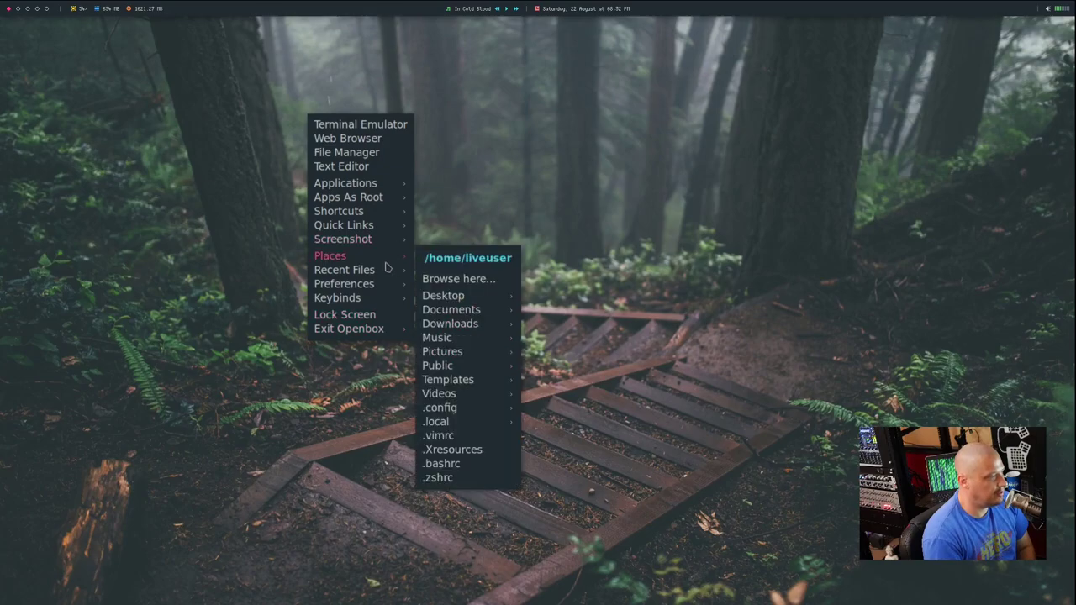
pyautogui.moveTo(387, 285)
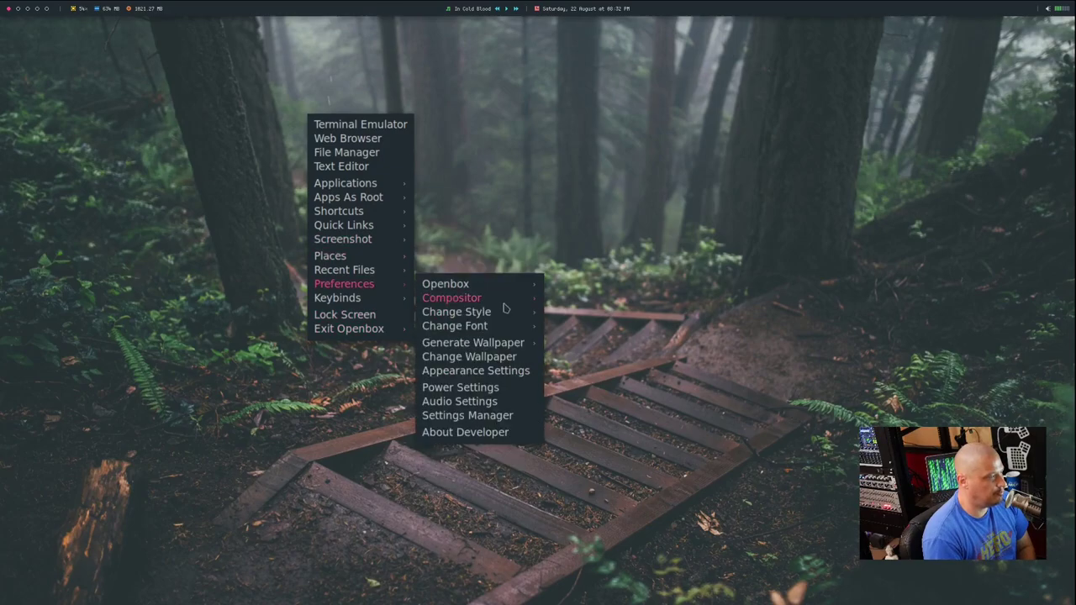
pyautogui.moveTo(505, 307)
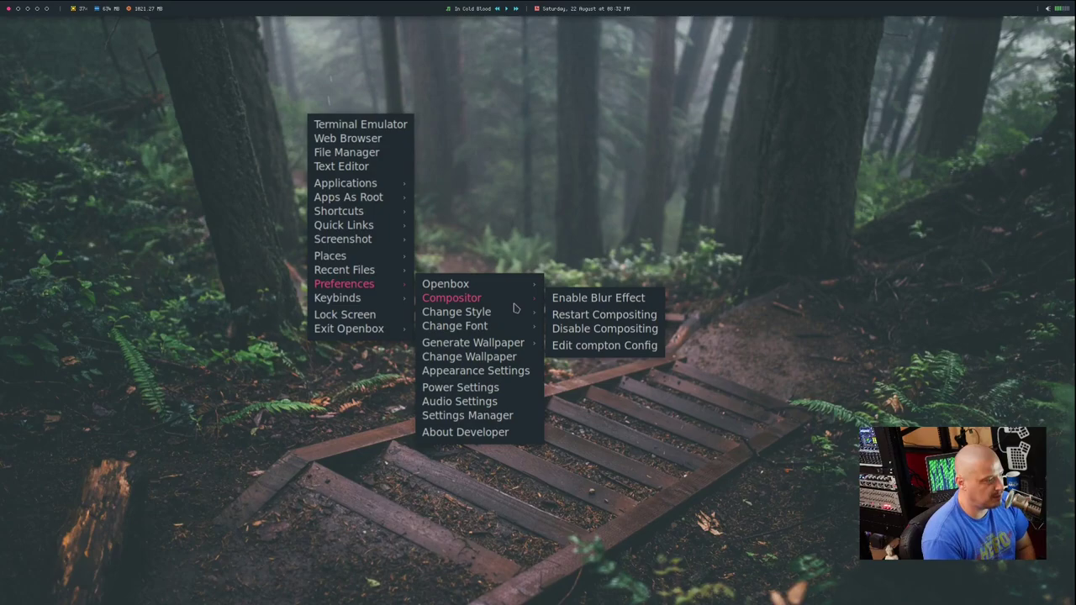
pyautogui.moveTo(516, 330)
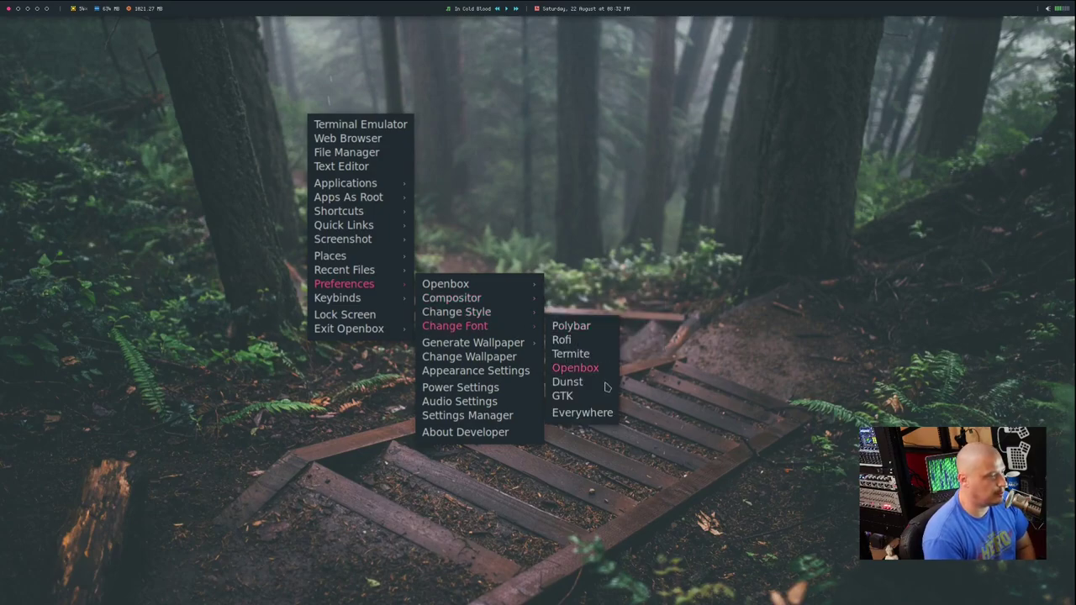
pyautogui.click(586, 333)
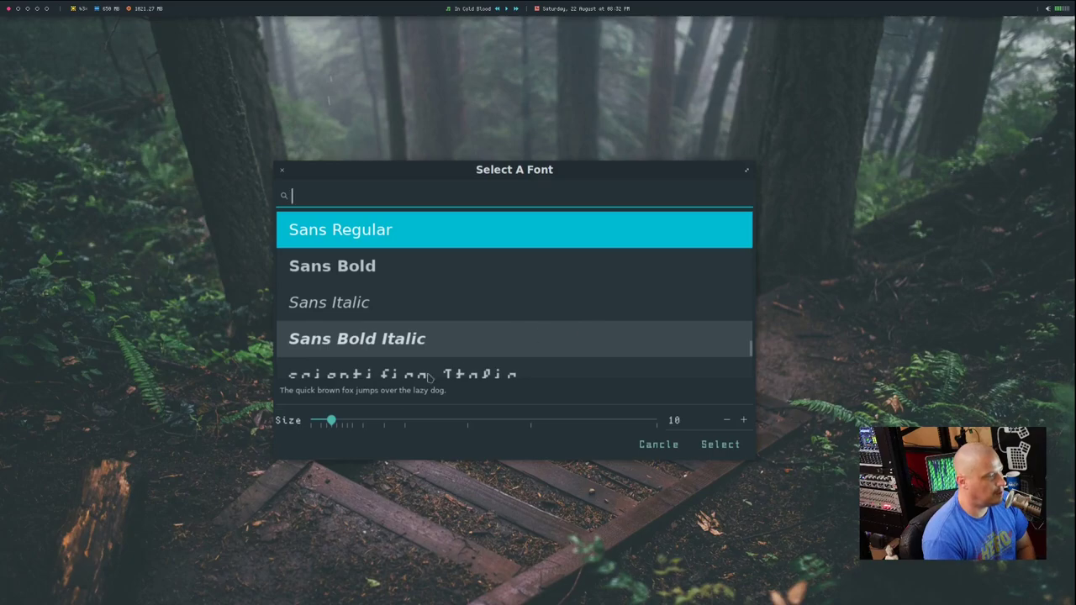
pyautogui.click(335, 423)
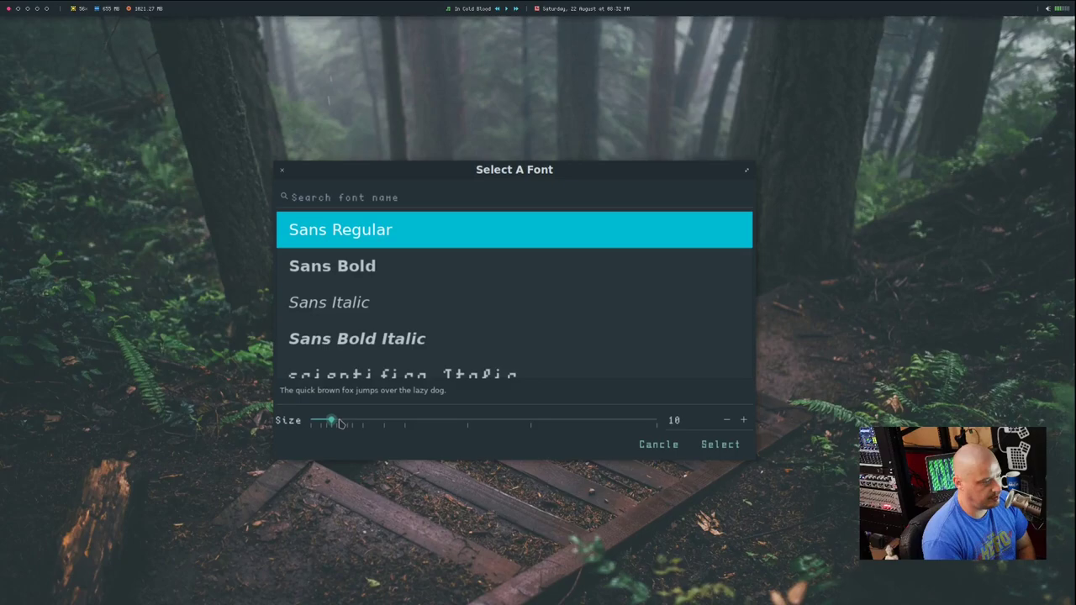
pyautogui.scroll(1, 343, 423)
pyautogui.scroll(3, 347, 423)
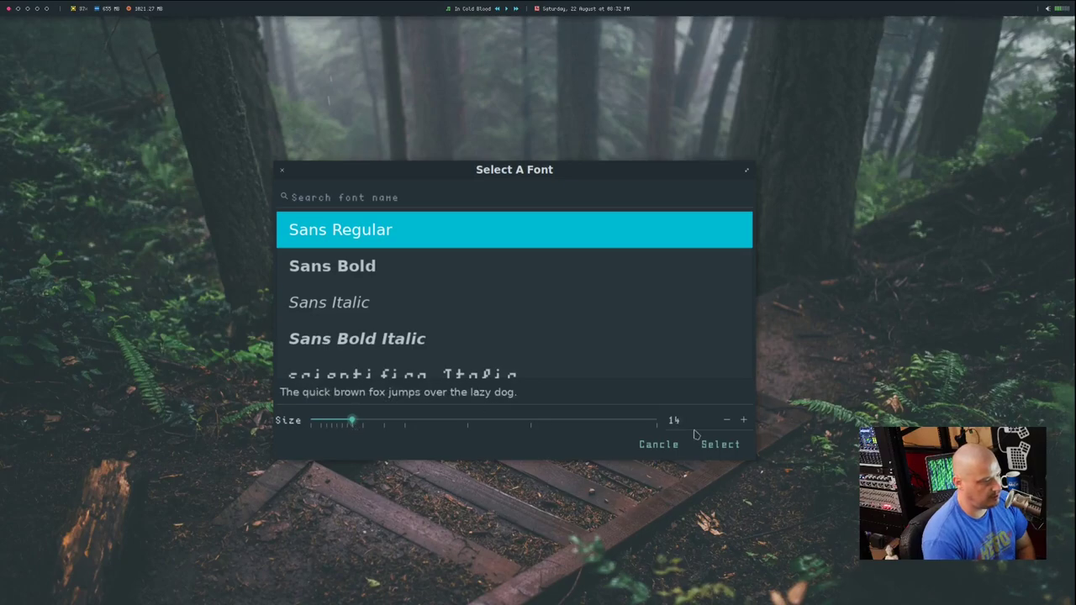
pyautogui.scroll(-3, 346, 423)
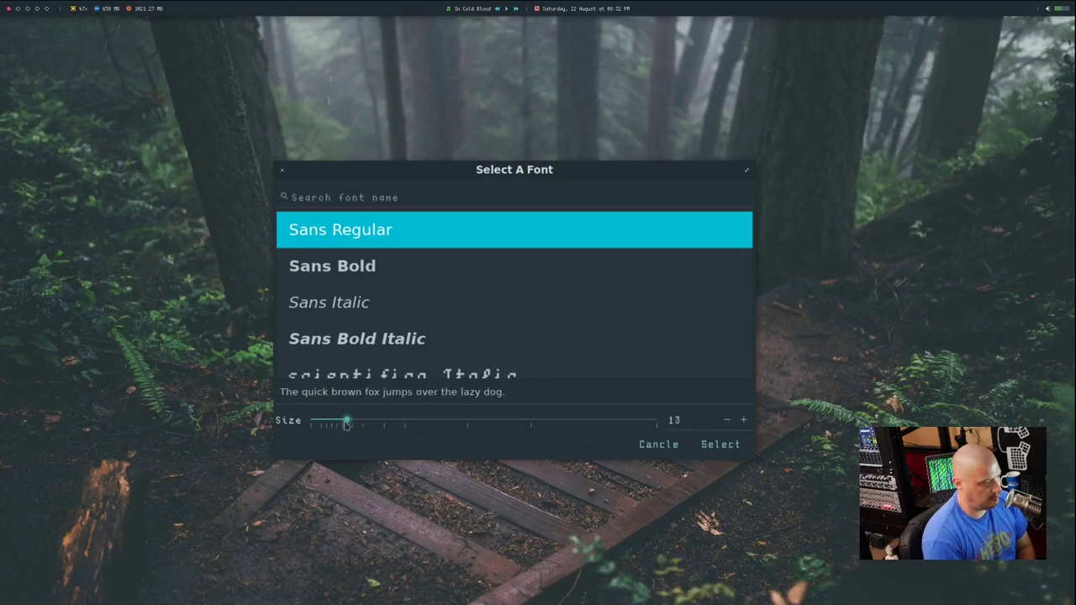
pyautogui.click(711, 446)
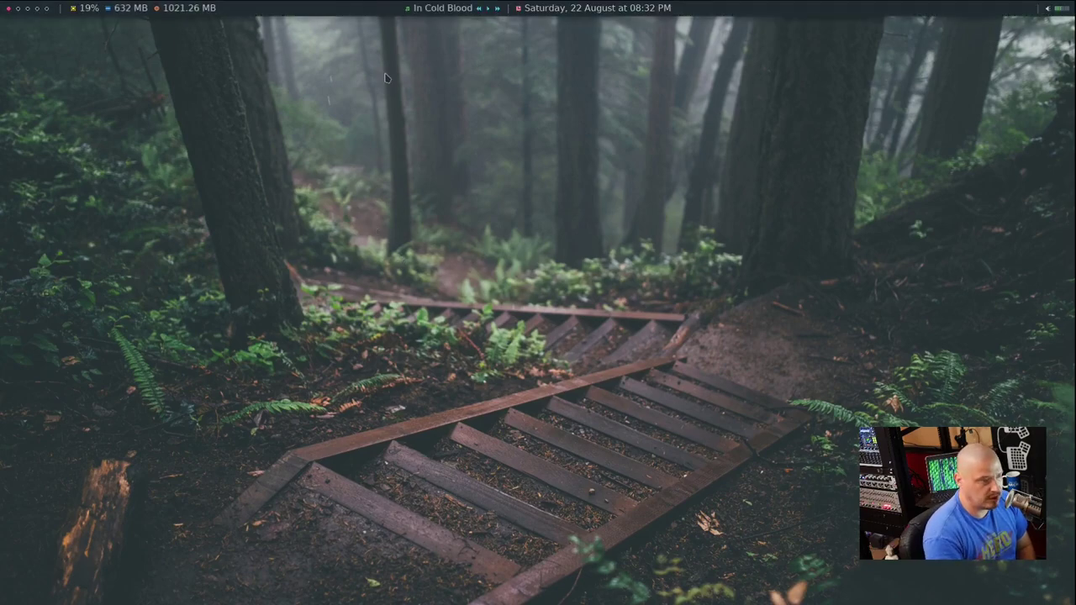
# Open the wallpaper picker from the desktop preferences, move its window aside, and browse the available wallpapers.
pyautogui.rightClick(373, 216)
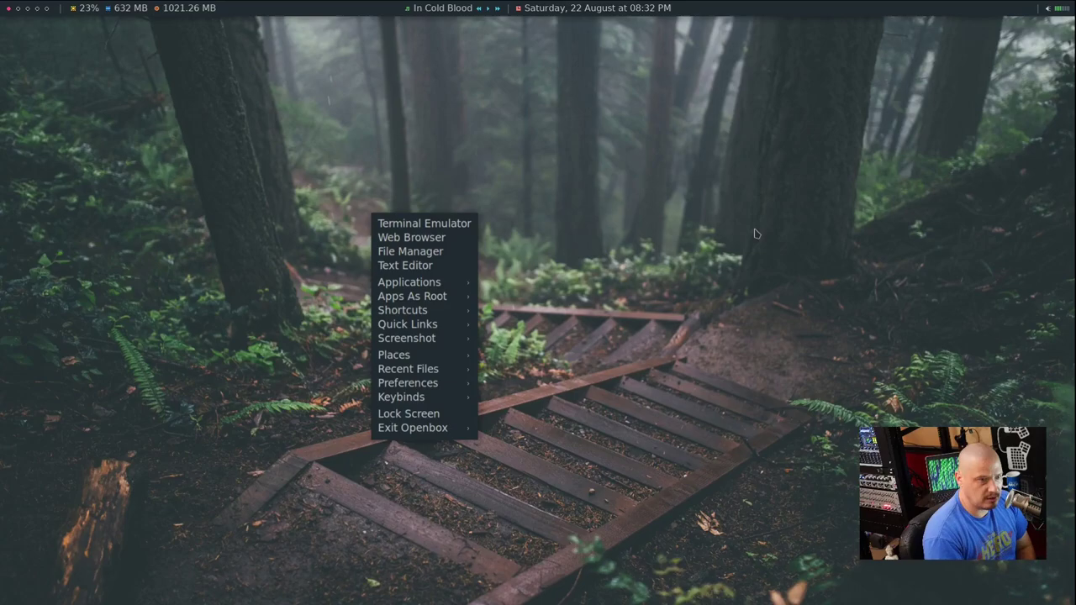
pyautogui.rightClick(429, 296)
pyautogui.moveTo(509, 467)
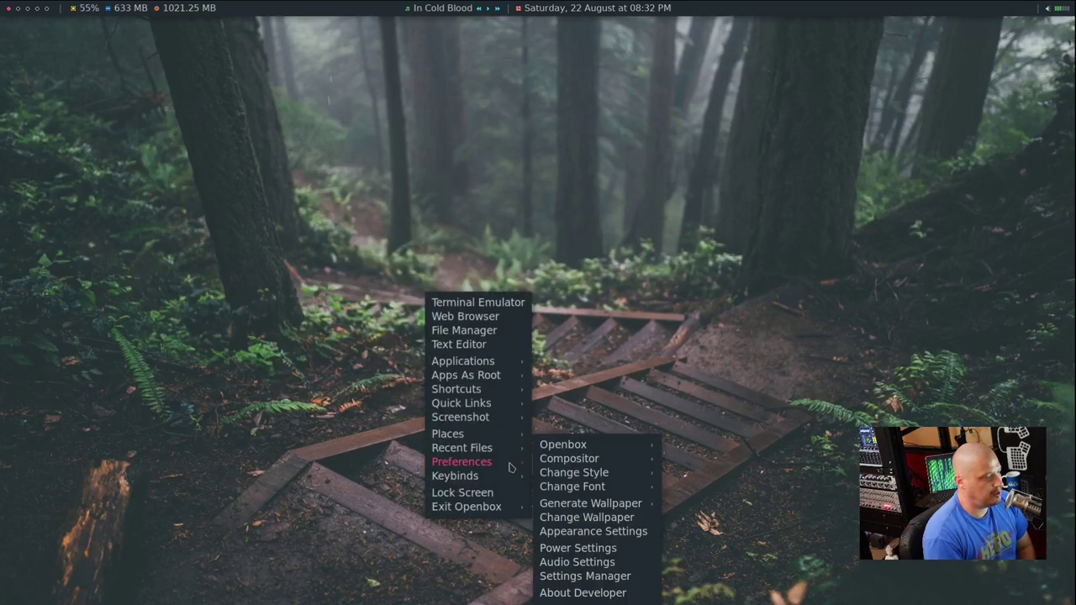
pyautogui.click(618, 523)
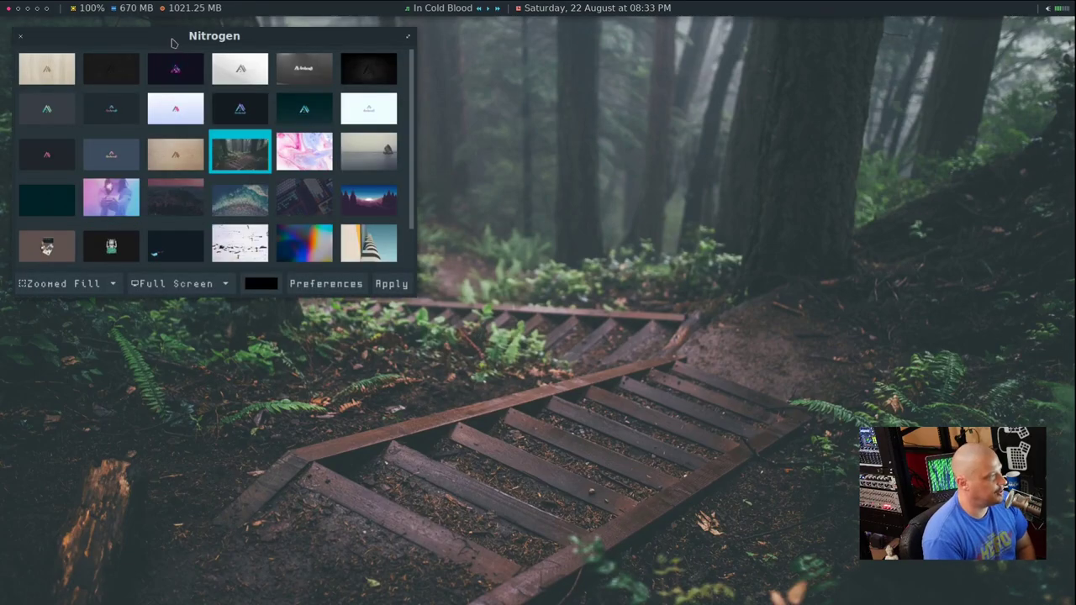
pyautogui.moveTo(175, 42); pyautogui.dragTo(852, 84)
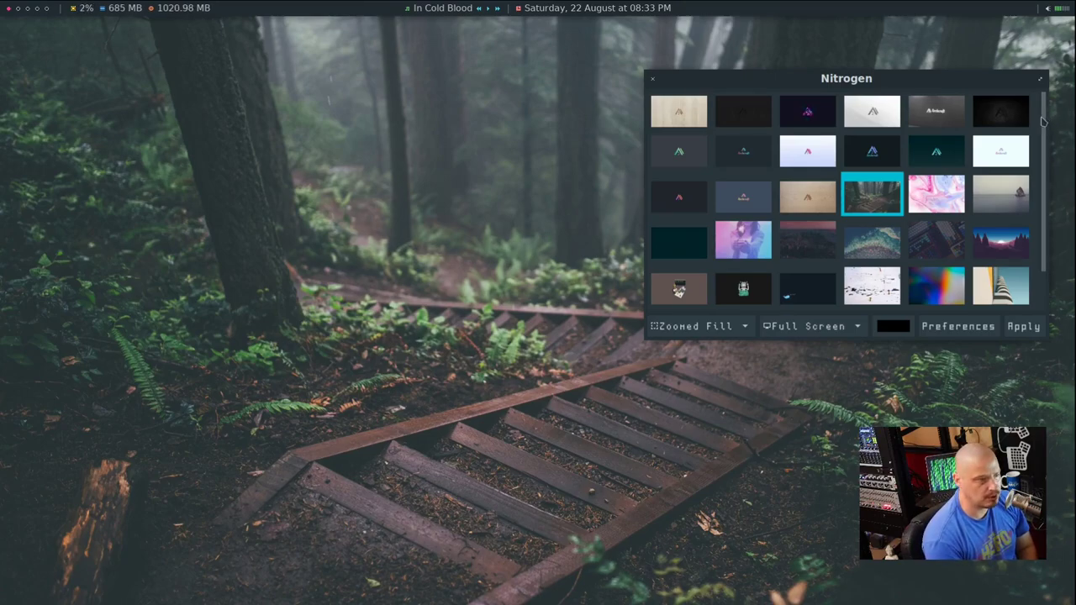
pyautogui.click(1044, 148)
pyautogui.scroll(-1, 1048, 227)
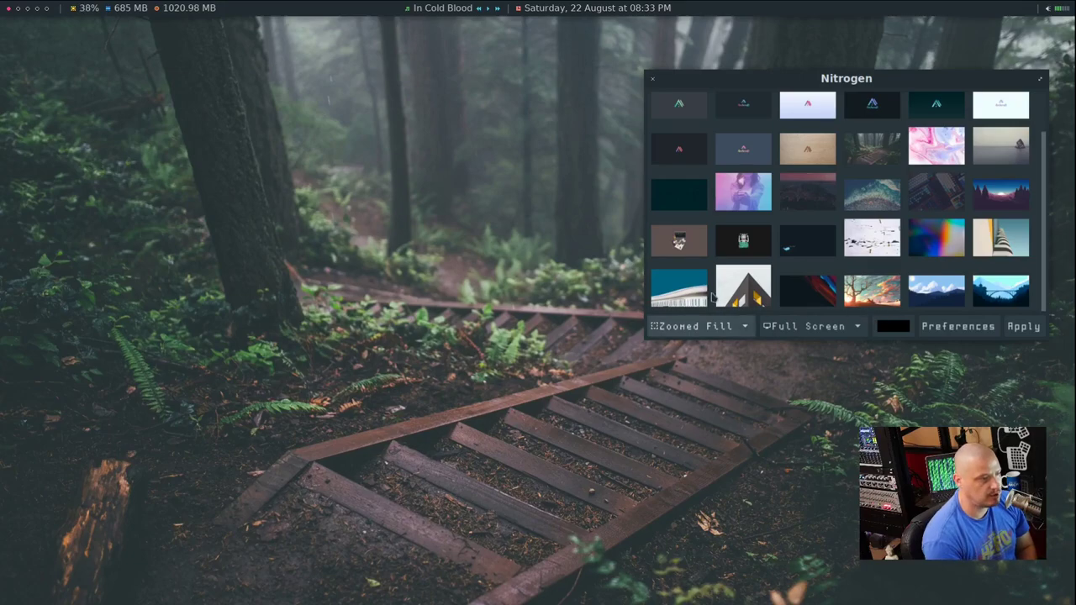
pyautogui.scroll(1, 728, 297)
pyautogui.scroll(1, 729, 298)
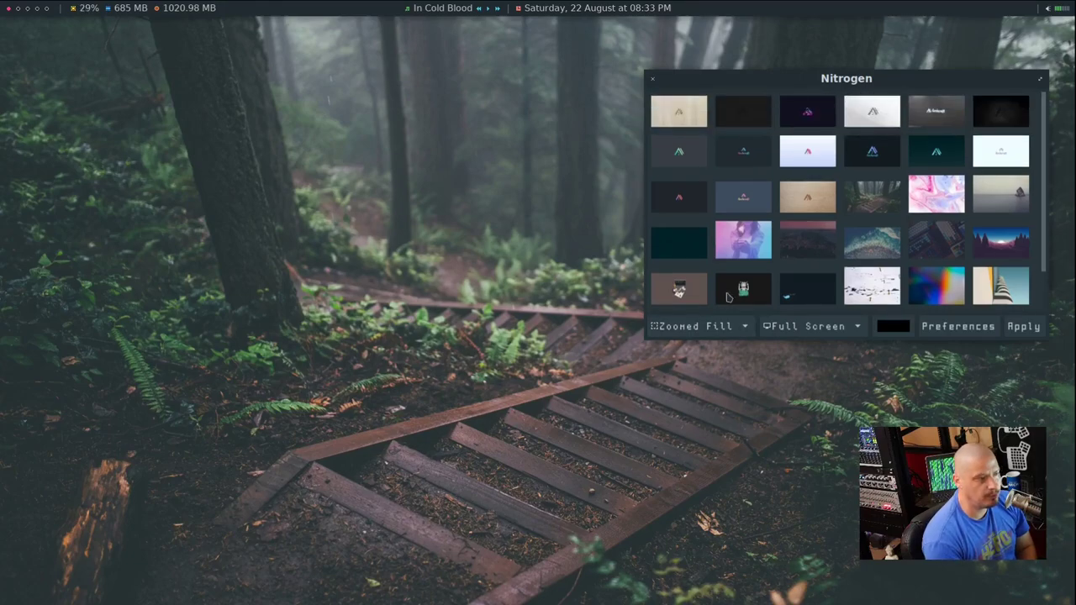
# Apply the dark Archcraft wallpaper with the small pink-to-cyan logo after trying the large-logo one, and close the wallpaper picker.
pyautogui.click(859, 156)
pyautogui.click(1023, 327)
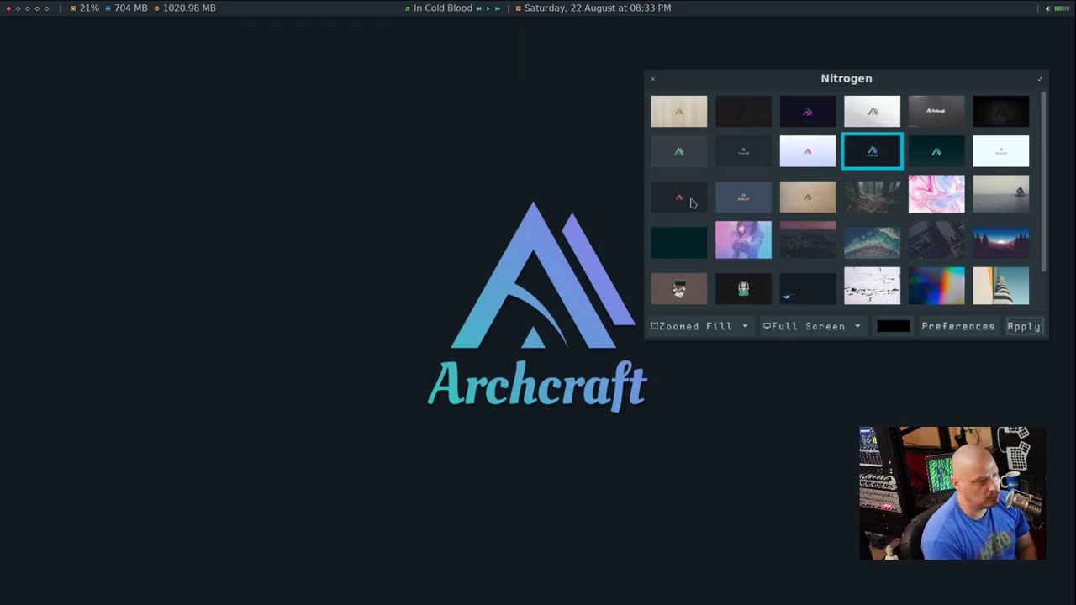
pyautogui.click(743, 152)
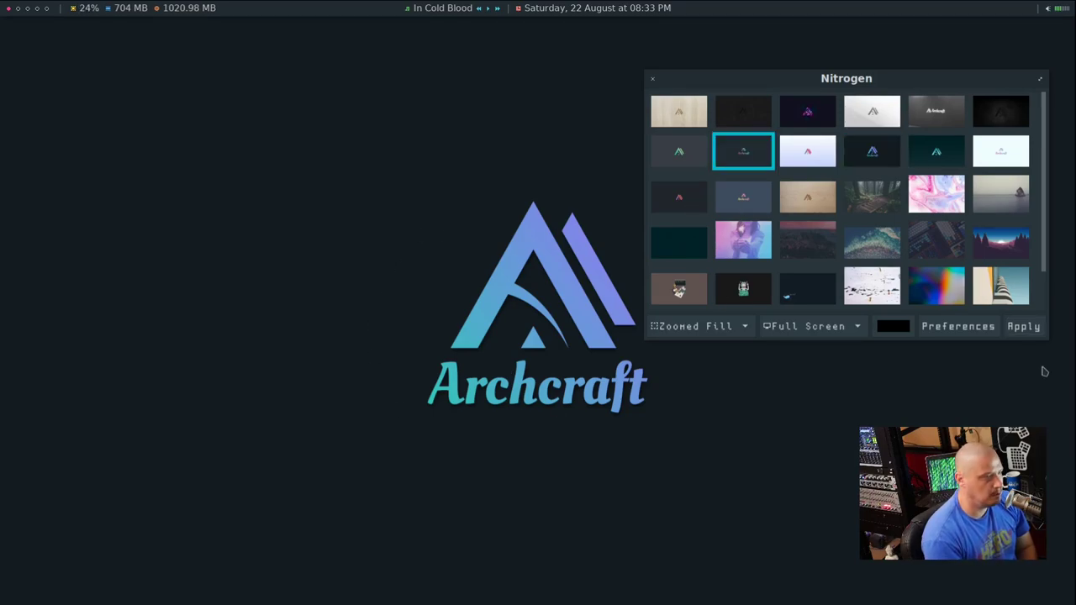
pyautogui.click(1021, 328)
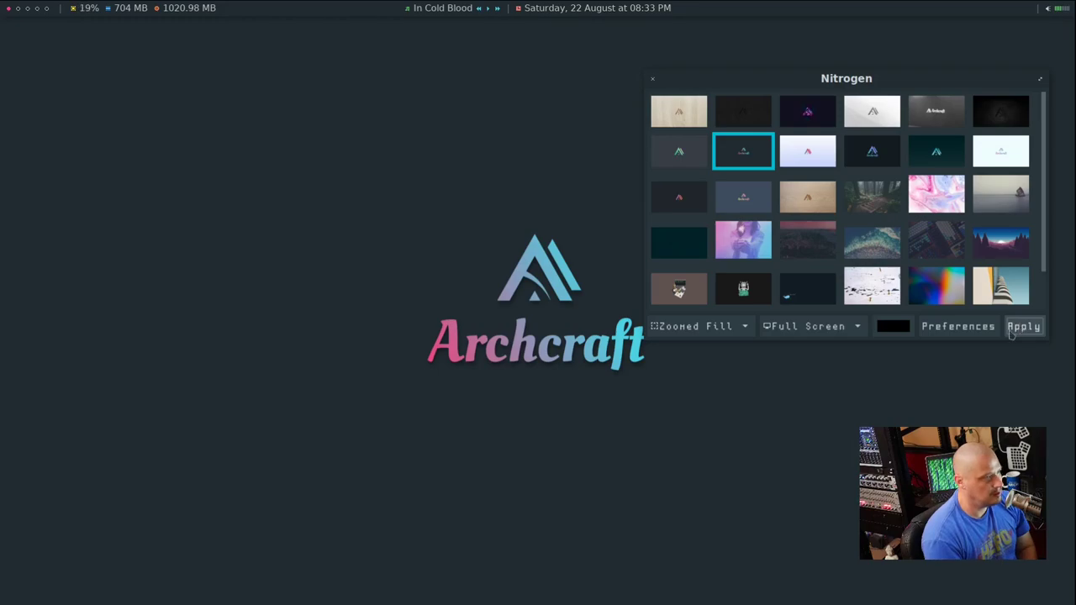
pyautogui.scroll(-1, 839, 237)
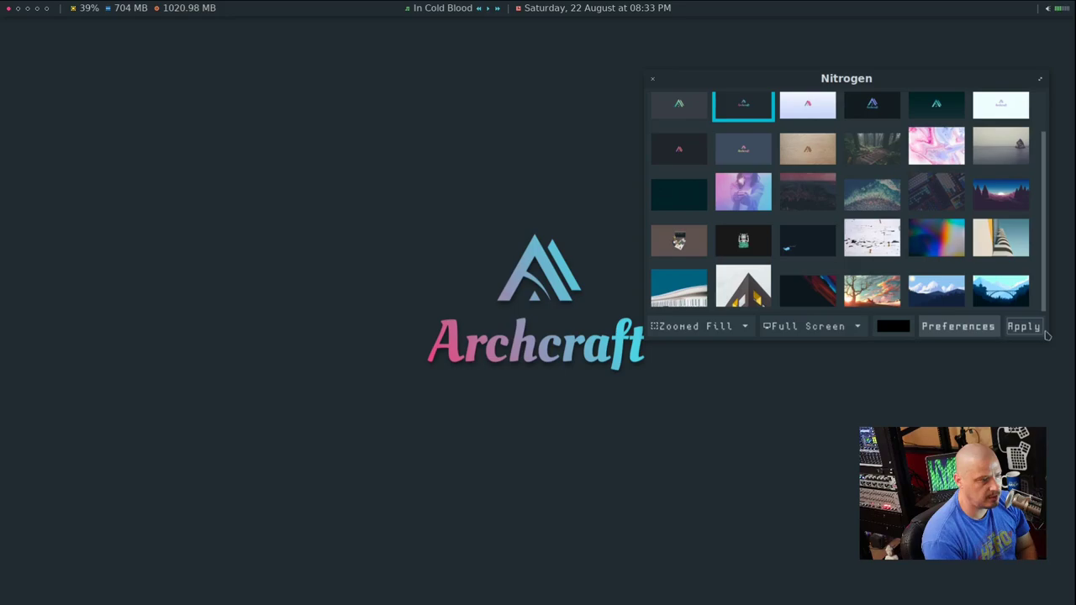
pyautogui.click(651, 82)
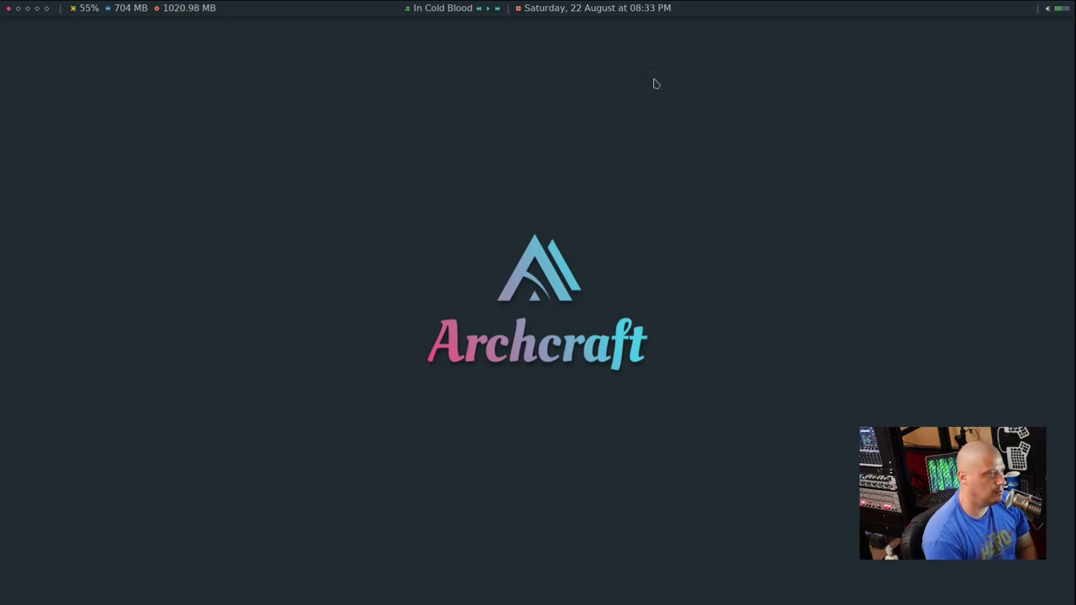
# Log out of the Openbox session and confirm the logout.
pyautogui.rightClick(358, 234)
pyautogui.moveTo(450, 455)
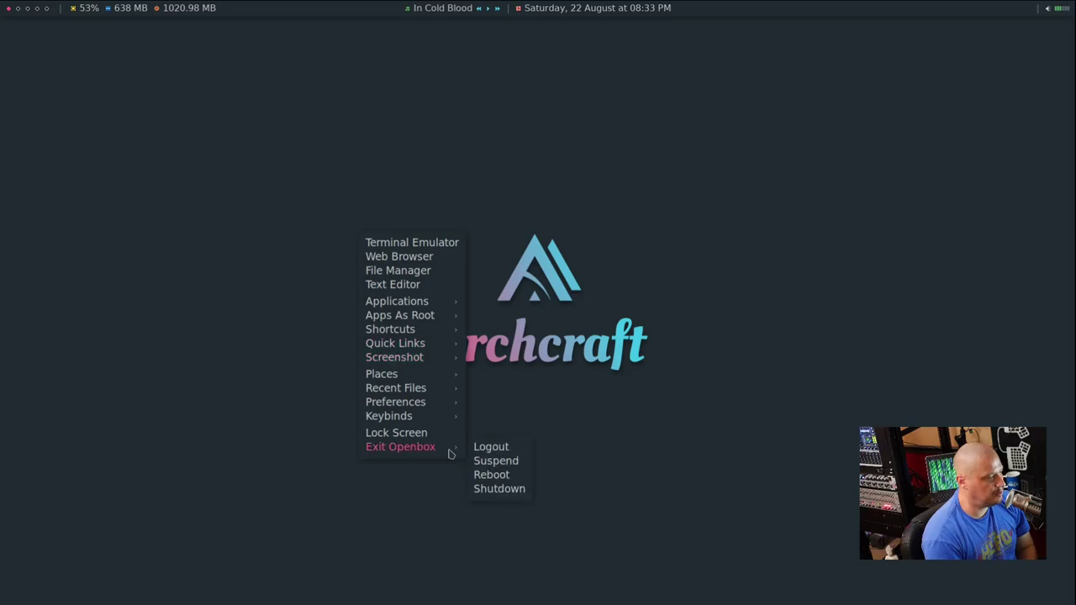
pyautogui.click(492, 448)
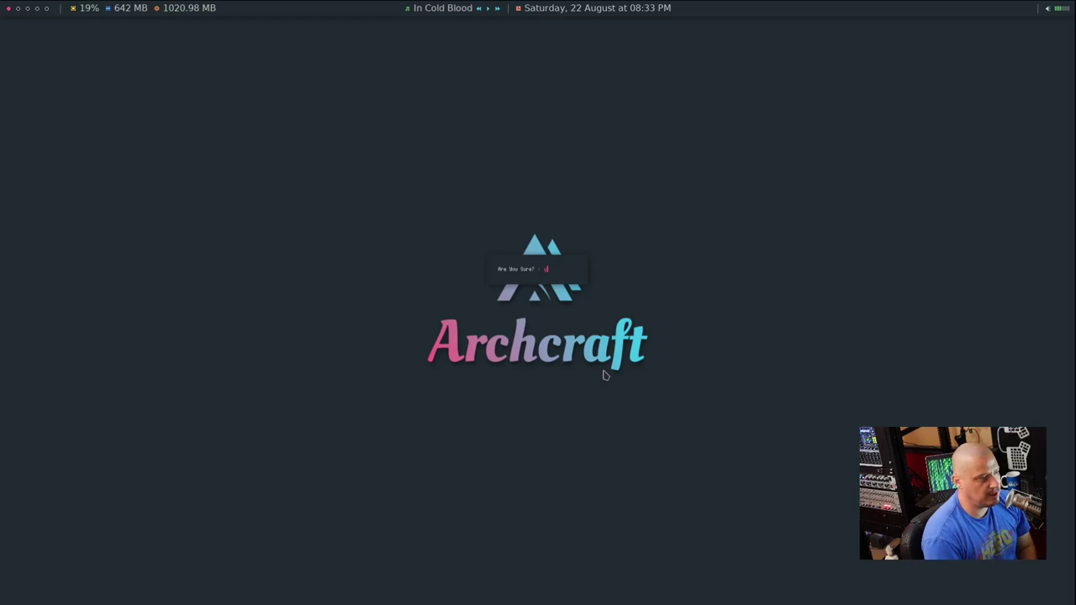
pyautogui.press('Return')
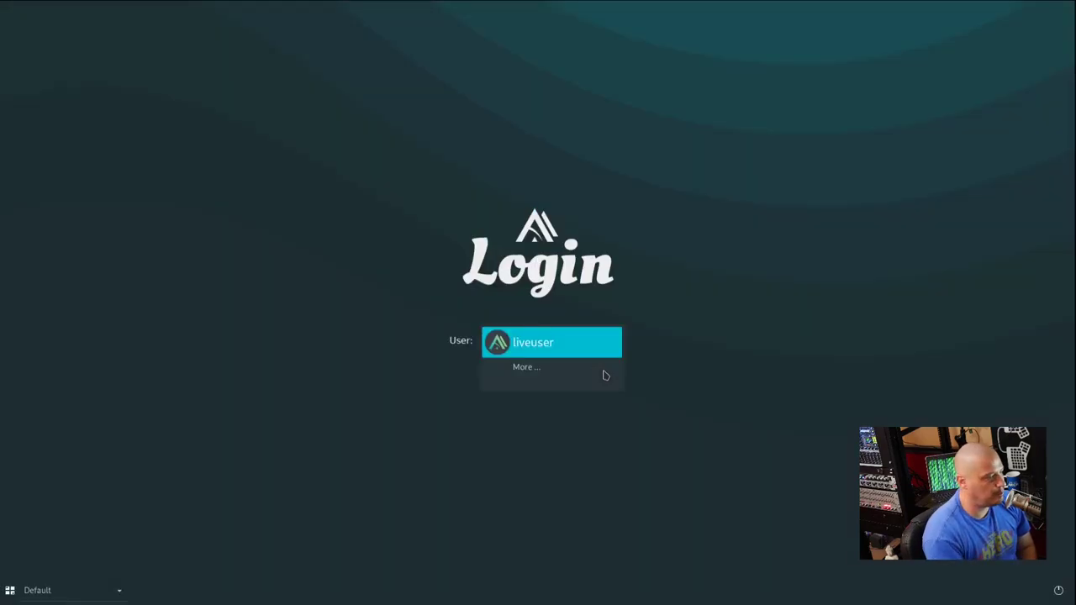
# Log in as liveuser with the bspwm session selected, entering the account password.
pyautogui.click(581, 353)
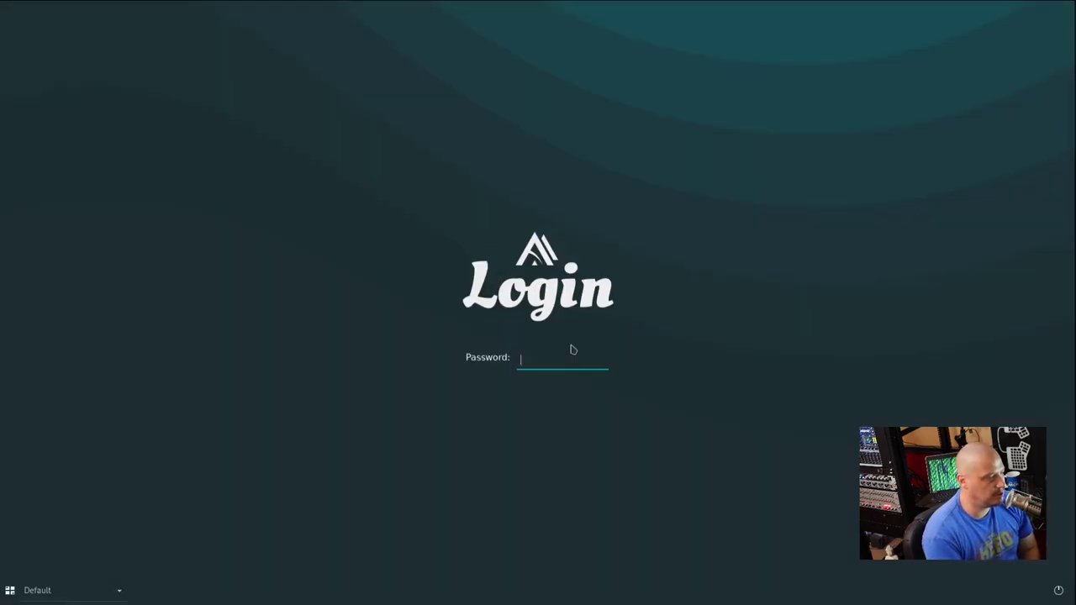
pyautogui.click(118, 591)
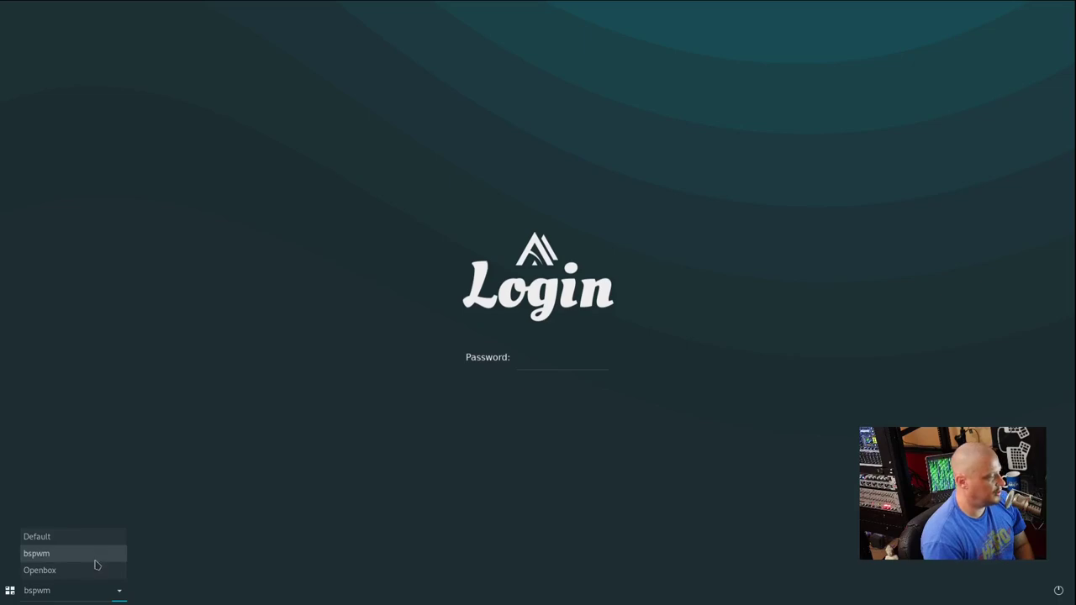
pyautogui.click(95, 556)
pyautogui.click(547, 361)
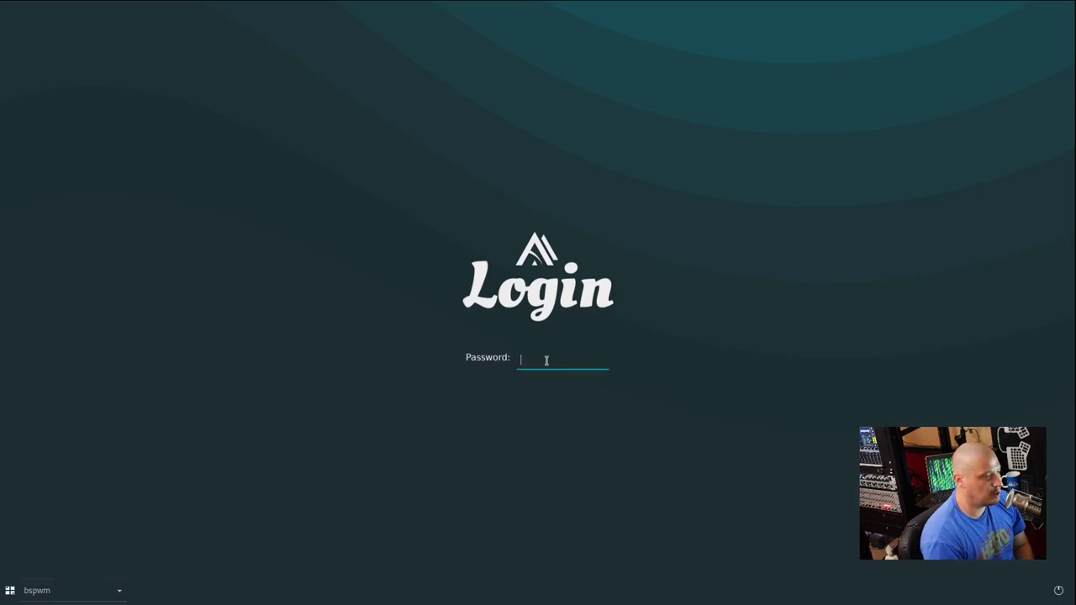
pyautogui.write('••••••')
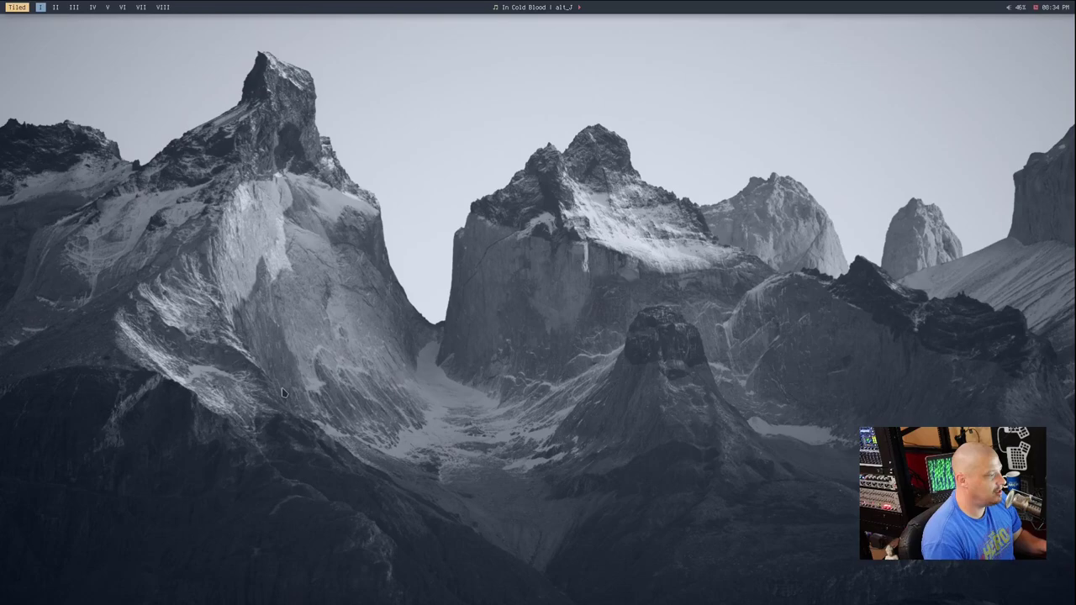
# Open a terminal, list the home folder with ls and la -la, and try running xprop.
pyautogui.press('super+Return')
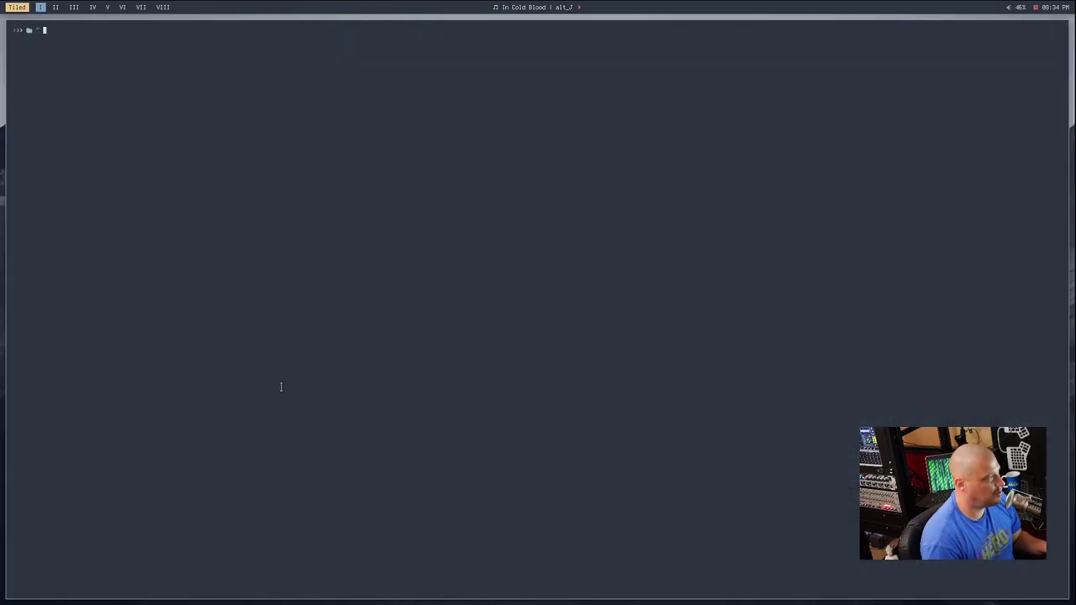
pyautogui.write('ls')
pyautogui.press('Return')
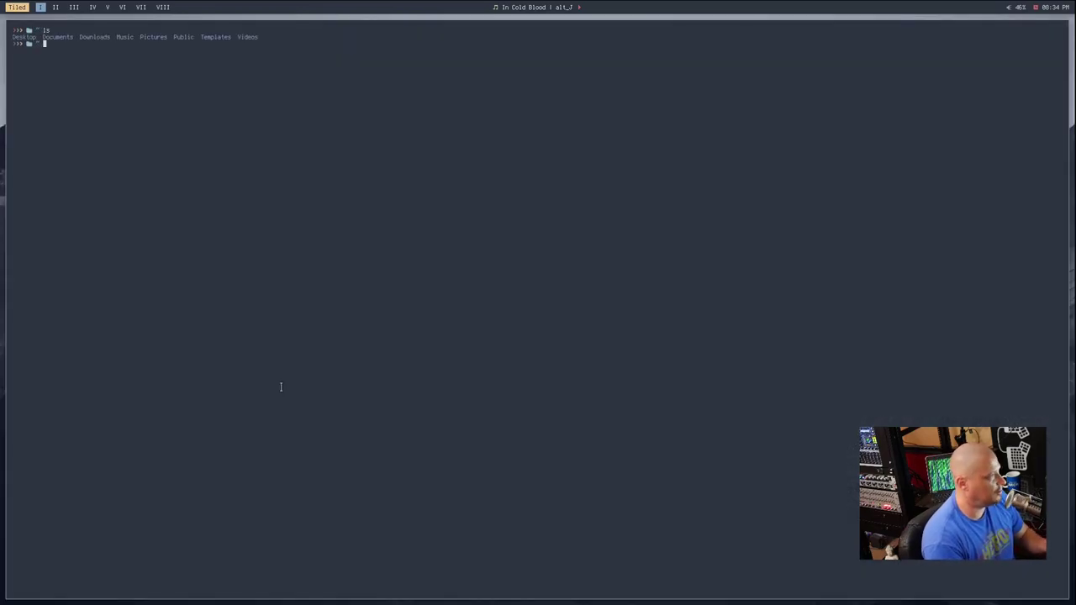
pyautogui.write('ls ')
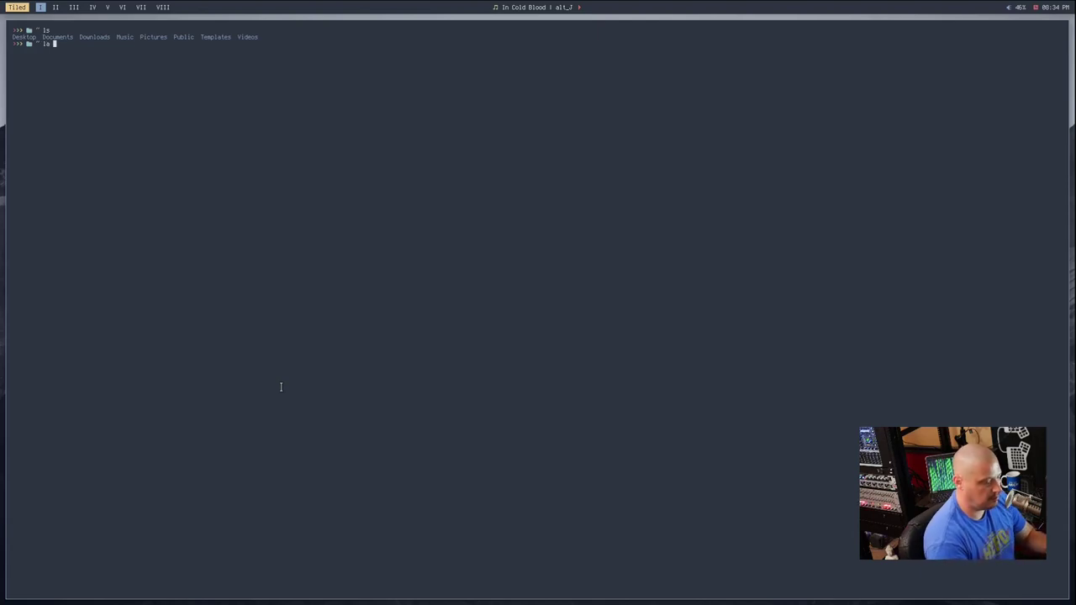
pyautogui.write('-la')
pyautogui.press('Return')
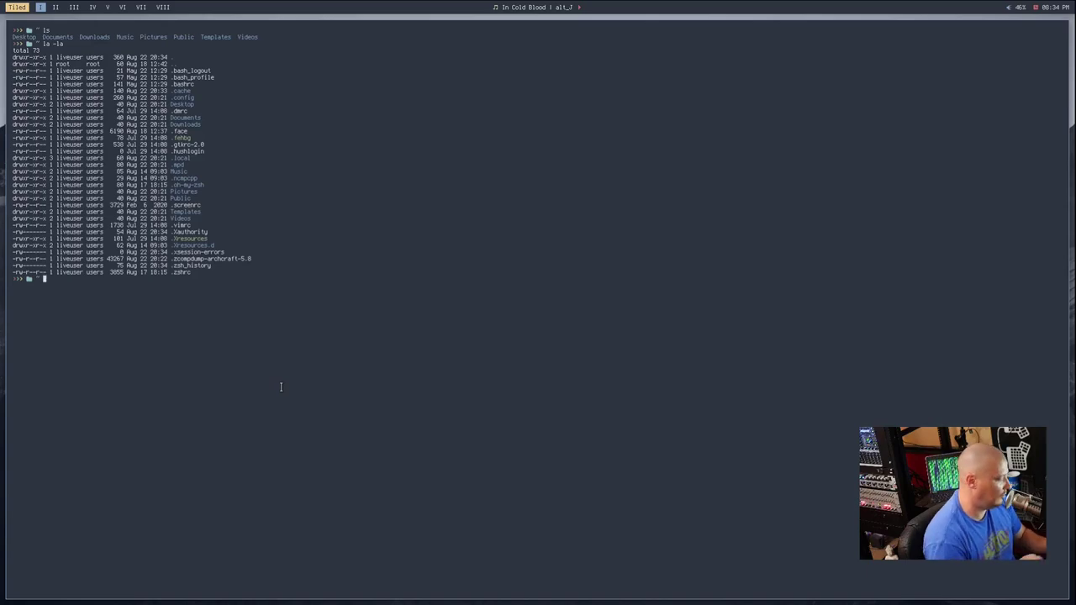
pyautogui.write('xprop')
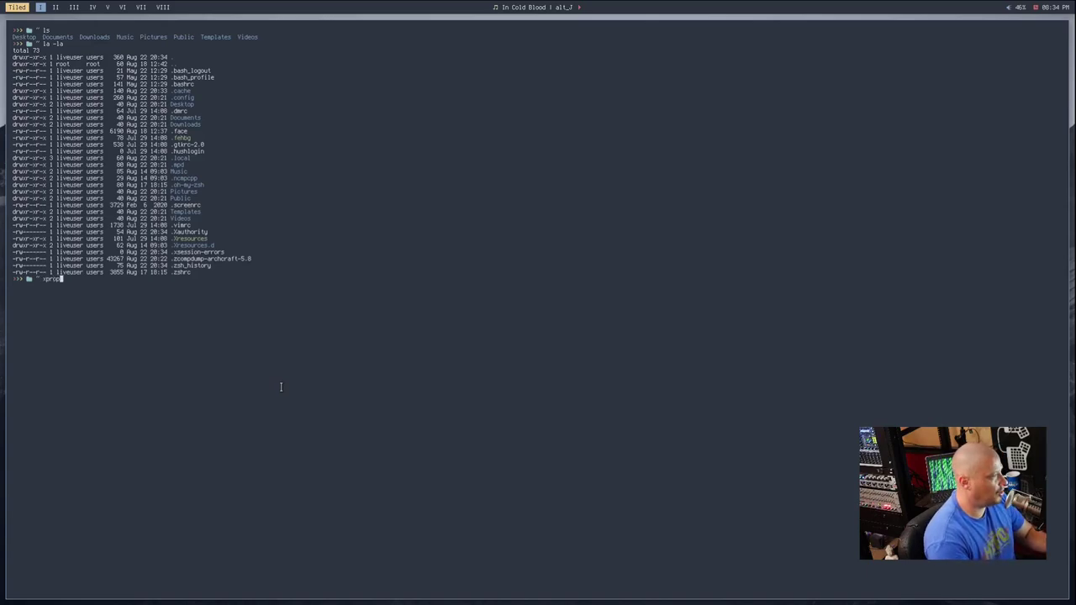
pyautogui.press('Return')
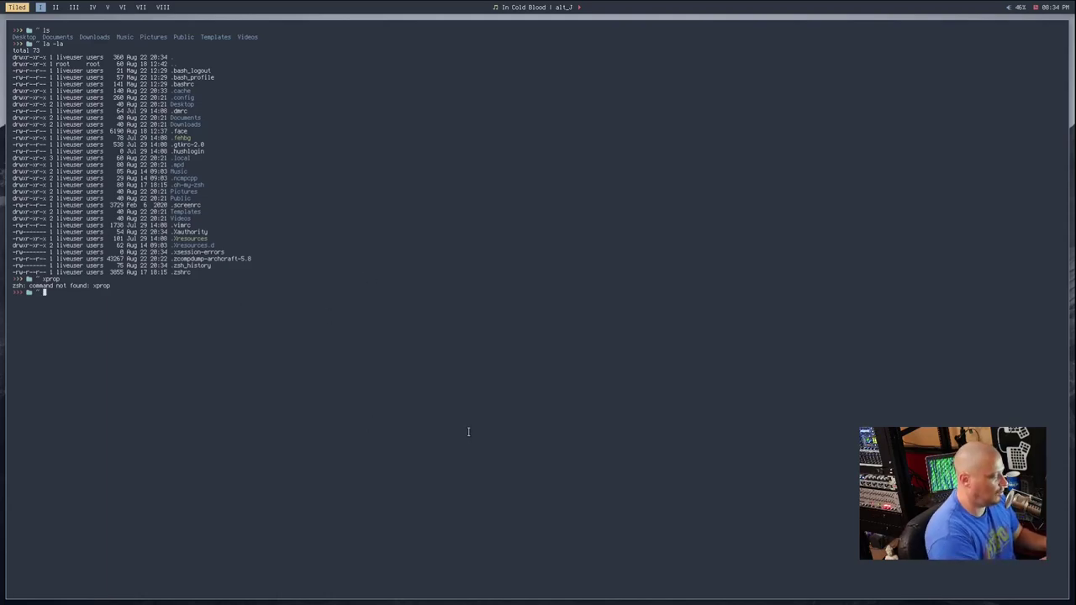
pyautogui.write('cco')
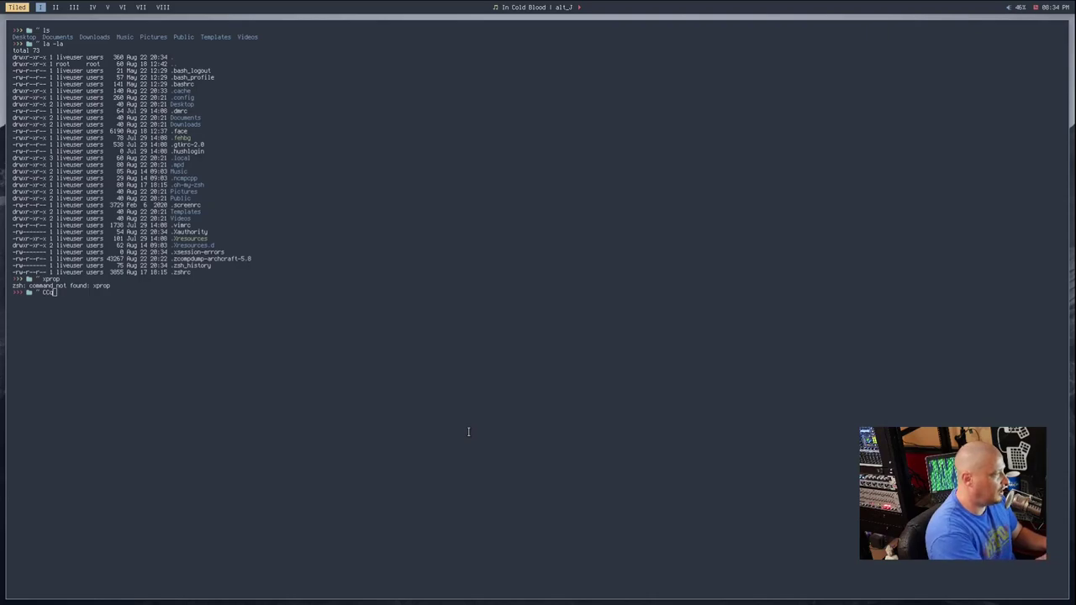
pyautogui.press('super+x')
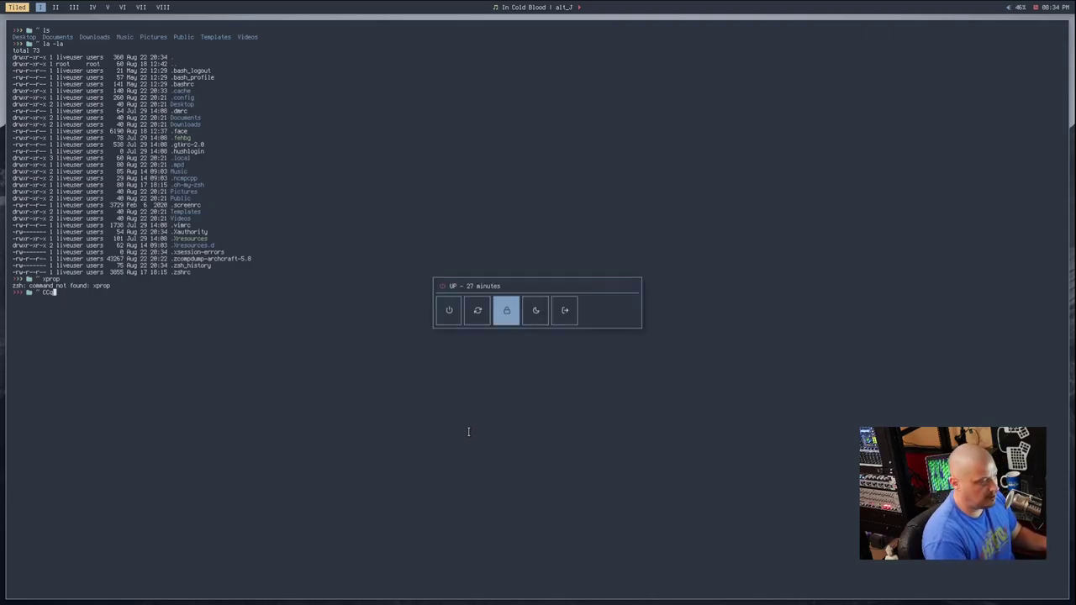
pyautogui.press('Escape')
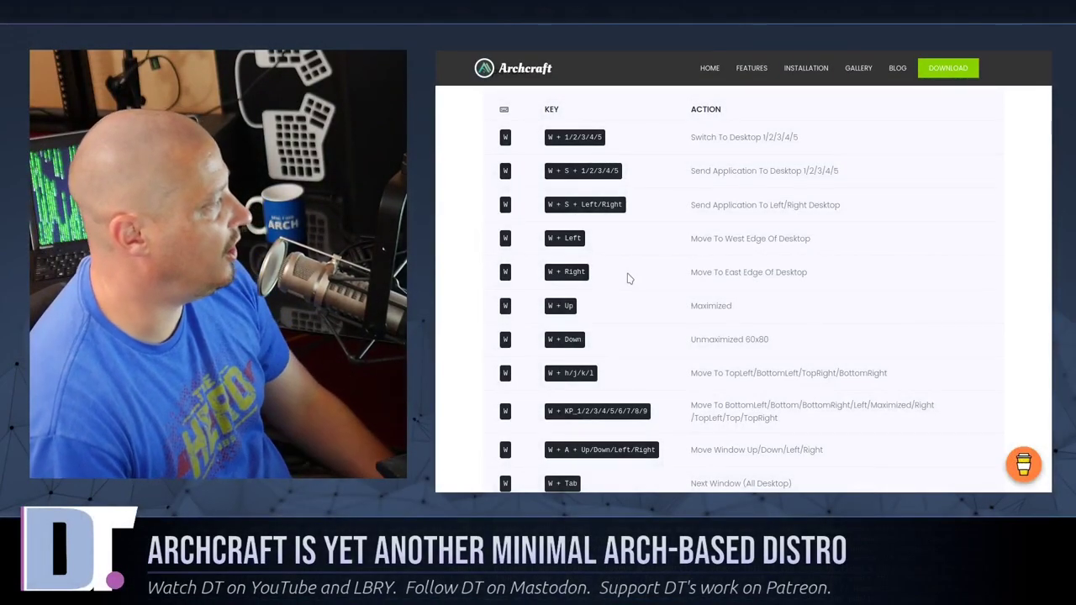
# Switch to the Archcraft website and read through the Bspwm keybindings table down to its last entries.
pyautogui.scroll(2, 626, 278)
pyautogui.scroll(-15, 625, 278)
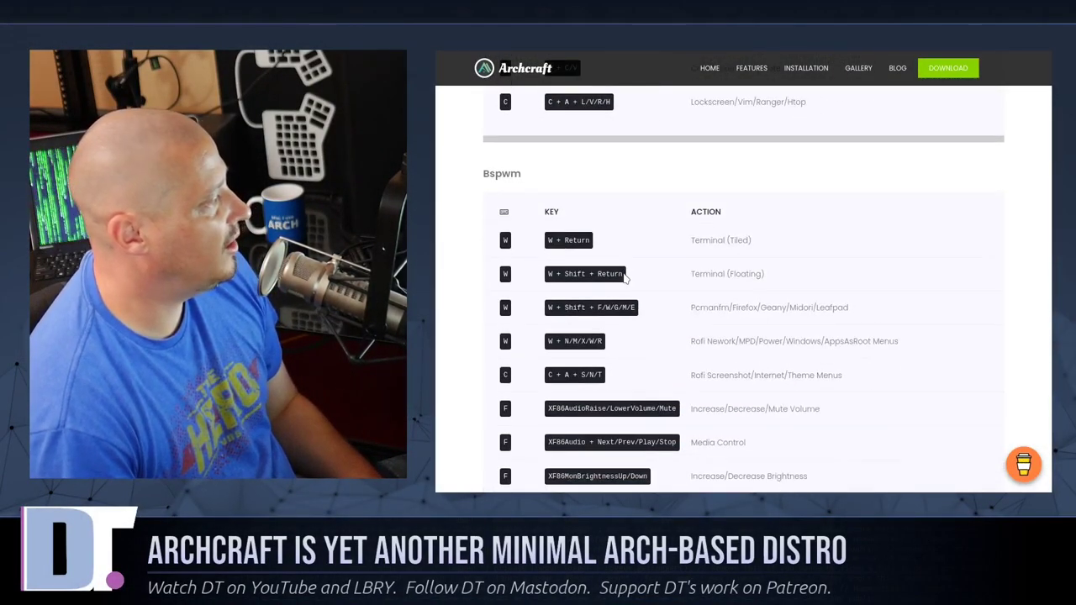
pyautogui.scroll(-1, 625, 277)
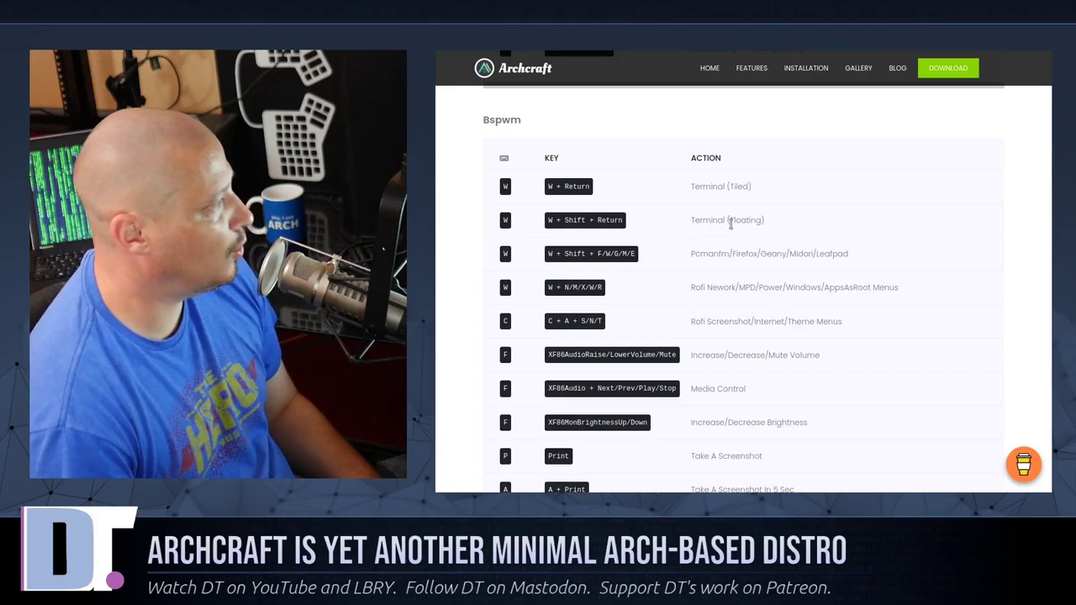
pyautogui.scroll(-1, 683, 278)
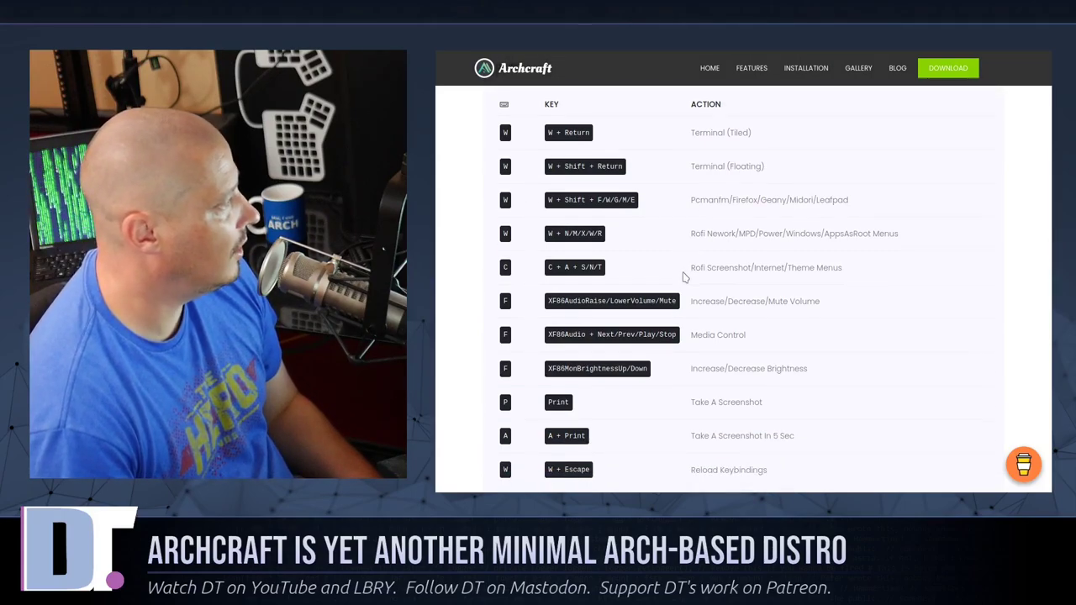
pyautogui.scroll(-10, 682, 277)
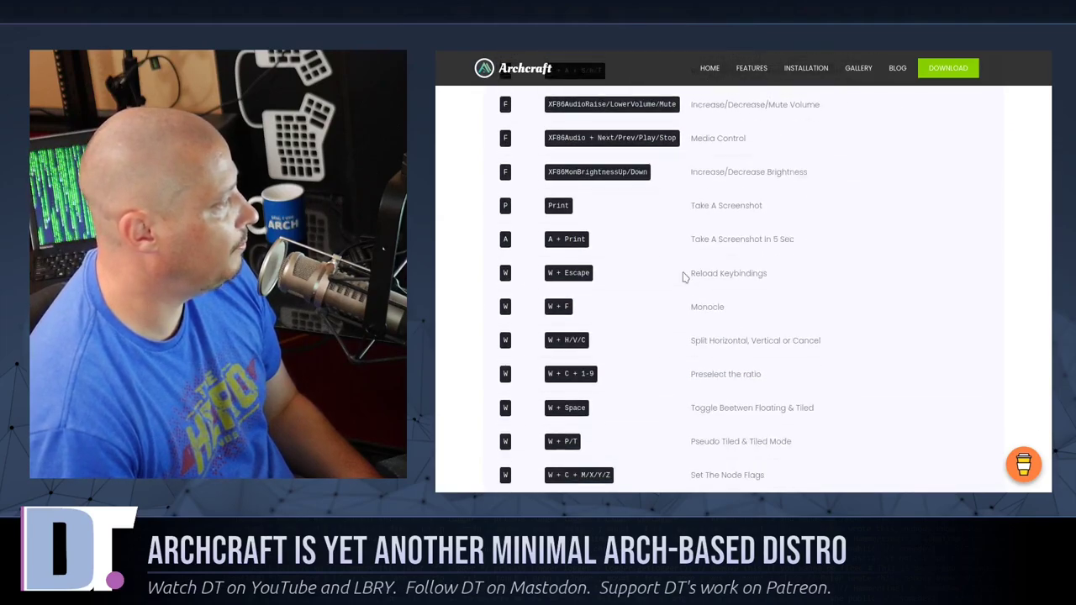
pyautogui.scroll(5, 683, 277)
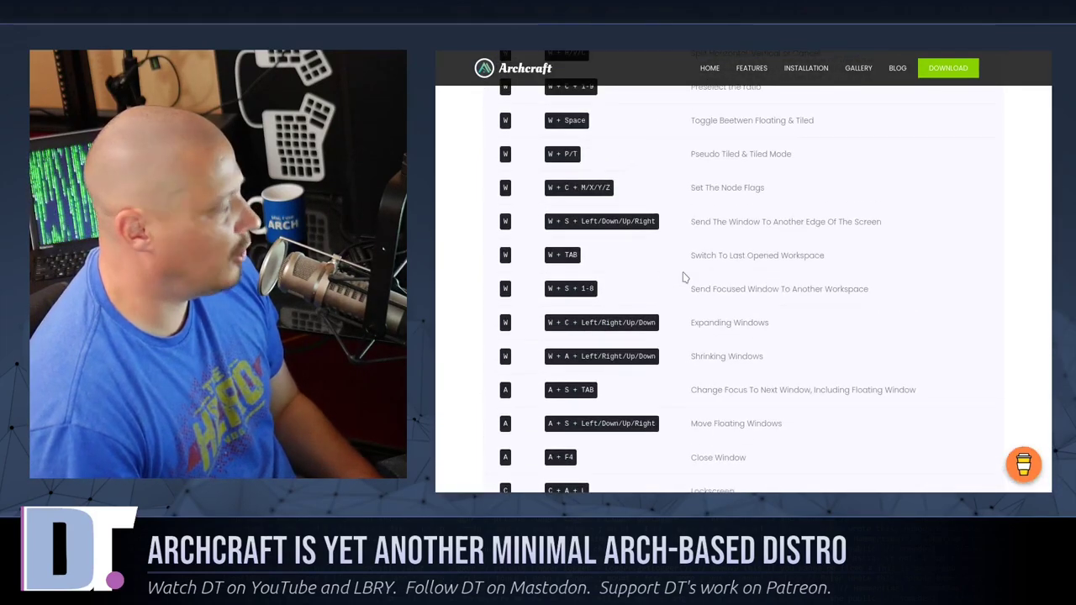
pyautogui.scroll(-3, 675, 282)
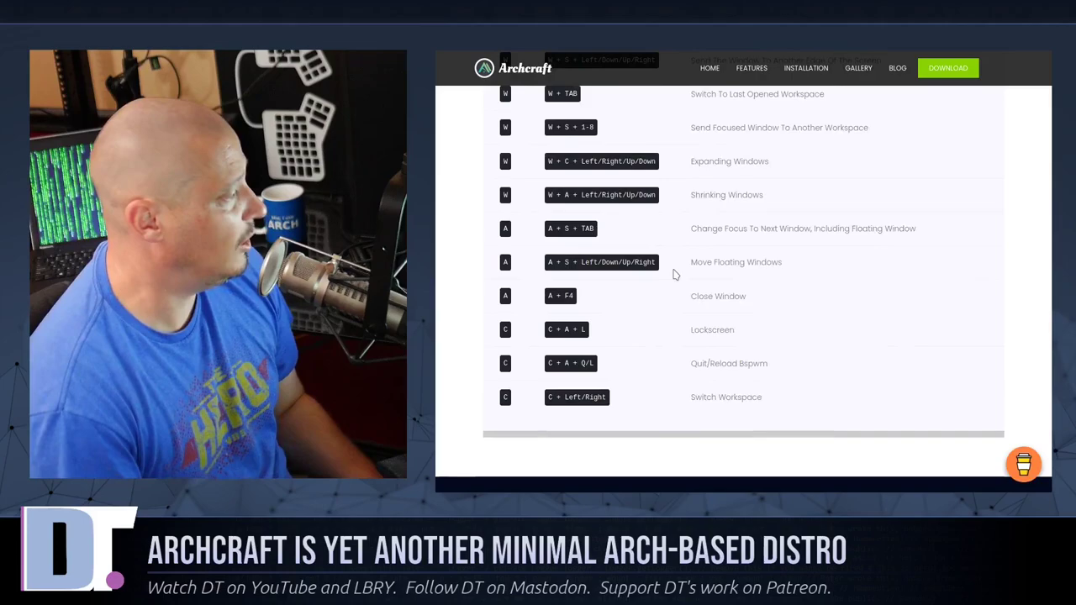
pyautogui.scroll(-2, 664, 302)
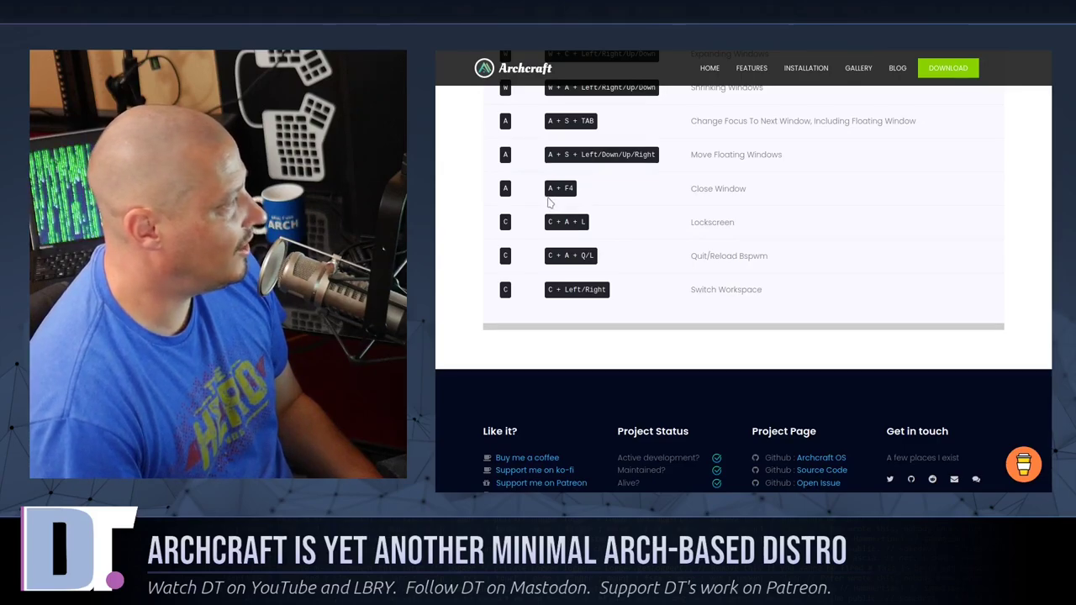
pyautogui.scroll(2, 548, 202)
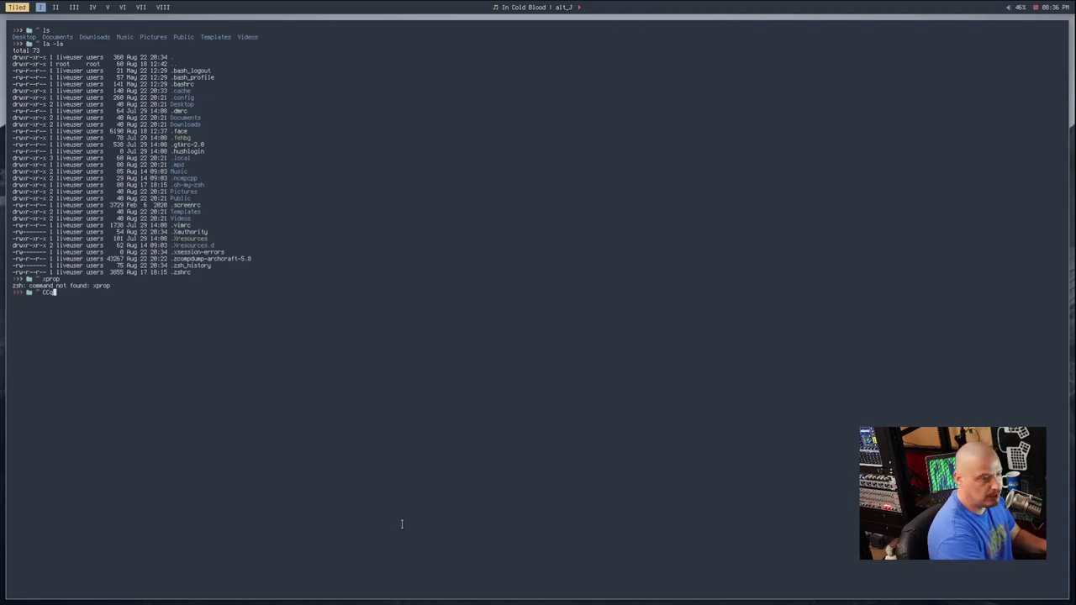
# Close the terminal in the bspwm session, open the Run as root menu and dismiss it.
pyautogui.press('super+shift+c')
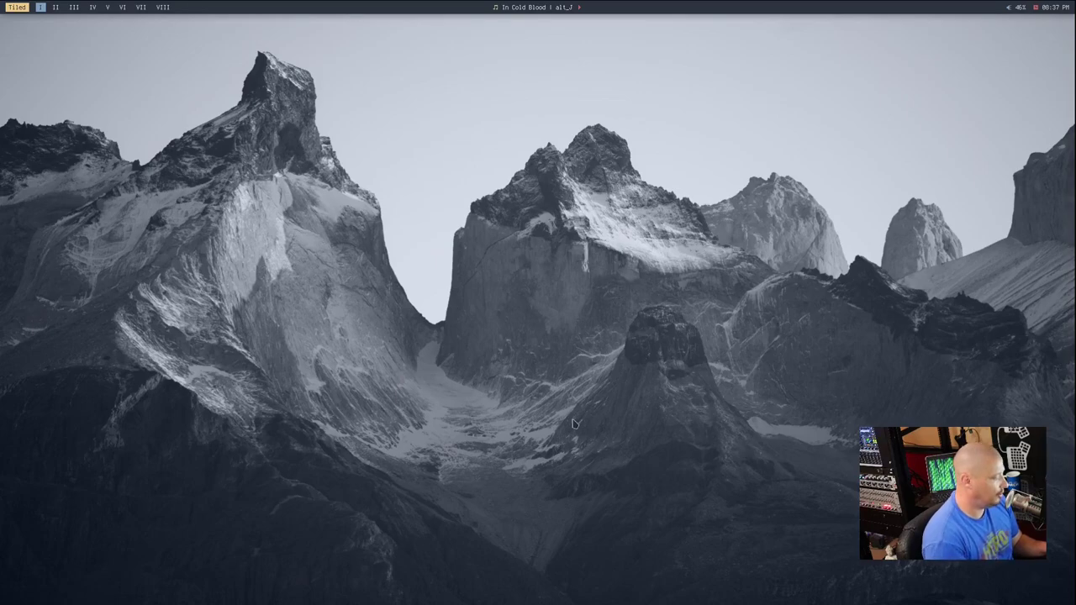
pyautogui.press('super+shift+Return')
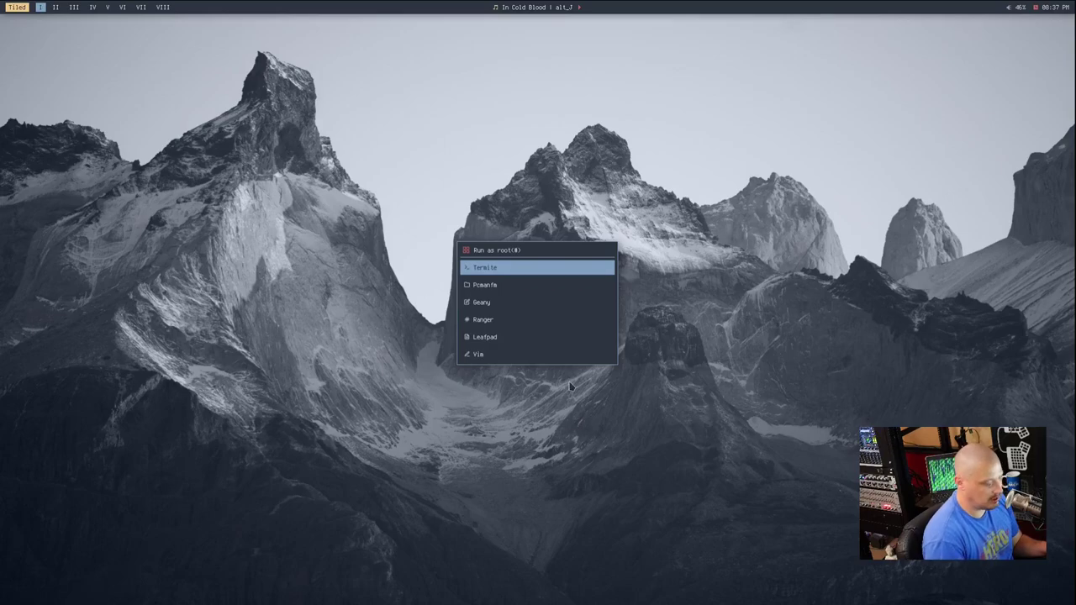
pyautogui.press('Escape')
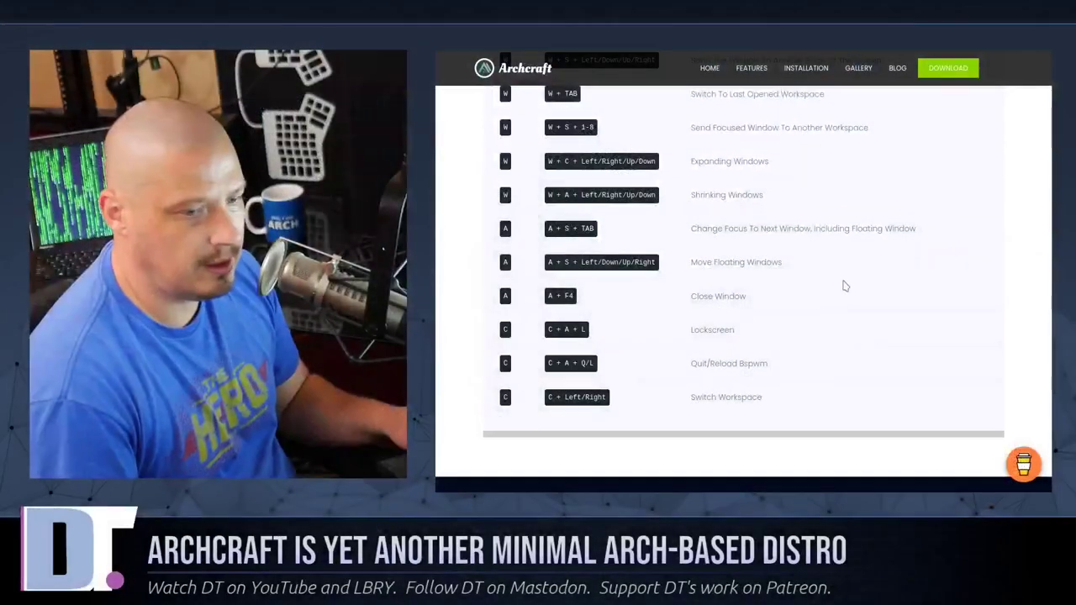
# Check the Bspwm keybindings on the Archcraft website again for the terminal, application and Rofi menu entries.
pyautogui.scroll(5, 870, 444)
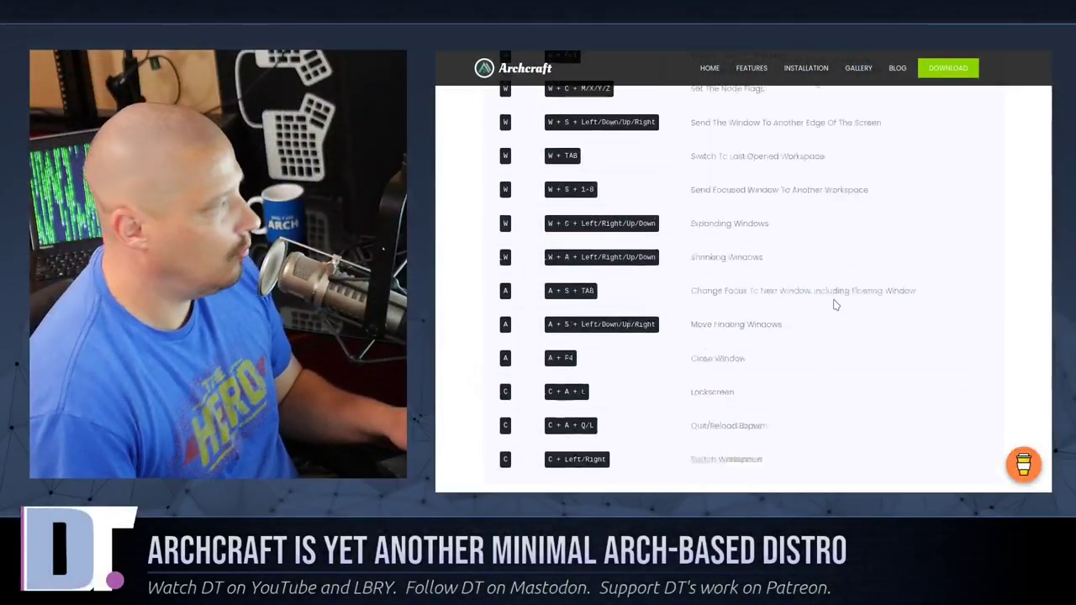
pyautogui.scroll(5, 872, 448)
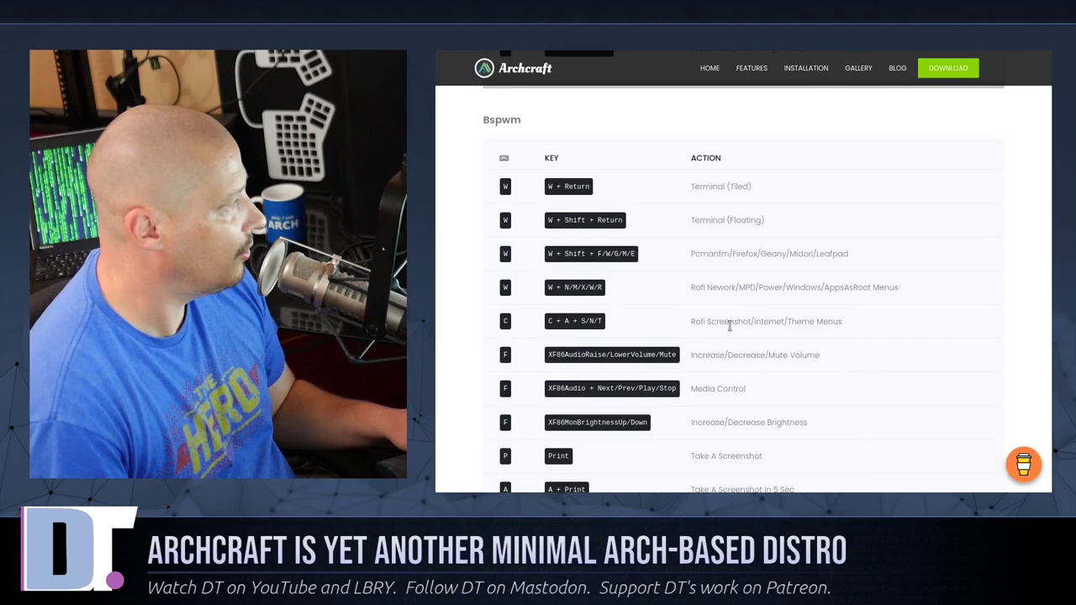
pyautogui.scroll(-3, 728, 326)
pyautogui.scroll(2, 589, 243)
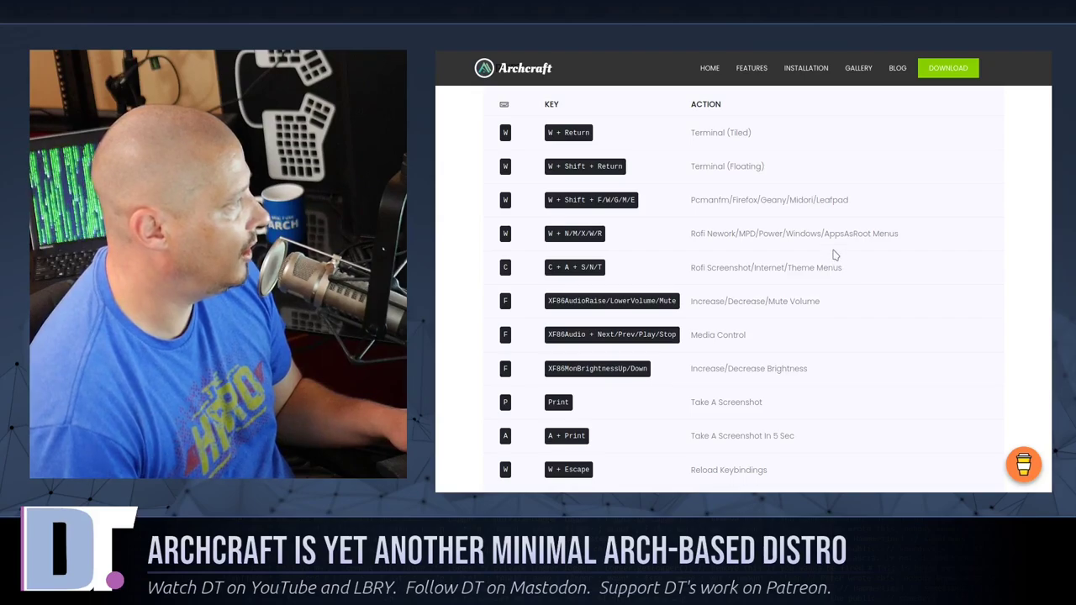
pyautogui.scroll(1, 891, 269)
pyautogui.scroll(-3, 896, 276)
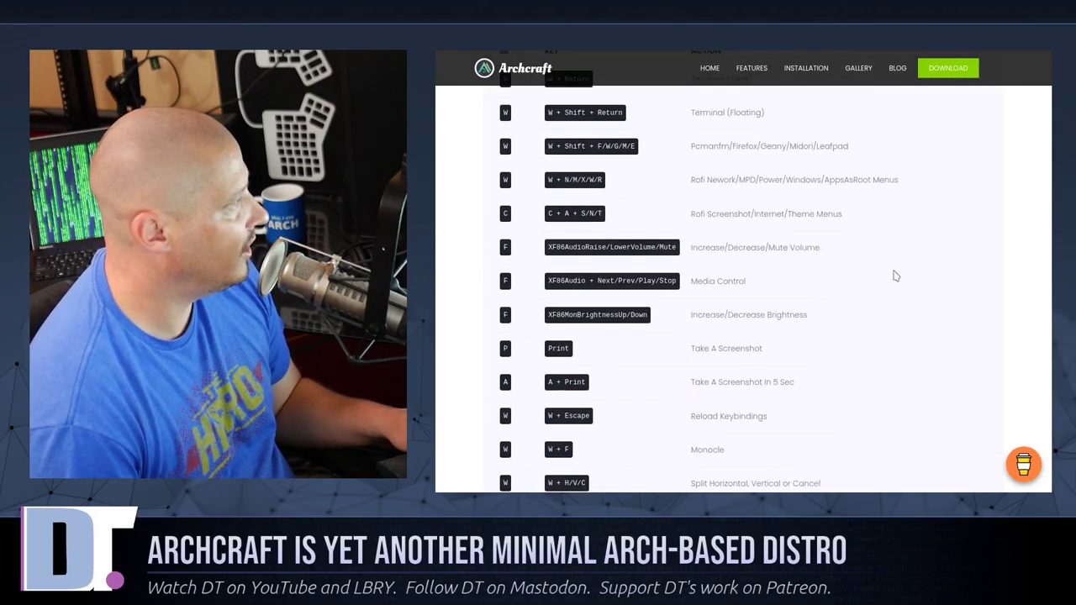
pyautogui.scroll(-5, 896, 276)
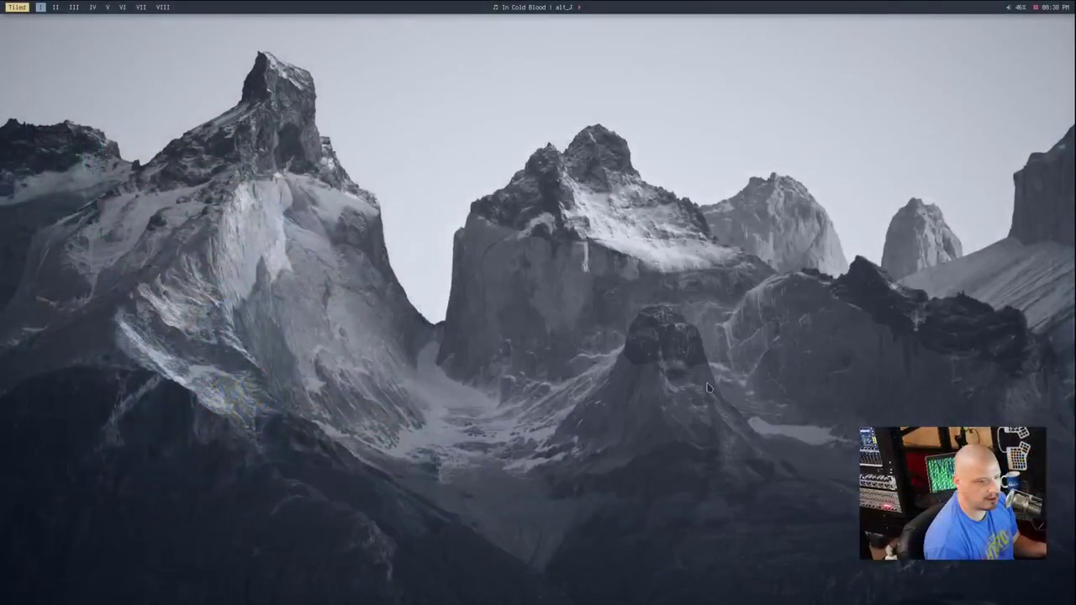
# Open a new tiled terminal and open .config/sxhkd/sxhkdrc in vim.
pyautogui.press('super+Return')
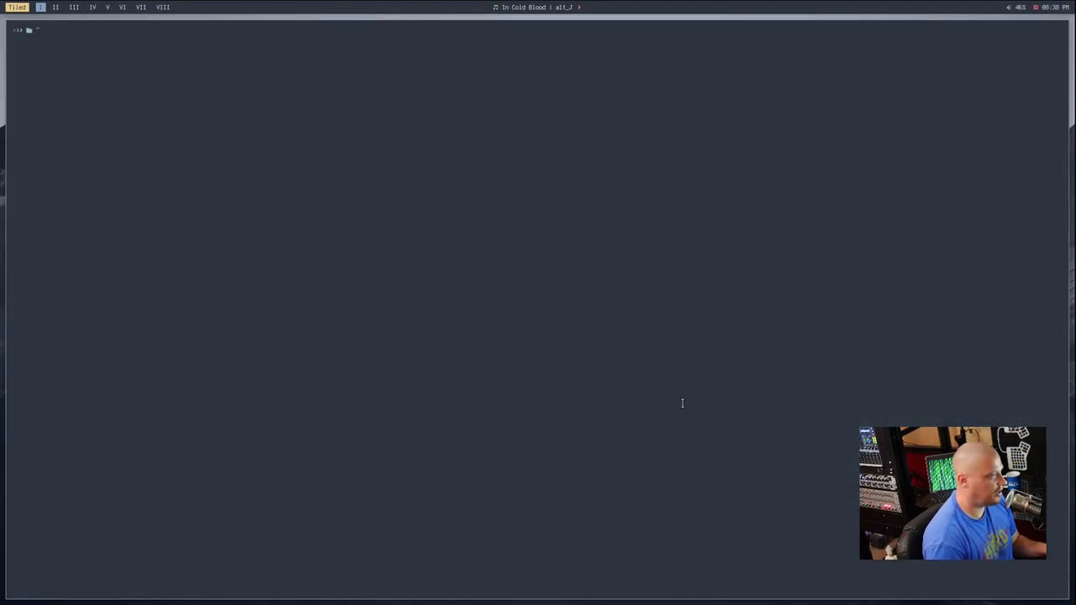
pyautogui.write('vim ')
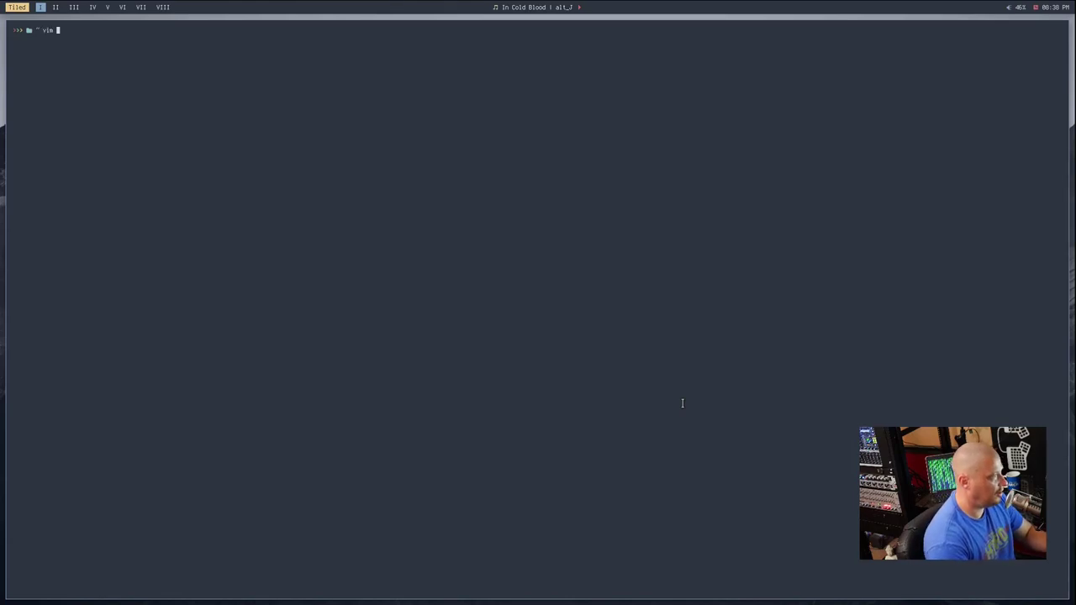
pyautogui.write('.config/')
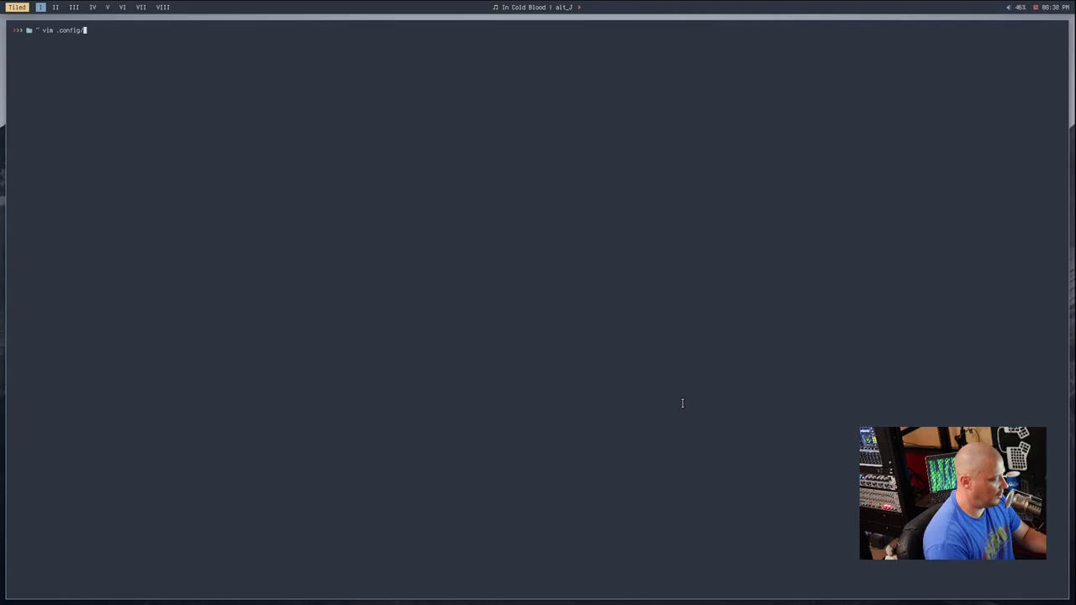
pyautogui.write('sxhk')
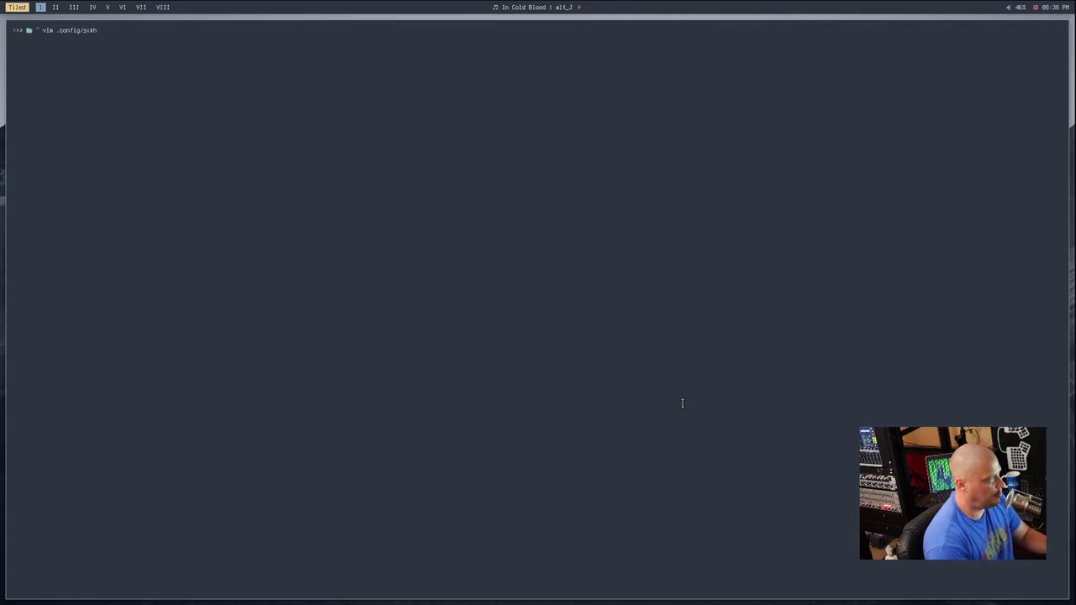
pyautogui.press('Tab')
pyautogui.press('Tab')
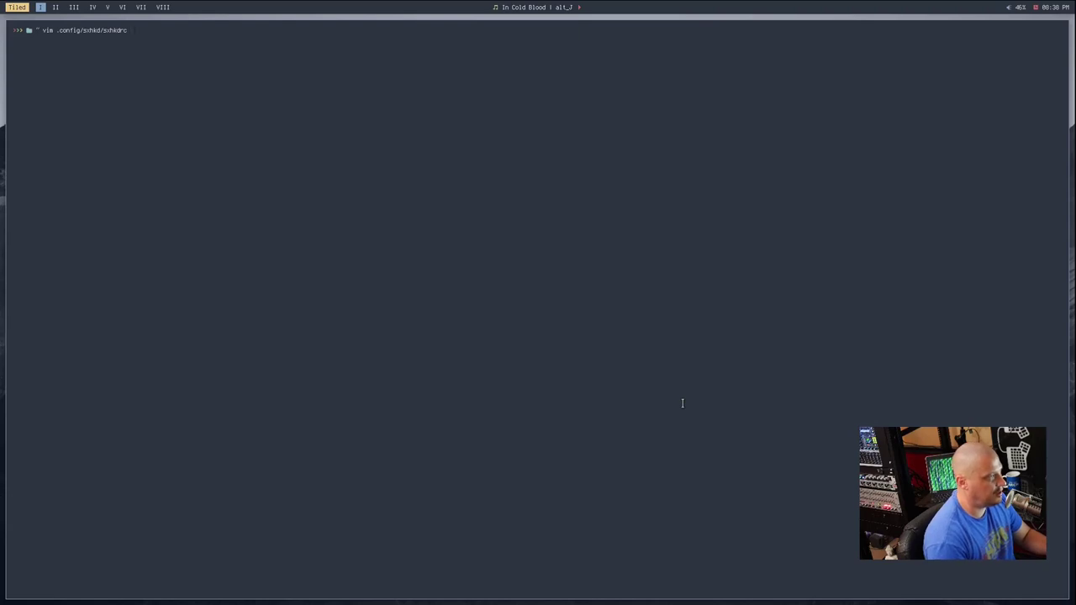
pyautogui.press('Return')
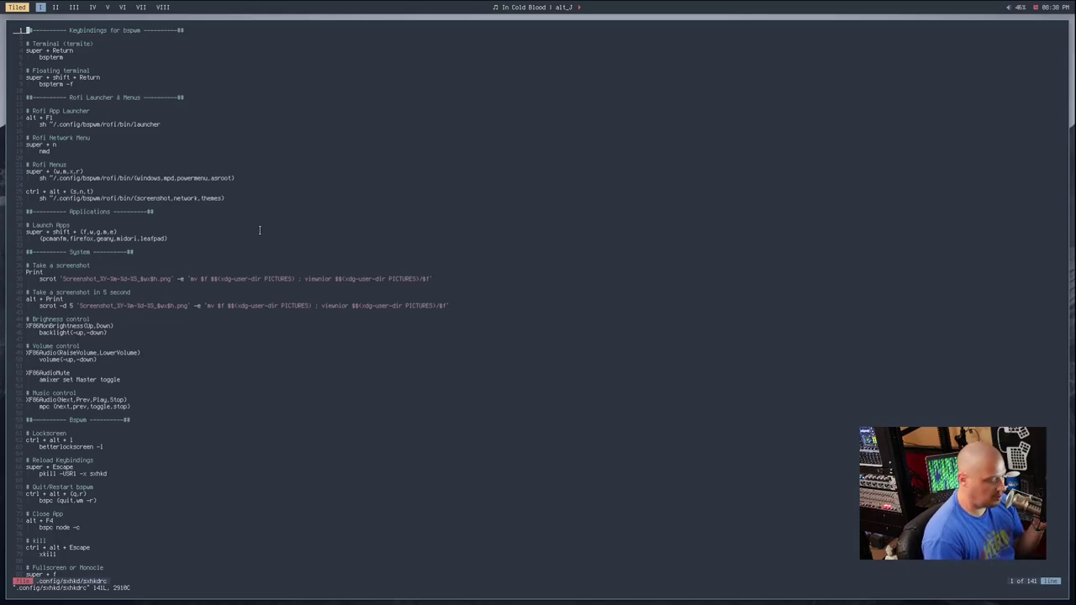
# Search sxhkdrc for rofi to examine the launcher and menu keybindings, and close the terminal without saving the file.
pyautogui.press('/')
pyautogui.write('rofi')
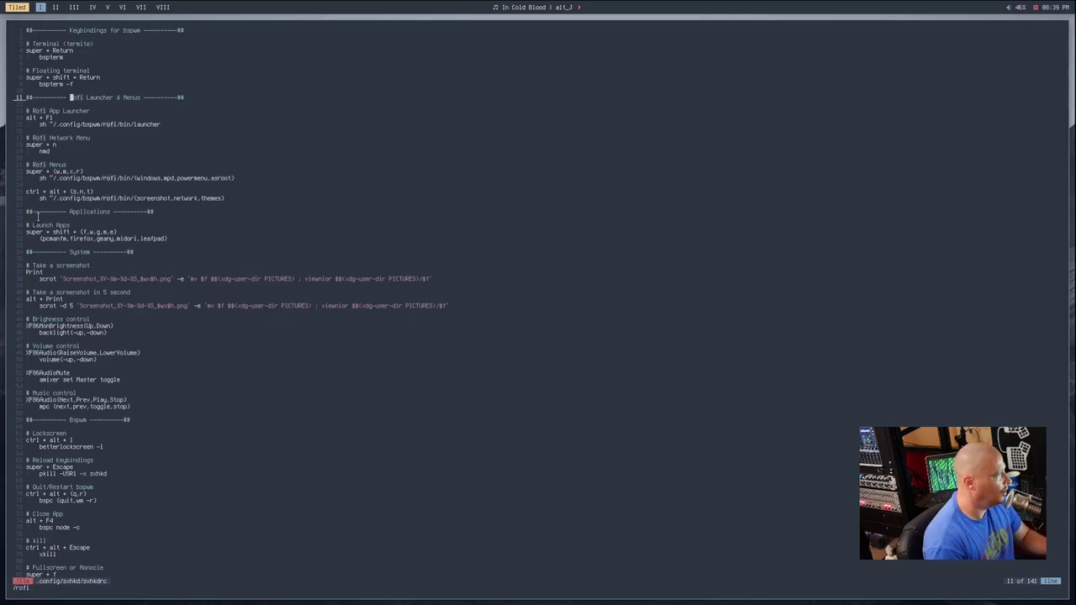
pyautogui.press('Return')
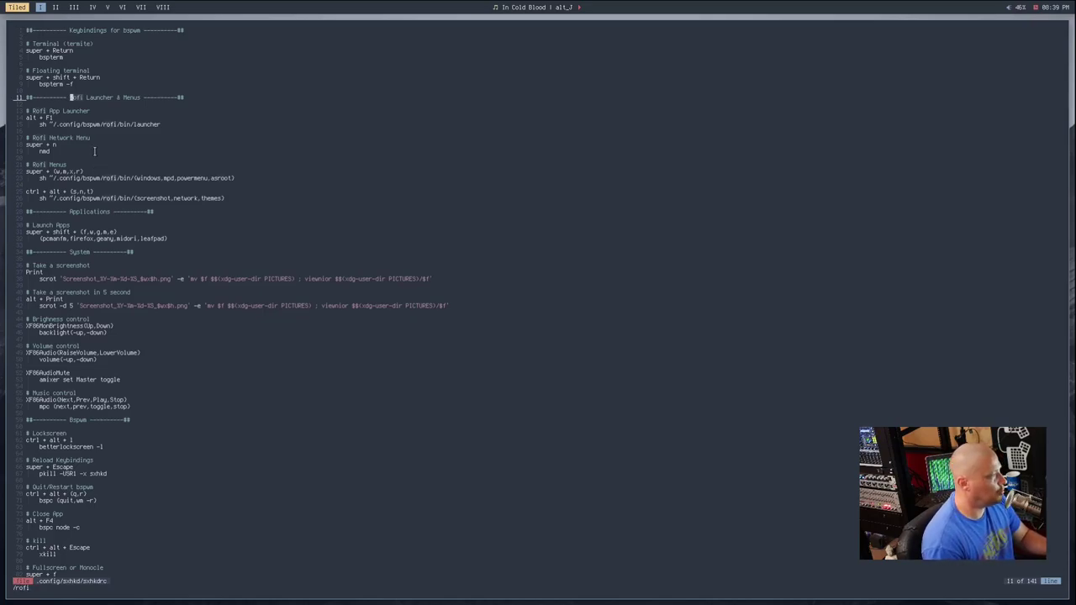
pyautogui.hotkey('shift', 'c')
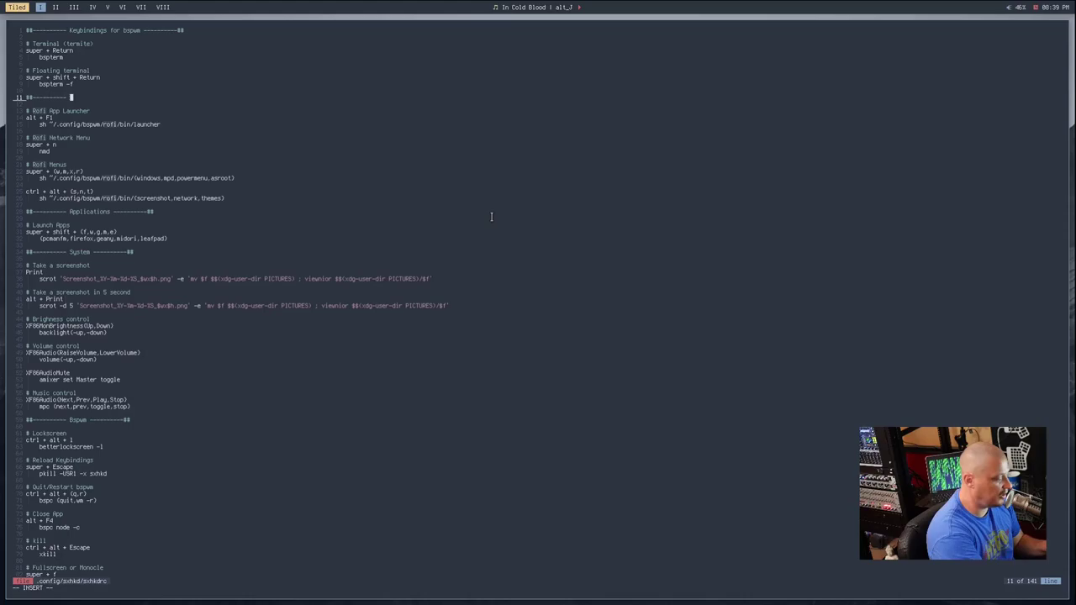
pyautogui.hotkey('alt', 'F4')
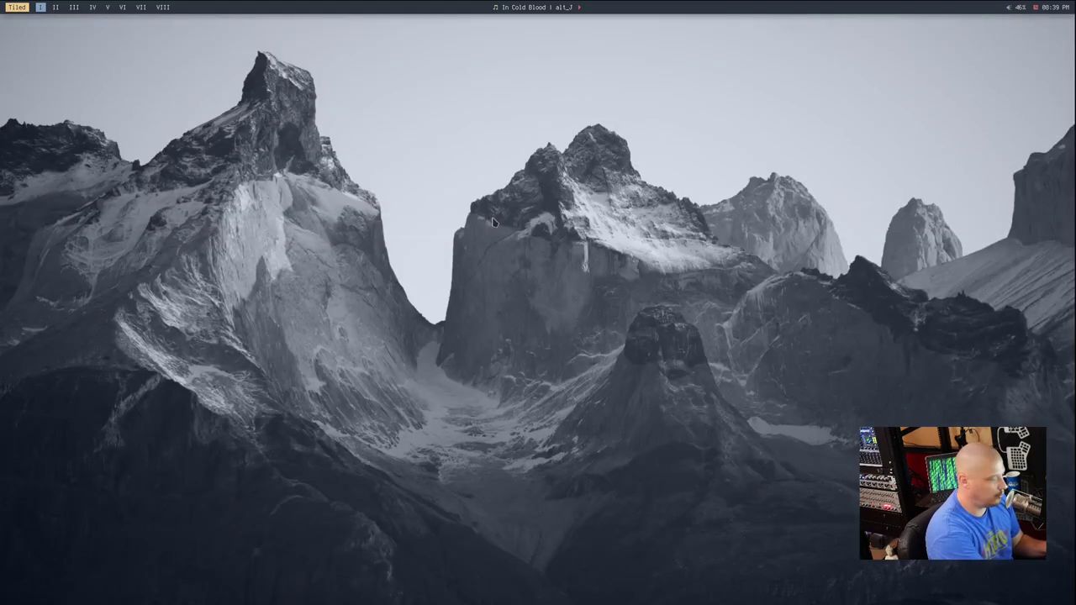